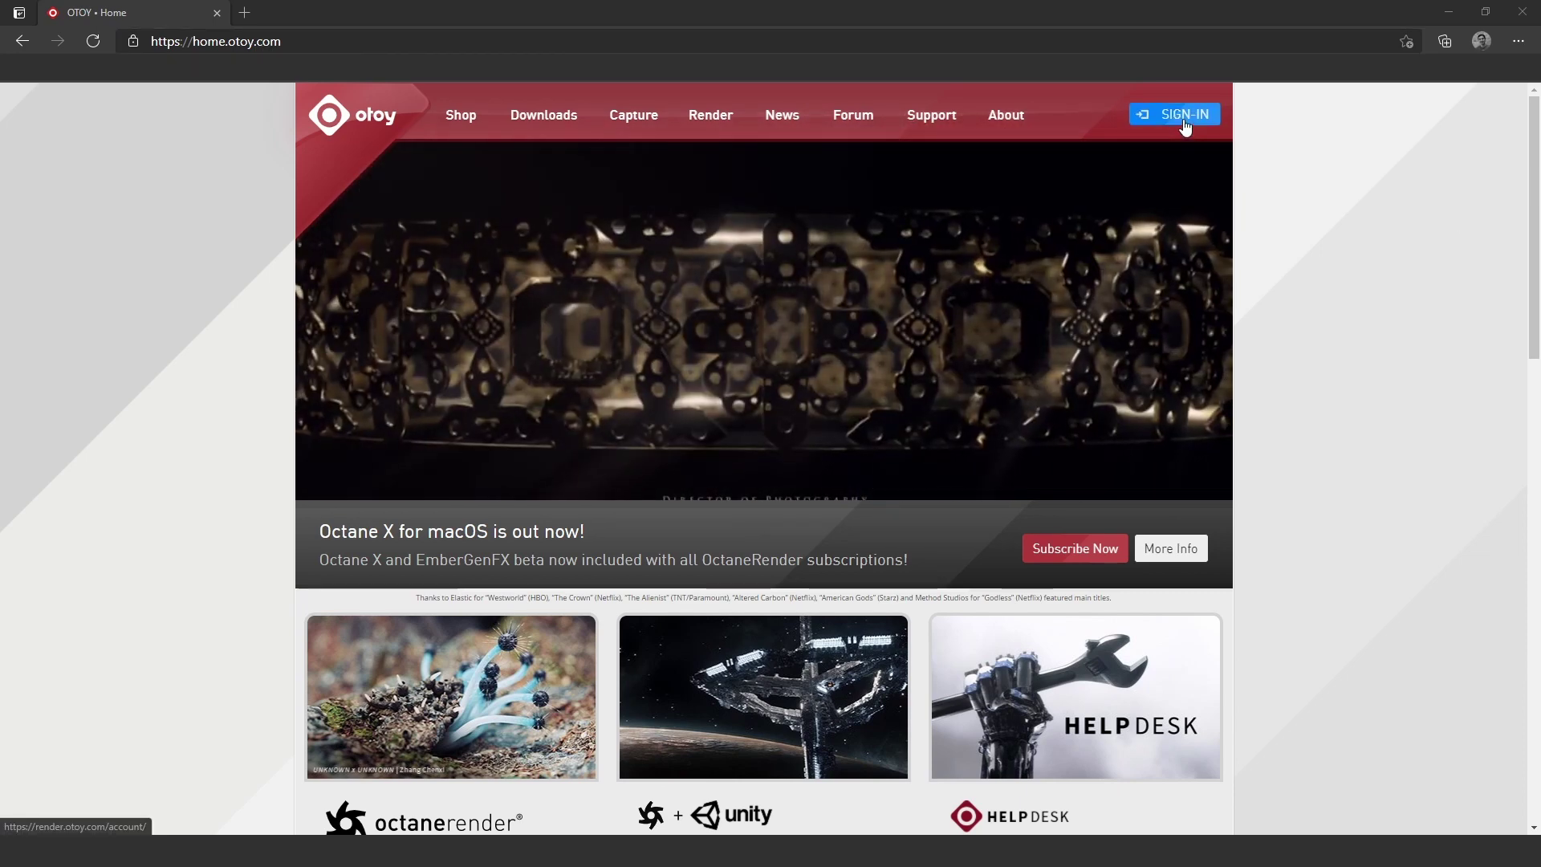
- Sign in to the OTOY account with the autofilled credentials on the Log In page
{"action": "left_click", "coordinate": [1186, 122]}
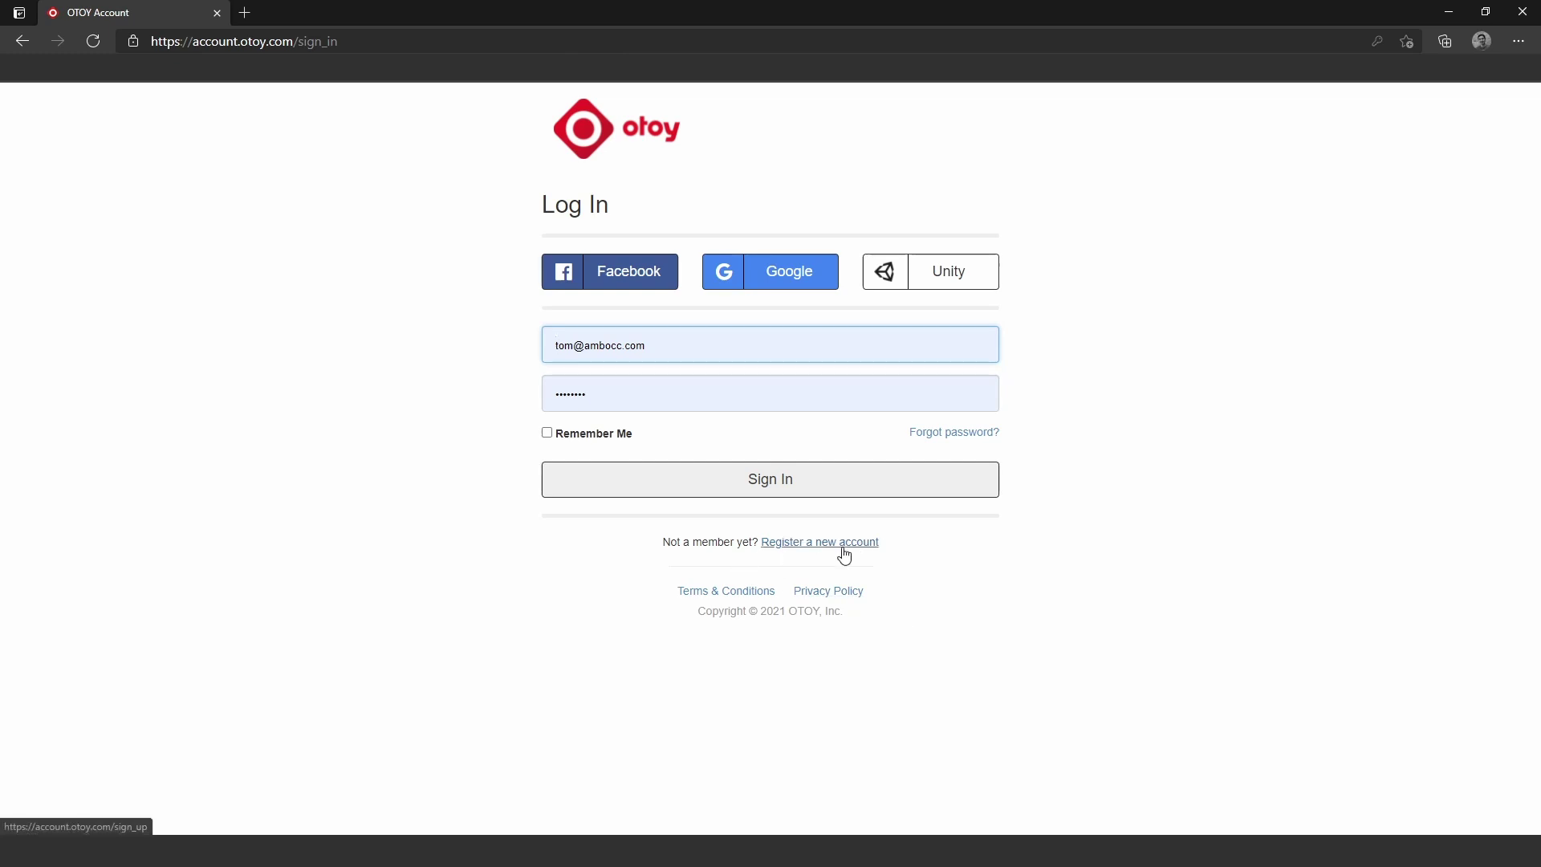
{"action": "left_click", "coordinate": [707, 487]}
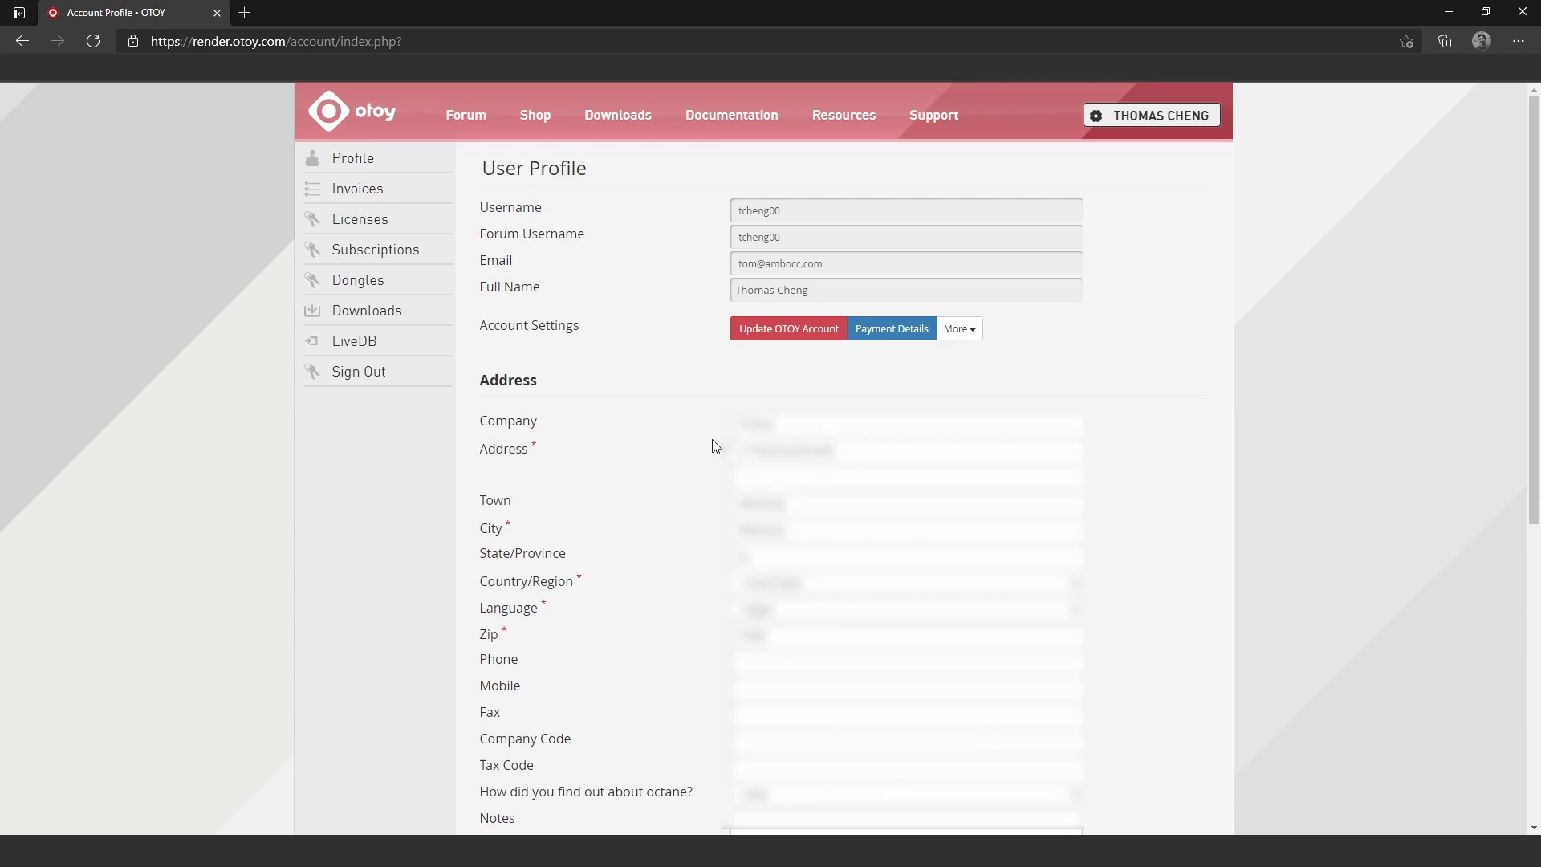
- Open the Downloads archive and filter it to Enterprise Standalone software for Windows
{"action": "left_click", "coordinate": [618, 116]}
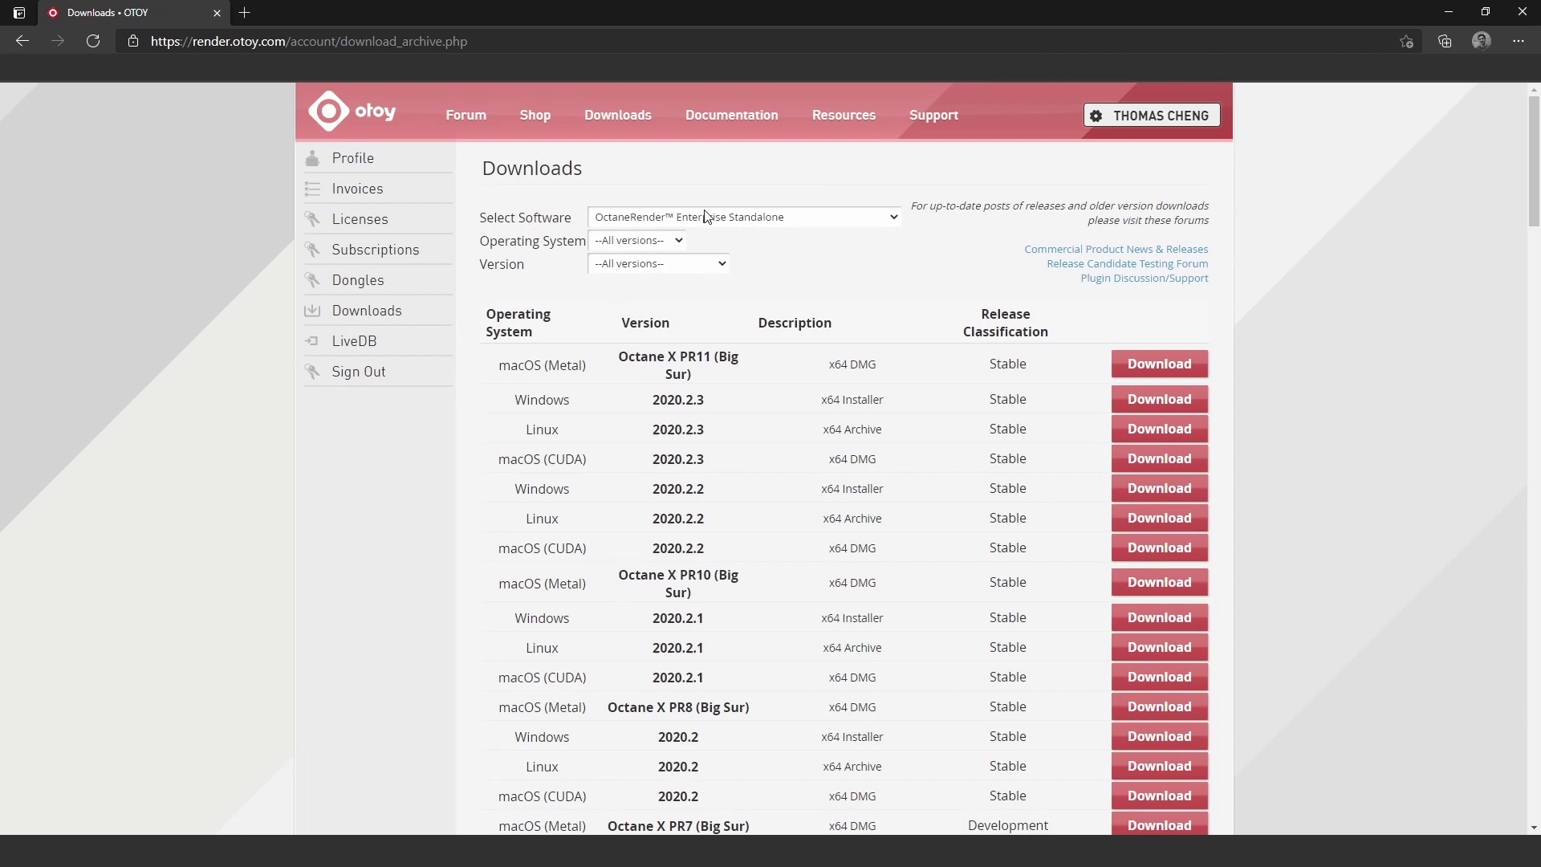
{"action": "left_click", "coordinate": [725, 220]}
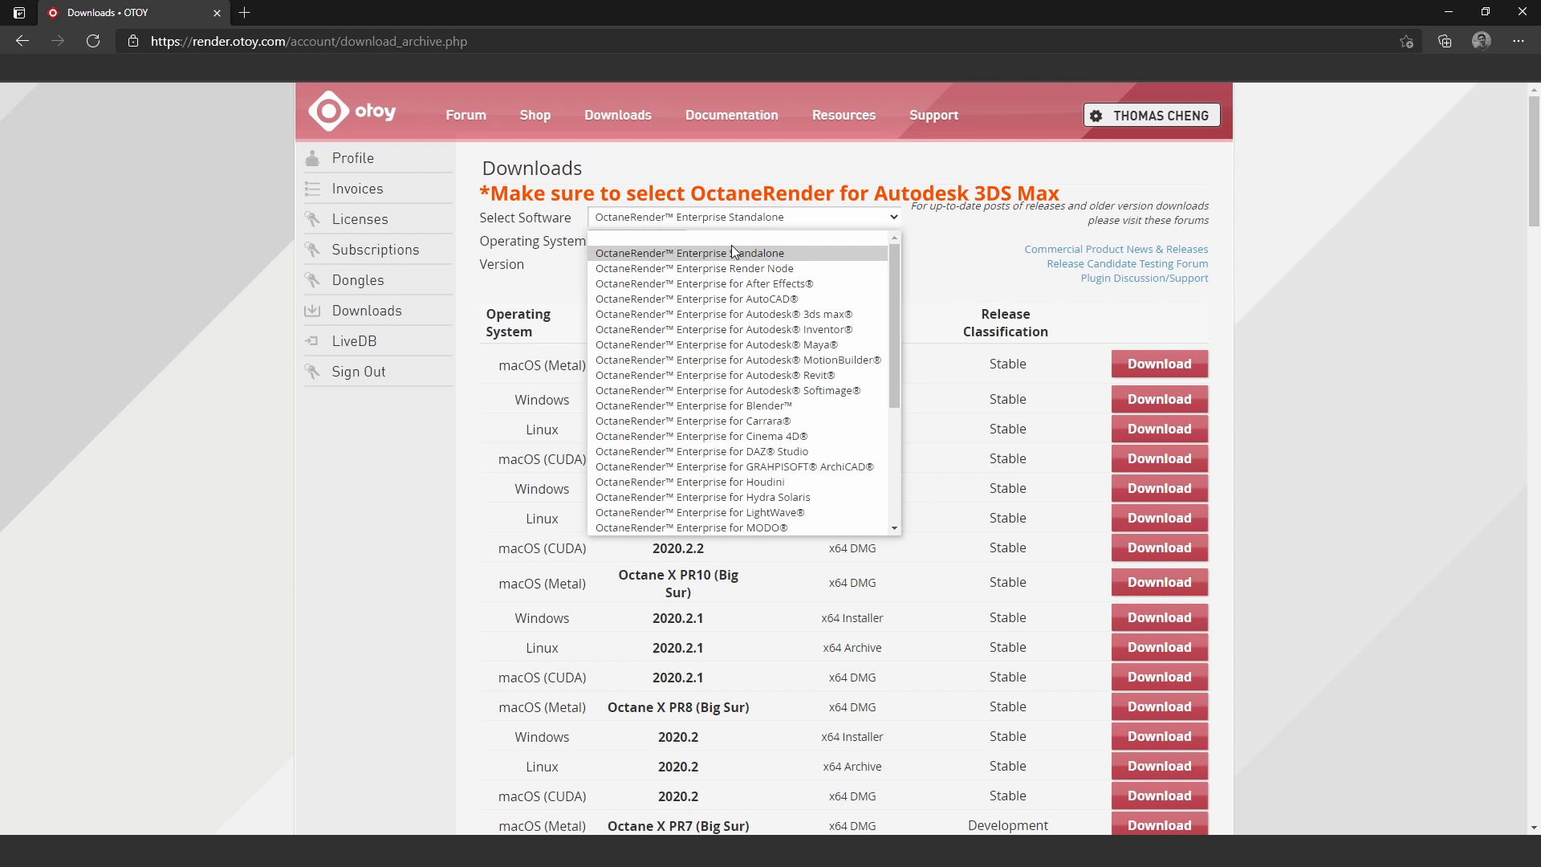
{"action": "scroll", "coordinate": [737, 434], "scroll_direction": "down", "scroll_amount": 5}
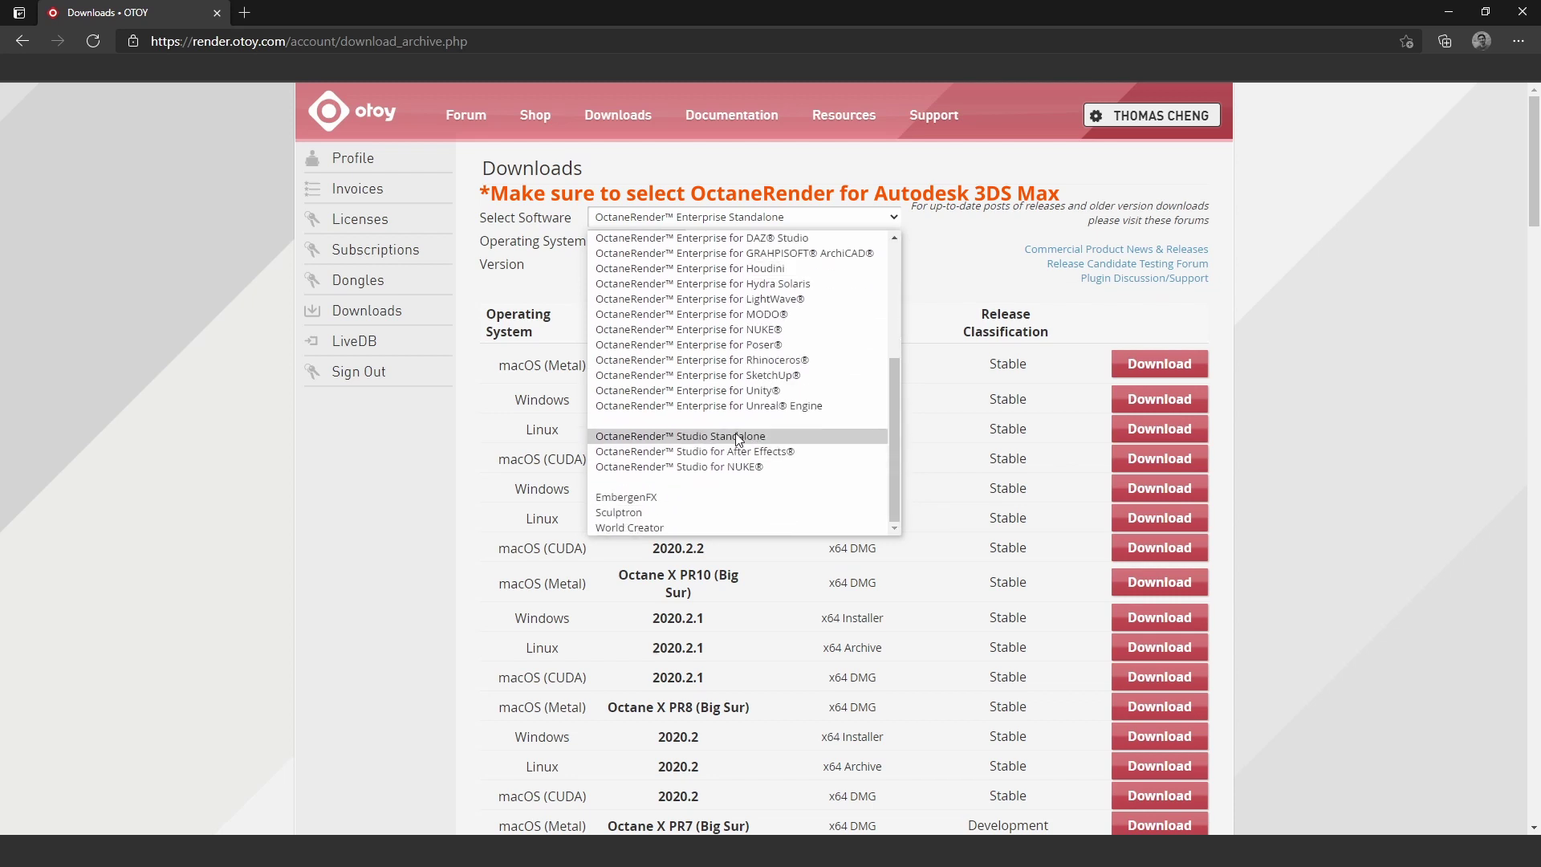
{"action": "scroll", "coordinate": [738, 425], "scroll_direction": "up", "scroll_amount": 5}
{"action": "left_click", "coordinate": [764, 161]}
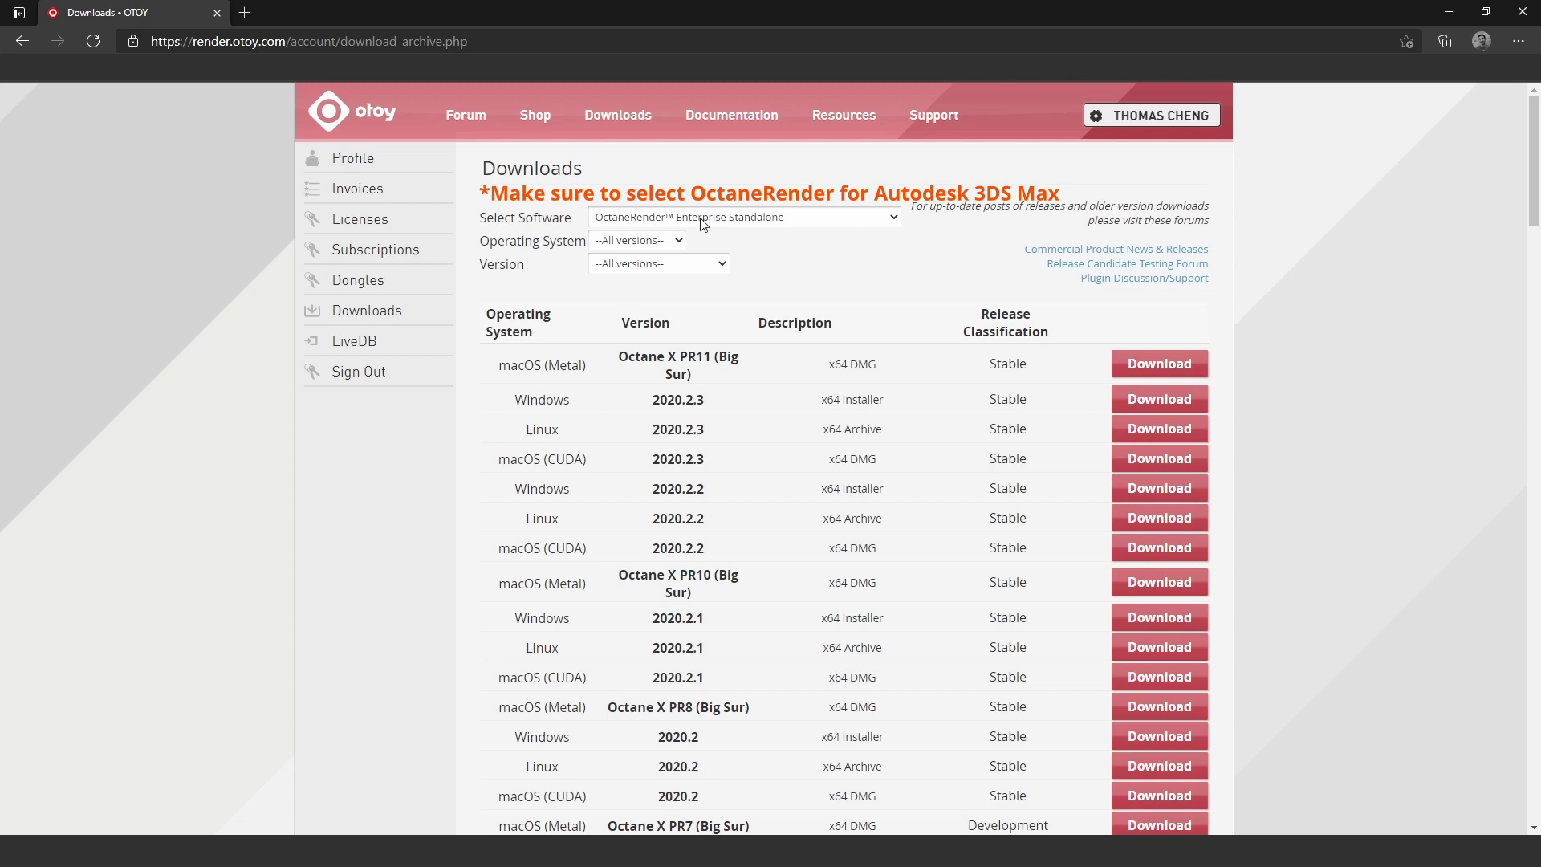
{"action": "left_click", "coordinate": [680, 243]}
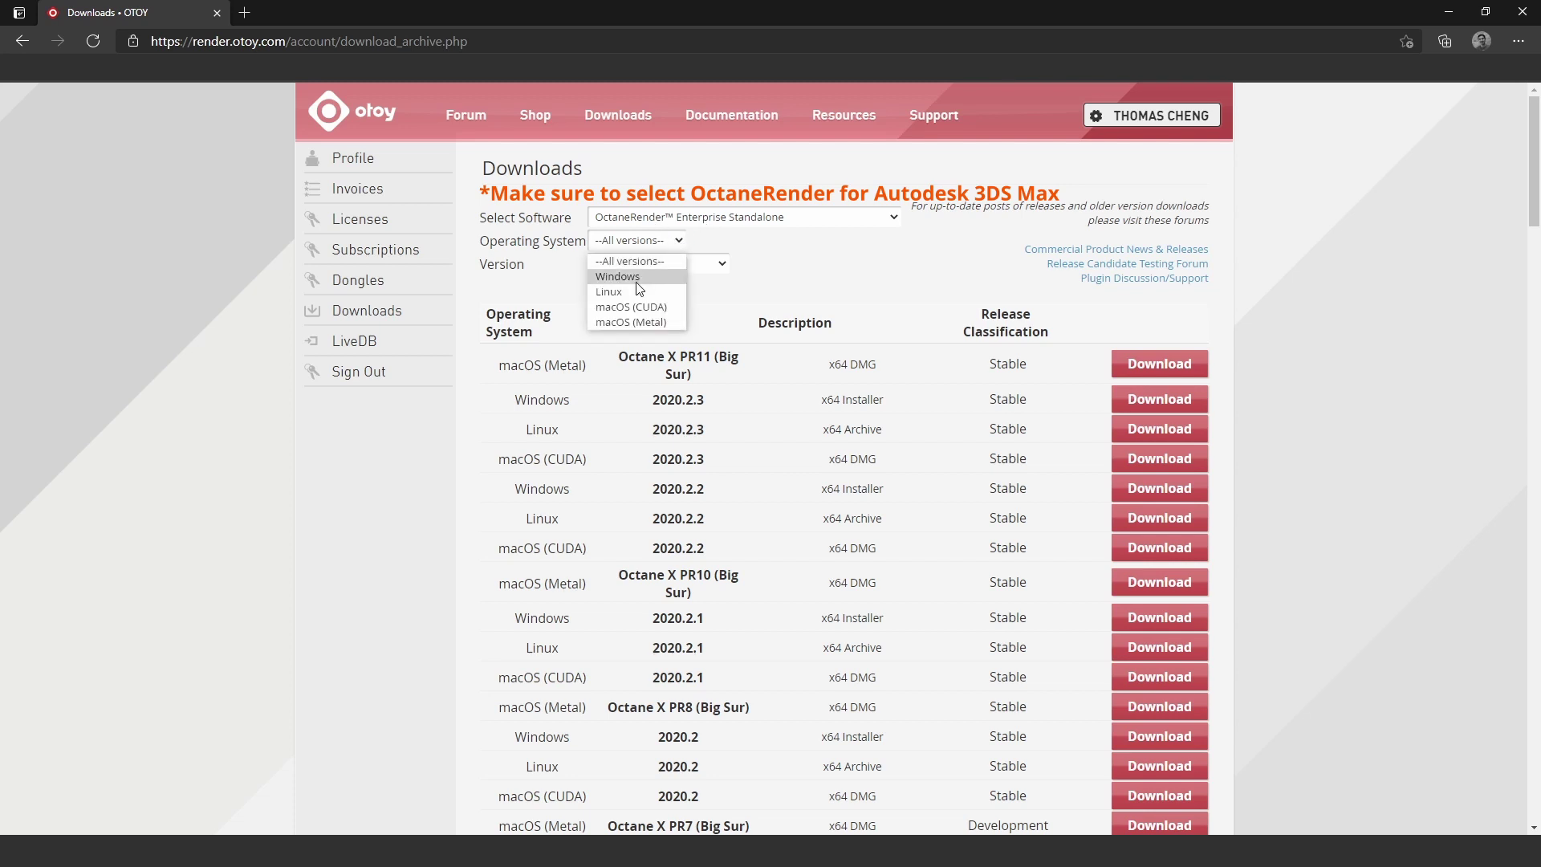
{"action": "left_click", "coordinate": [638, 281]}
- Set the version filter to 2020.2.3 after briefly trying 1.20
{"action": "left_click", "coordinate": [650, 263]}
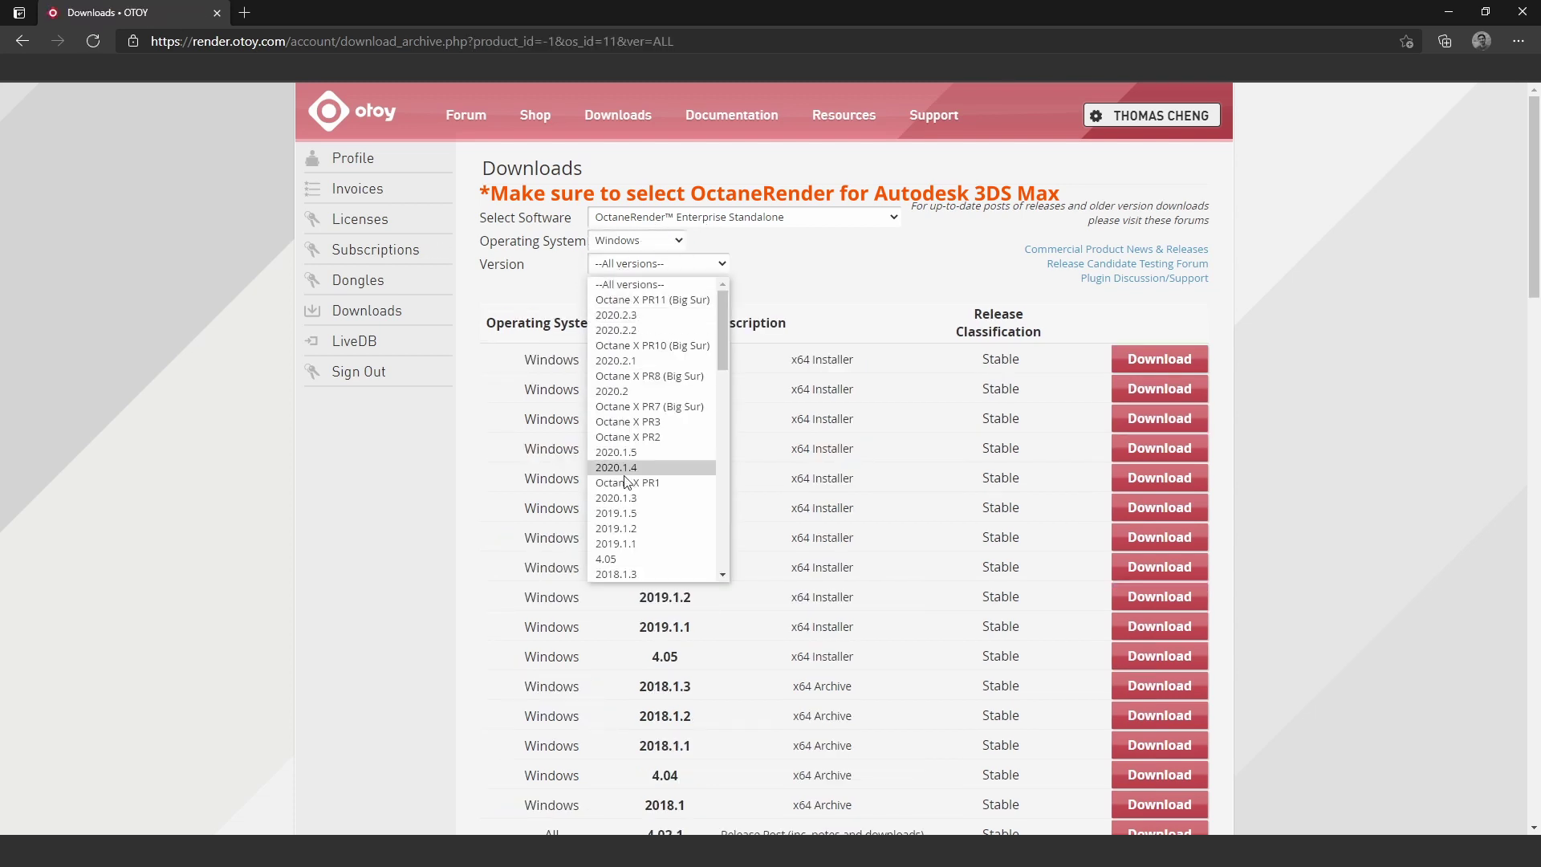
{"action": "scroll", "coordinate": [653, 542], "scroll_direction": "down", "scroll_amount": 15}
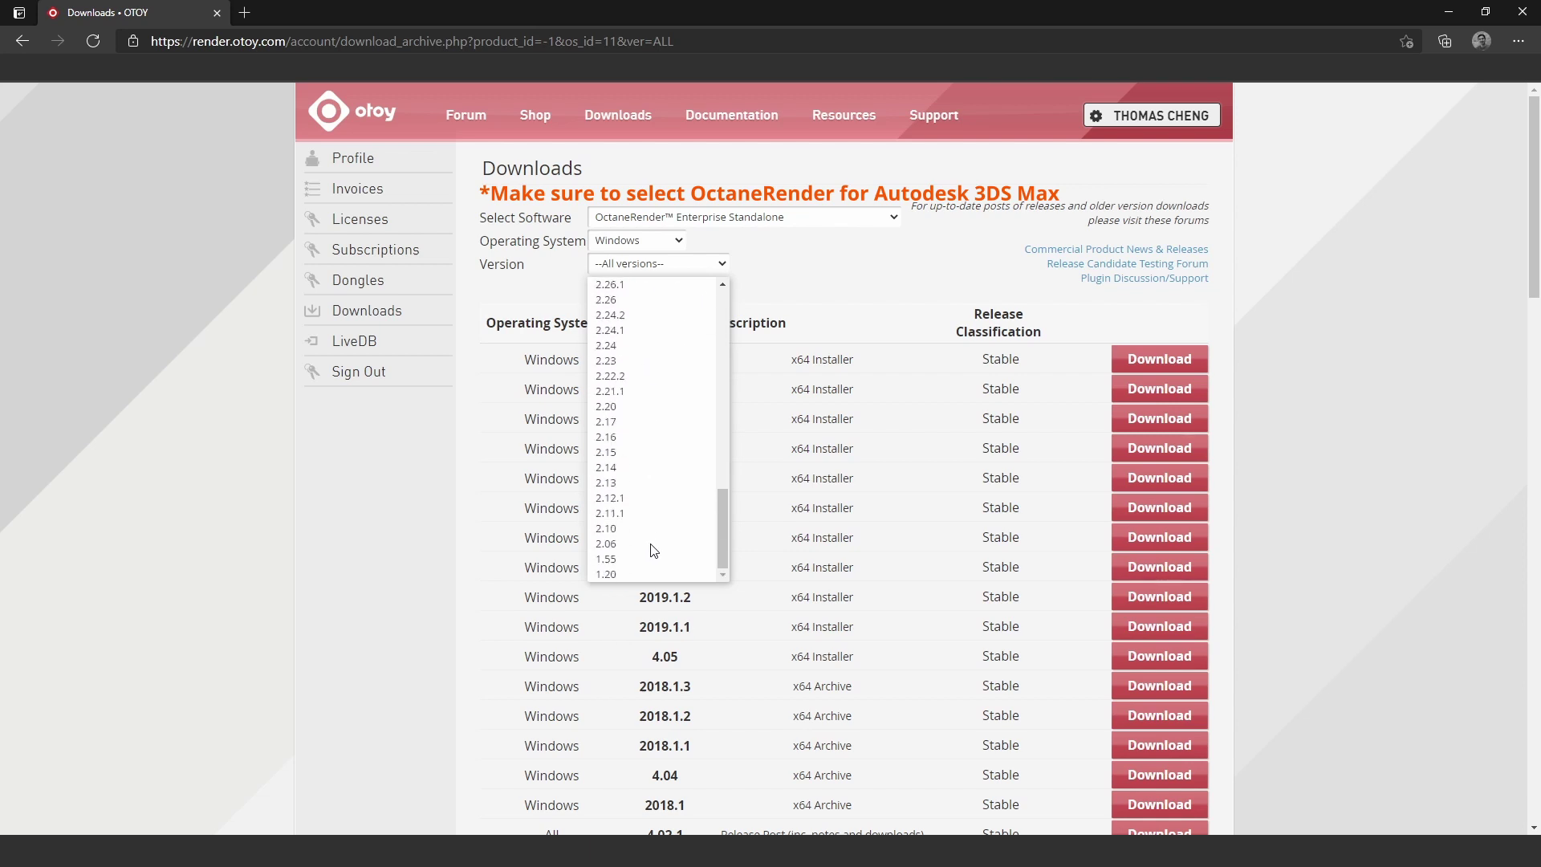
{"action": "scroll", "coordinate": [652, 551], "scroll_direction": "up", "scroll_amount": 5}
{"action": "scroll", "coordinate": [648, 554], "scroll_direction": "down", "scroll_amount": 5}
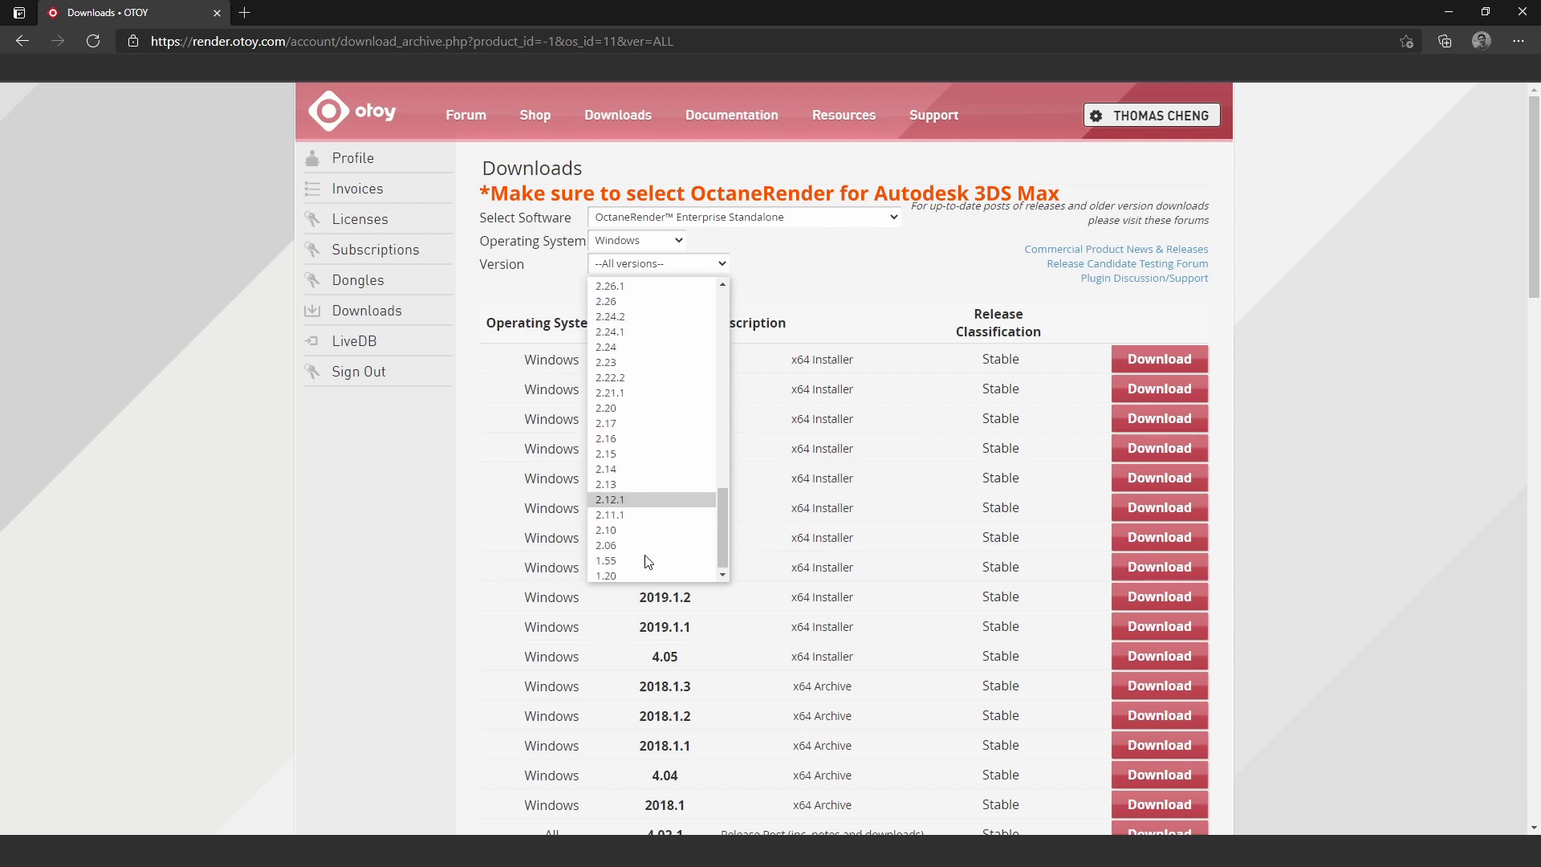
{"action": "left_click", "coordinate": [637, 576]}
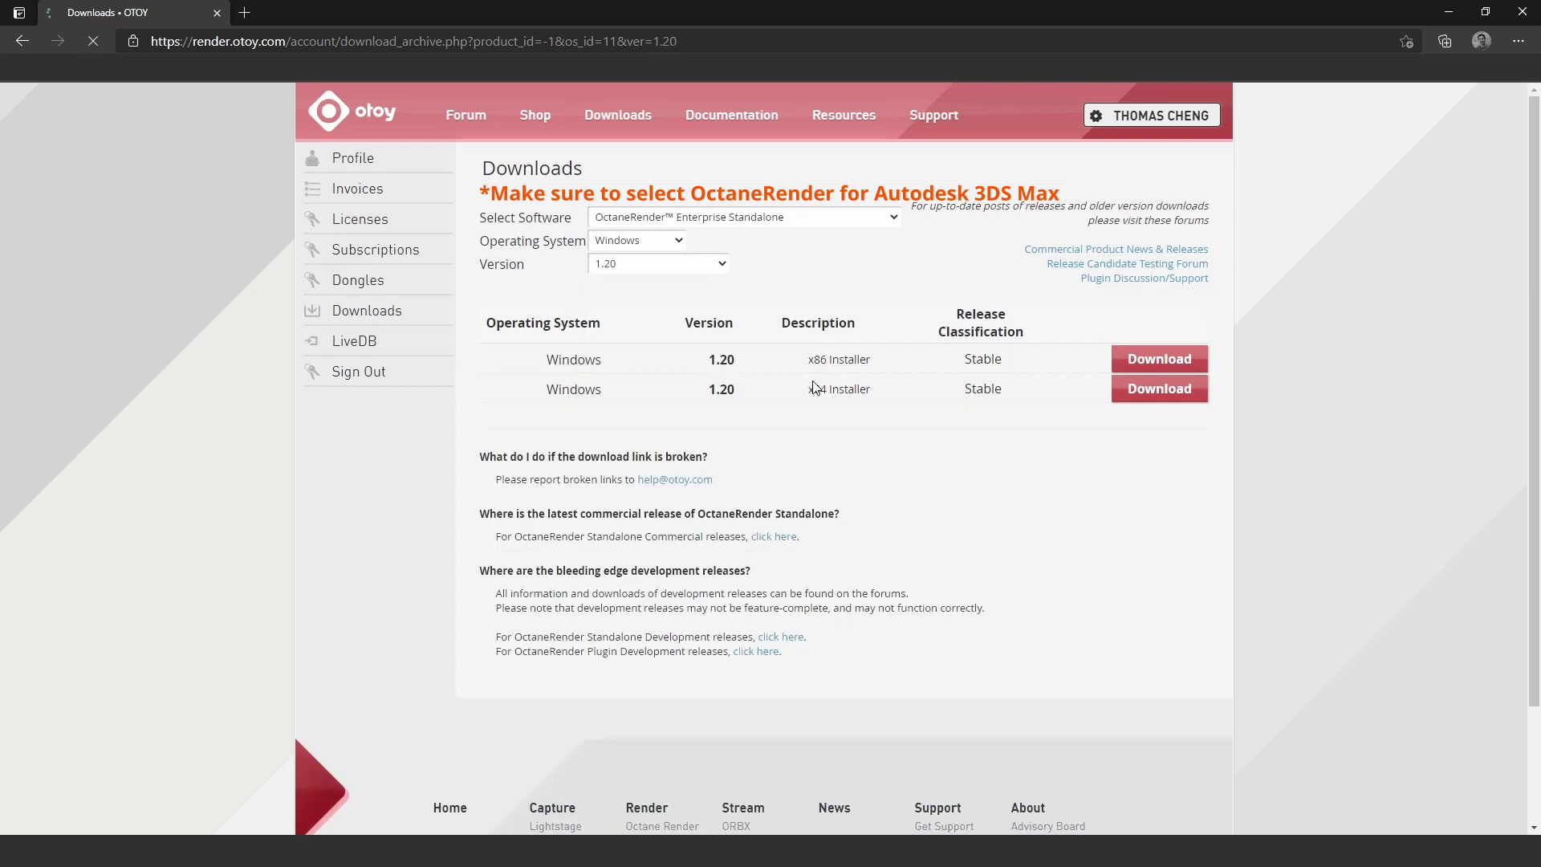
{"action": "left_click", "coordinate": [720, 263]}
{"action": "scroll", "coordinate": [648, 527], "scroll_direction": "up", "scroll_amount": 5}
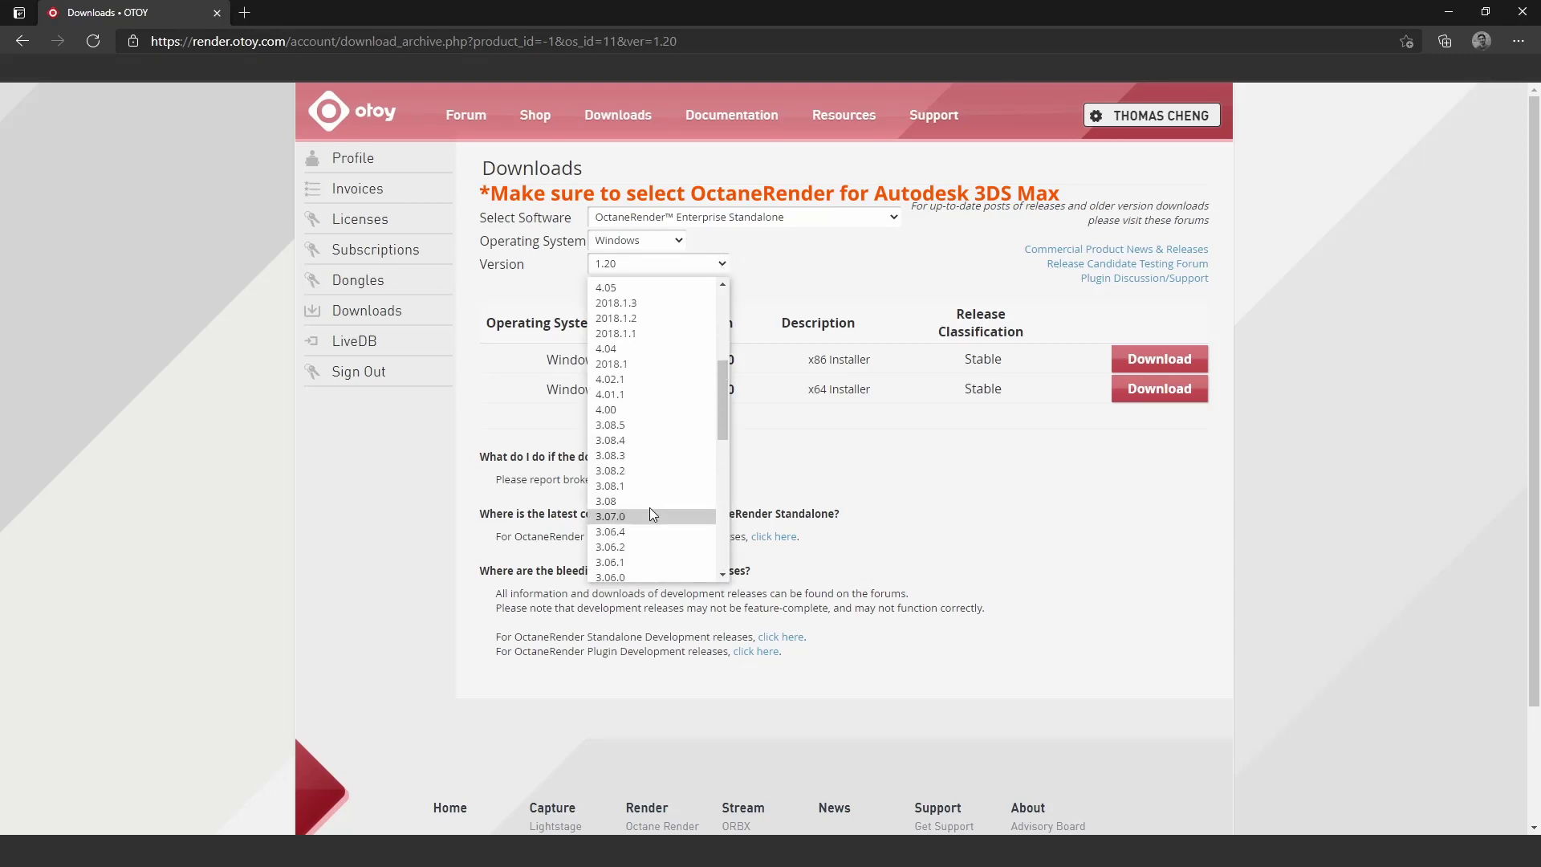
{"action": "scroll", "coordinate": [649, 506], "scroll_direction": "up", "scroll_amount": 6}
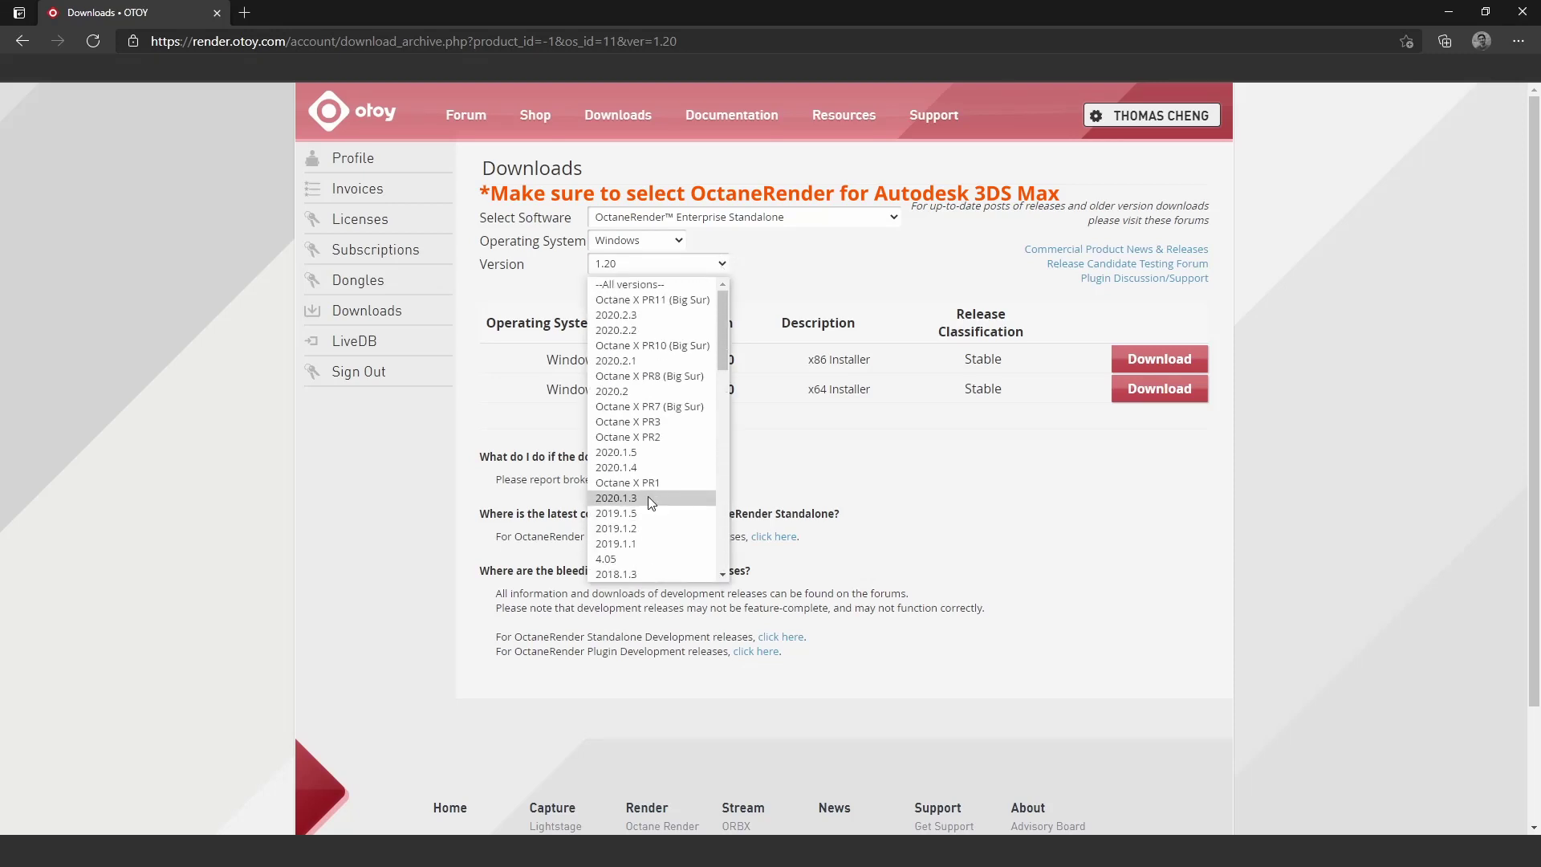
{"action": "left_click", "coordinate": [648, 316]}
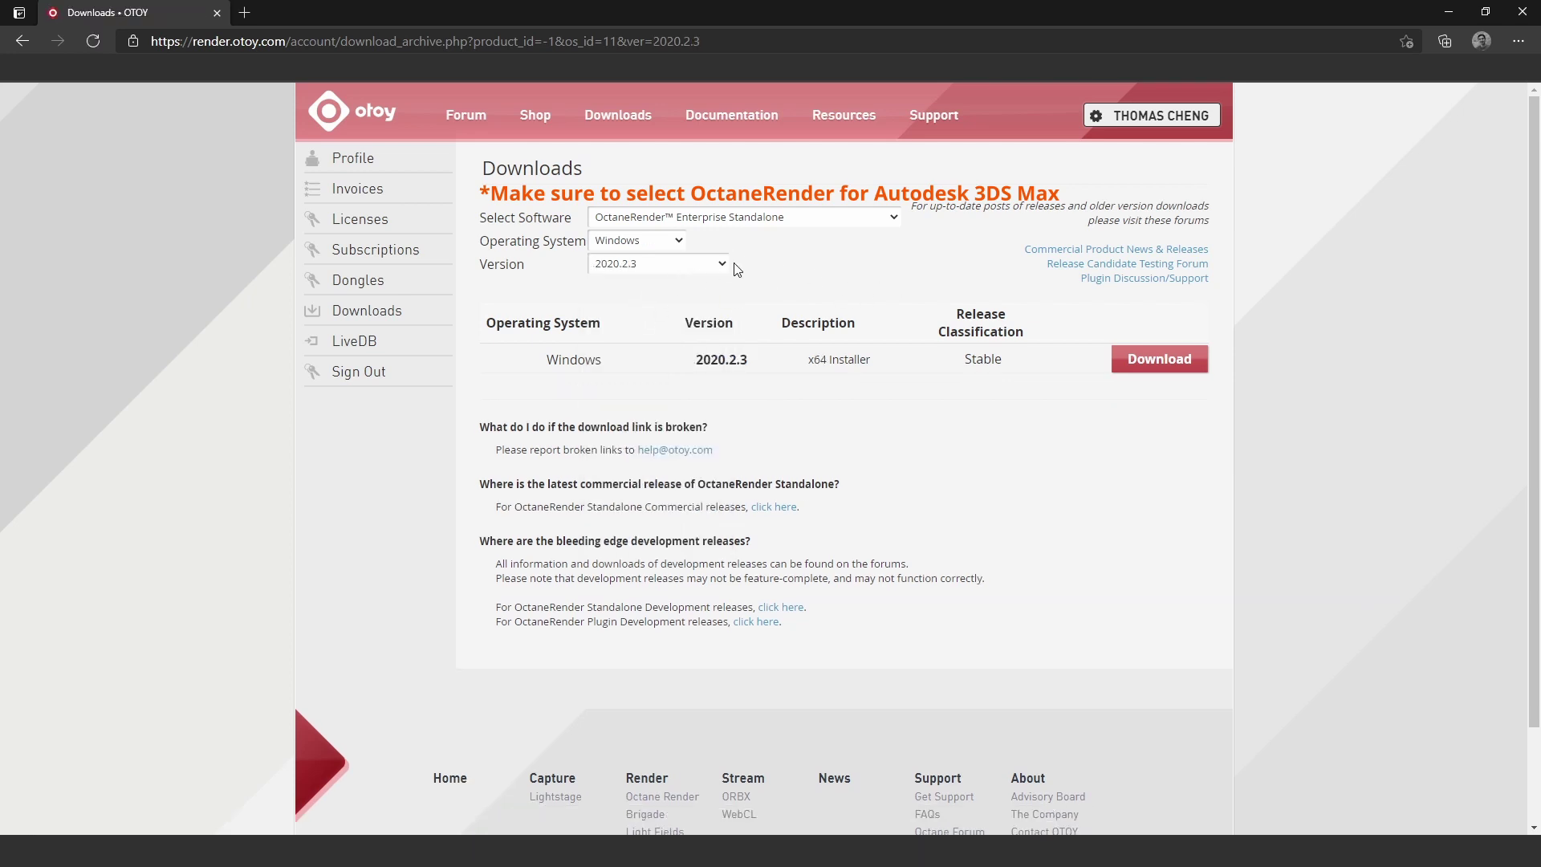
- Accept the license agreement, scroll the license to the end, and download the 2020.2.3 x64 installer
{"action": "left_click", "coordinate": [1158, 362]}
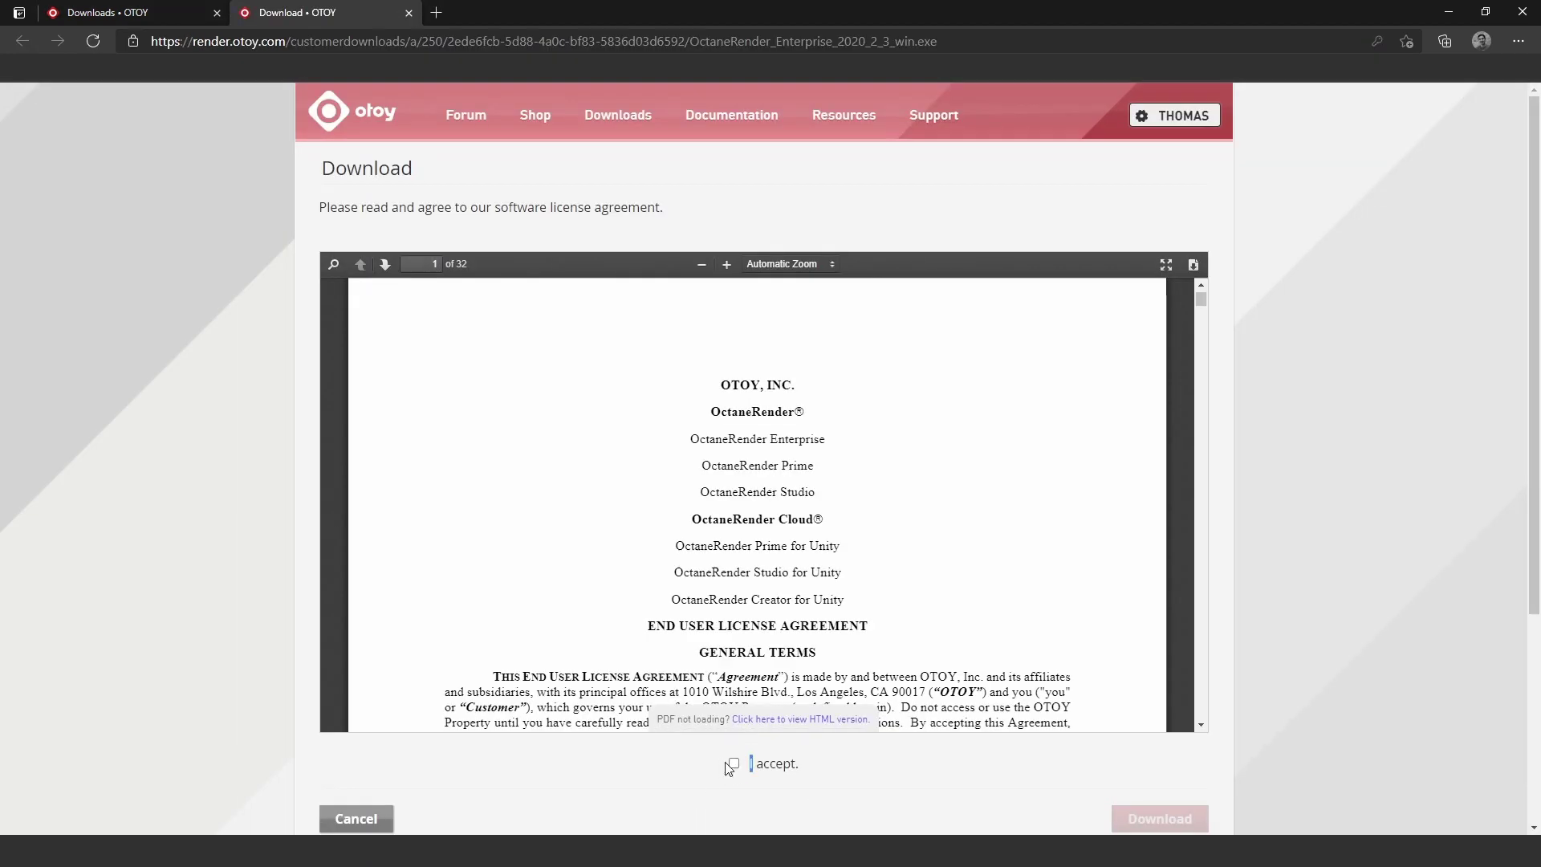
{"action": "left_click", "coordinate": [733, 763]}
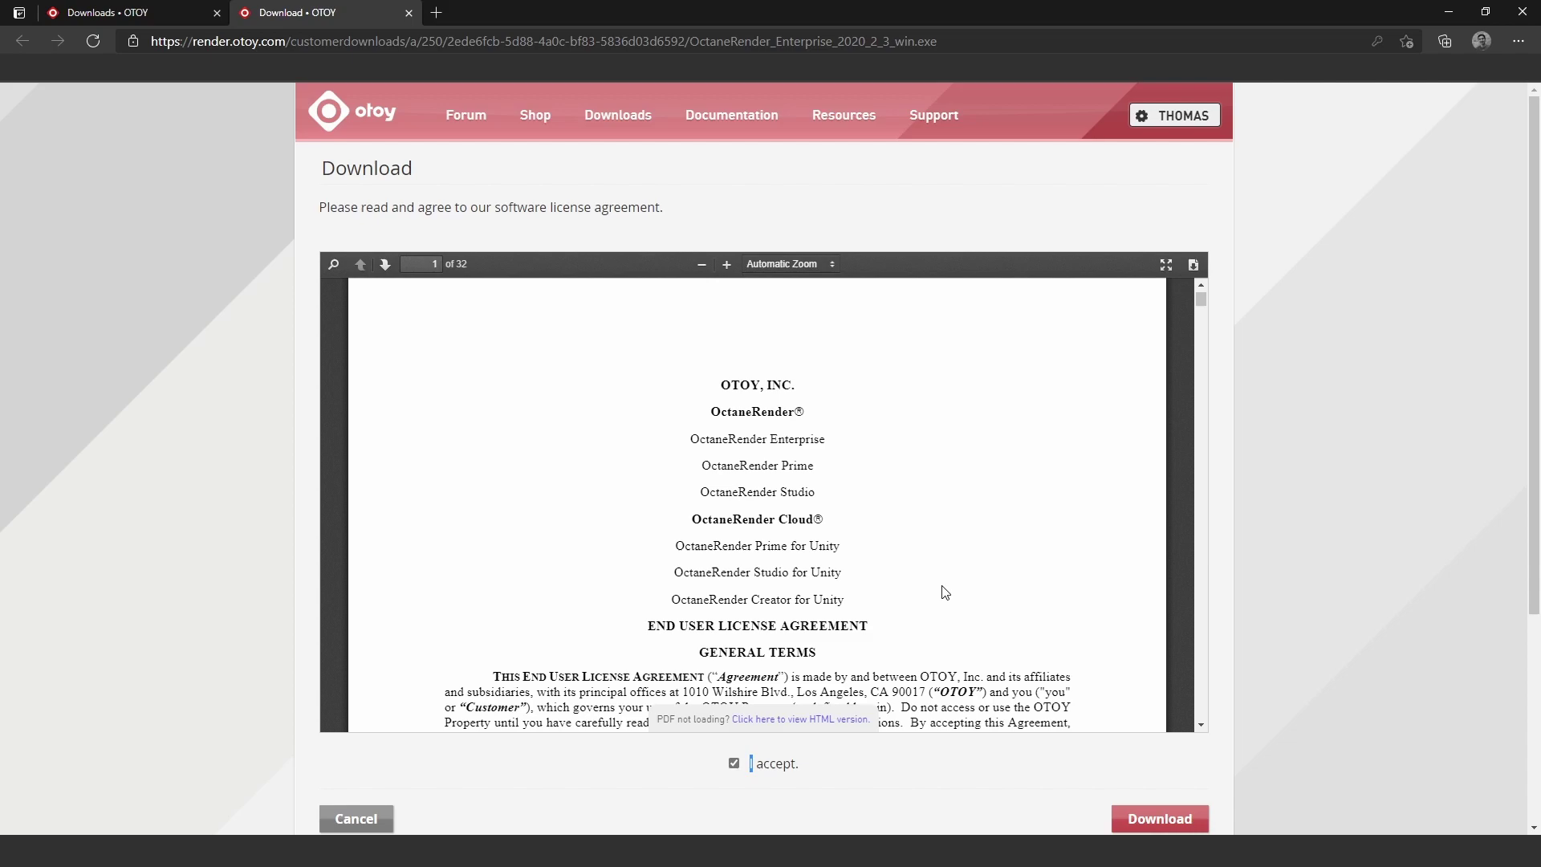
{"action": "scroll", "coordinate": [776, 399], "scroll_direction": "down", "scroll_amount": 3}
{"action": "scroll", "coordinate": [821, 441], "scroll_direction": "down", "scroll_amount": 20}
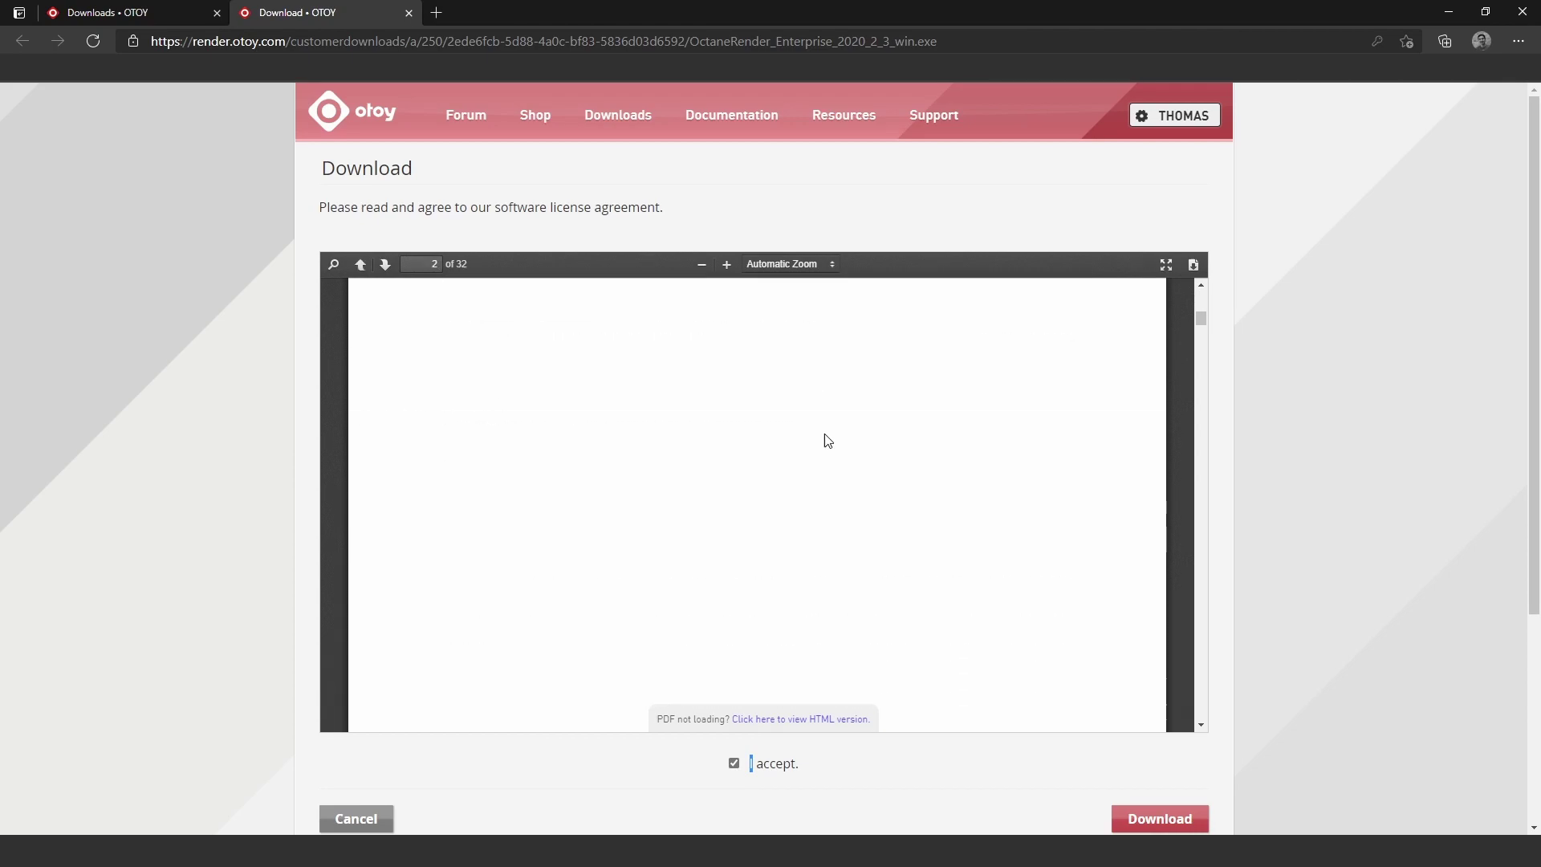
{"action": "left_click_drag", "start_coordinate": [1198, 347], "coordinate": [1228, 729]}
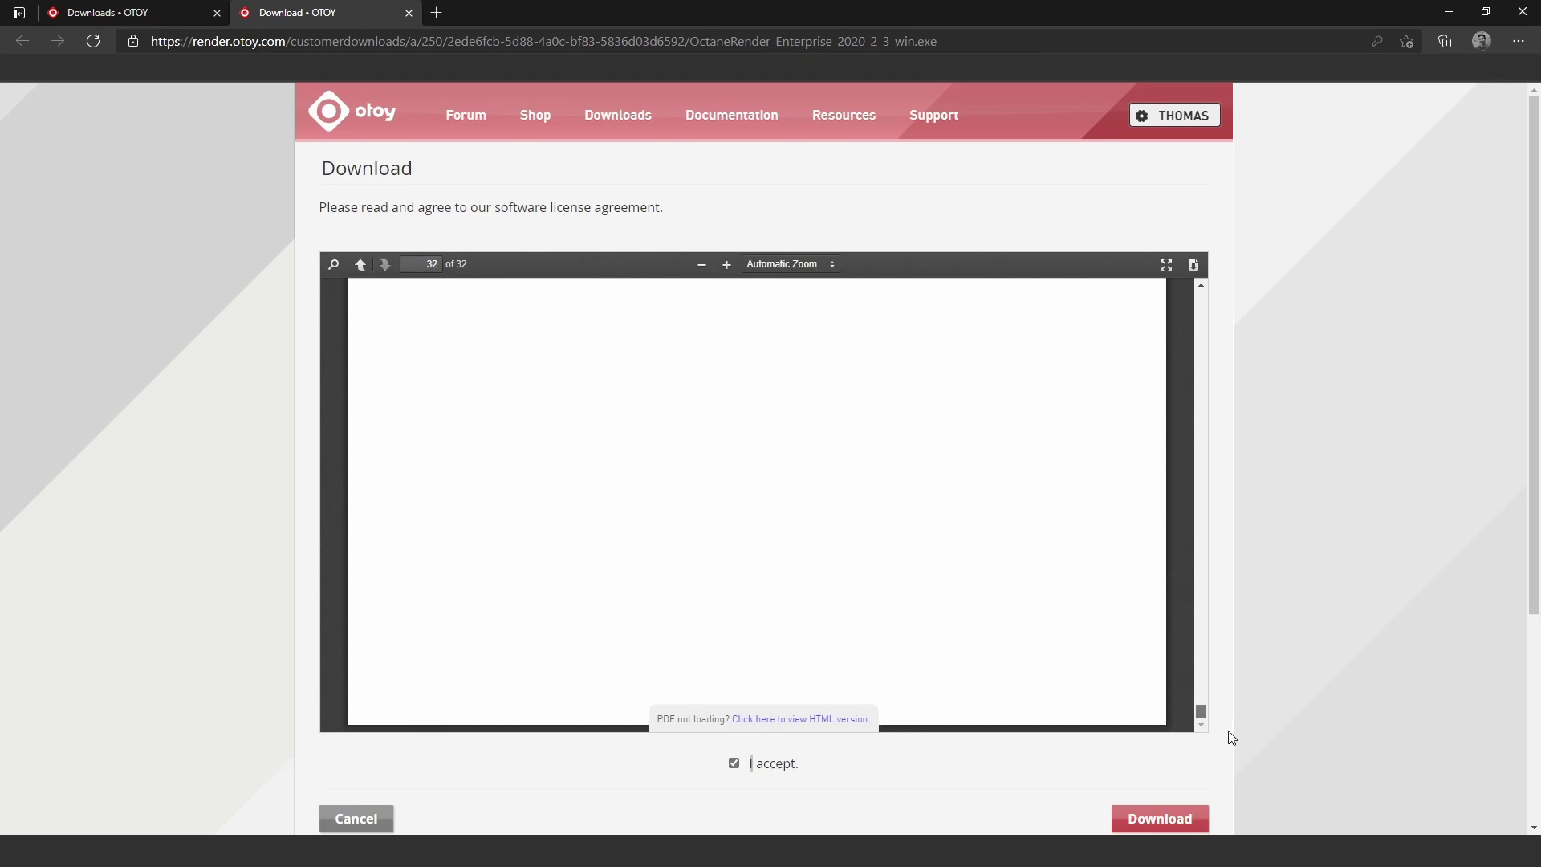
{"action": "left_click", "coordinate": [1156, 819]}
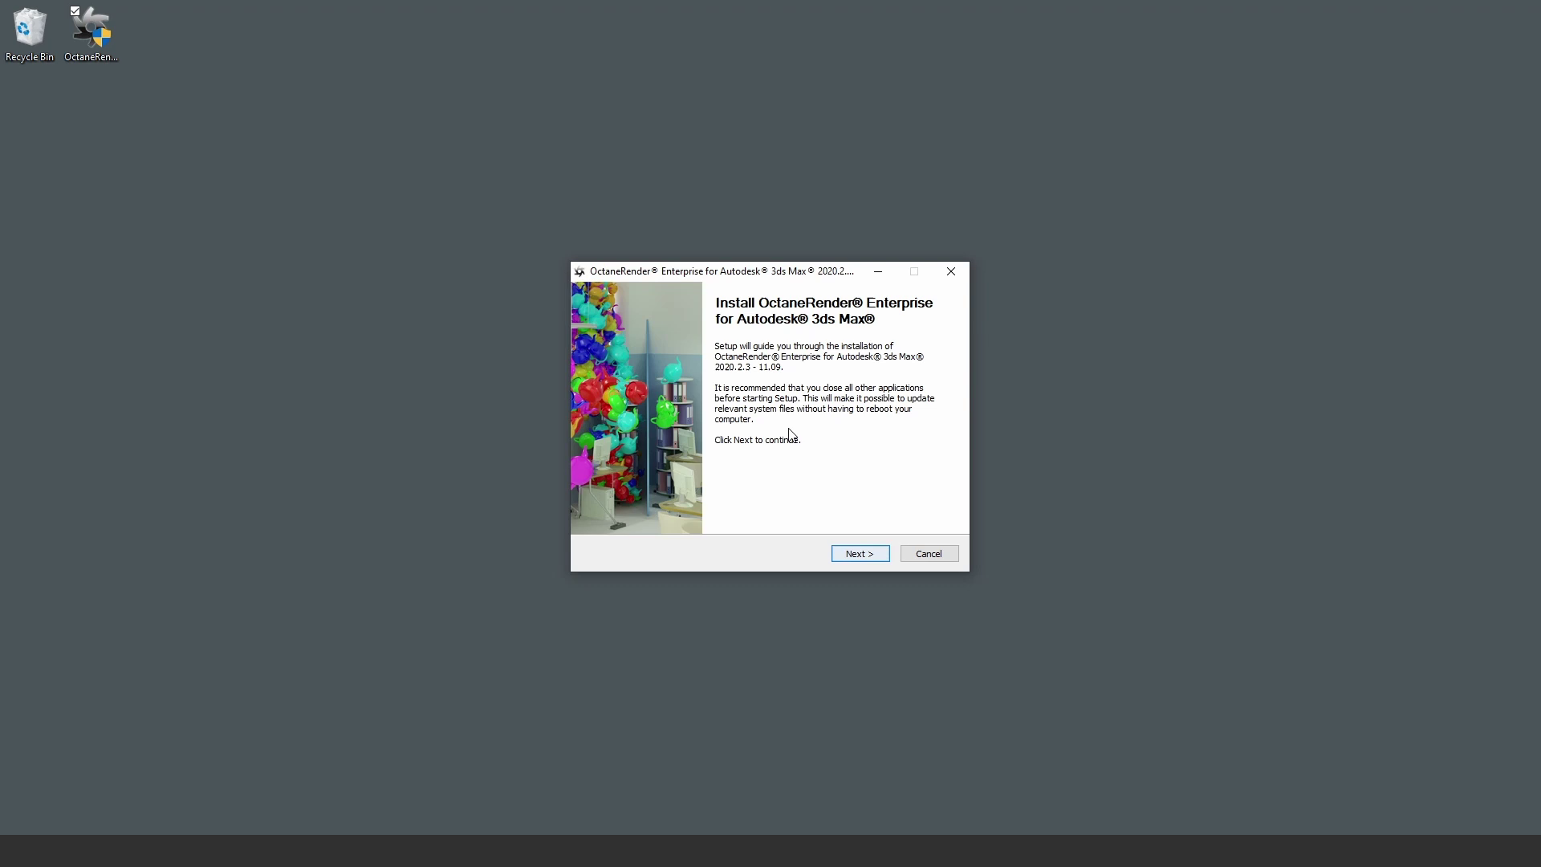
- Continue past the installer's welcome page and accept its license terms
{"action": "left_click", "coordinate": [857, 553]}
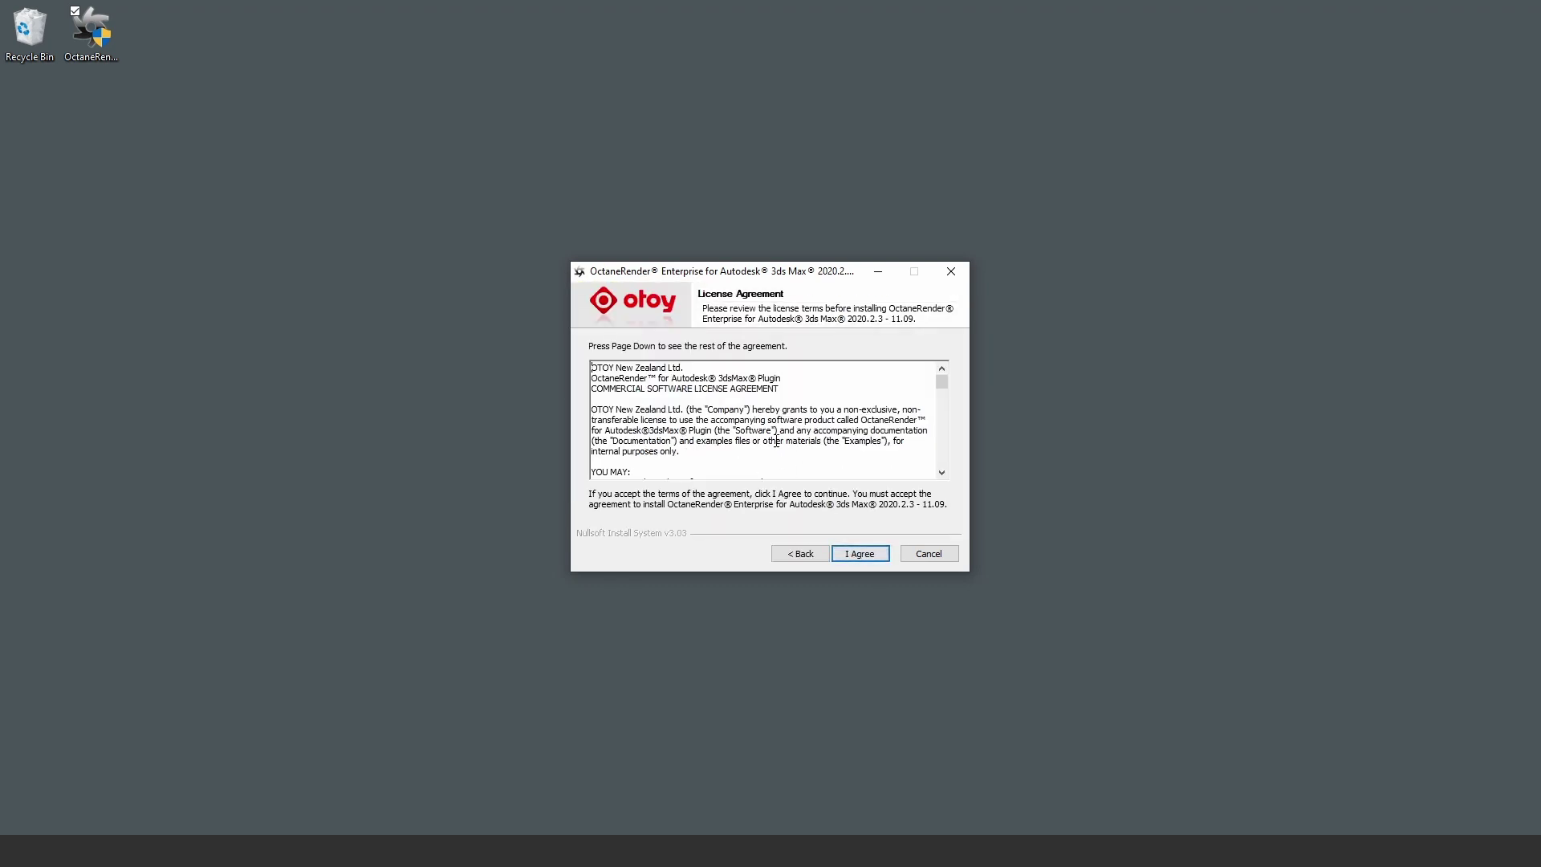
{"action": "left_click", "coordinate": [857, 553]}
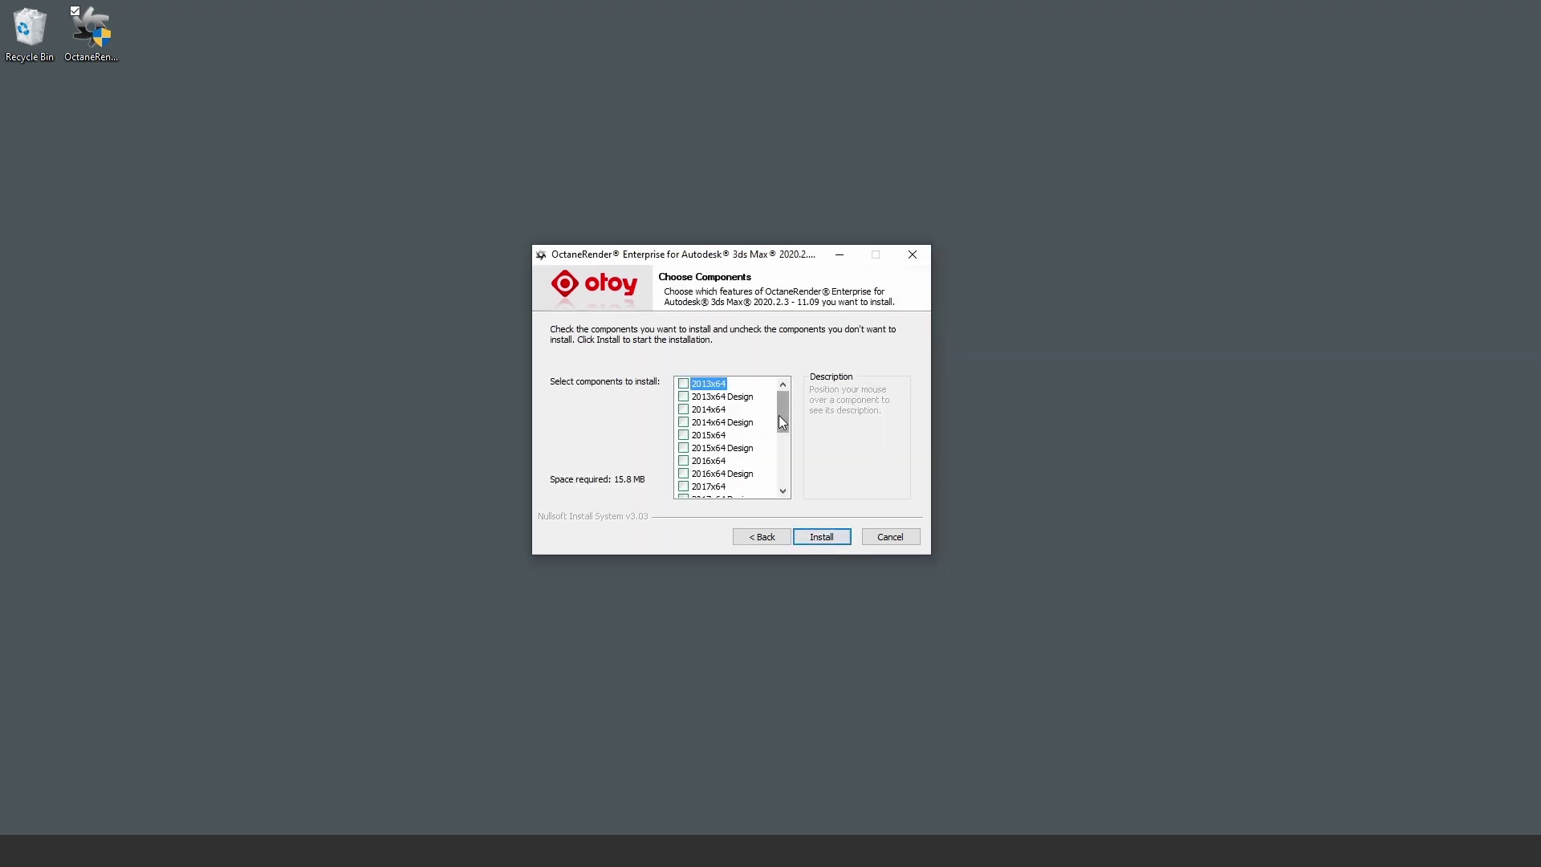
- Select the 3ds Max 2021x64 and 2022x64 components and run the OctaneRender installation
{"action": "mouse_move", "coordinate": [782, 421]}
{"action": "left_mouse_down"}
{"action": "mouse_move", "coordinate": [791, 491]}
{"action": "mouse_move", "coordinate": [792, 402]}
{"action": "left_mouse_up"}
{"action": "scroll", "coordinate": [722, 441], "scroll_direction": "down", "scroll_amount": 4}
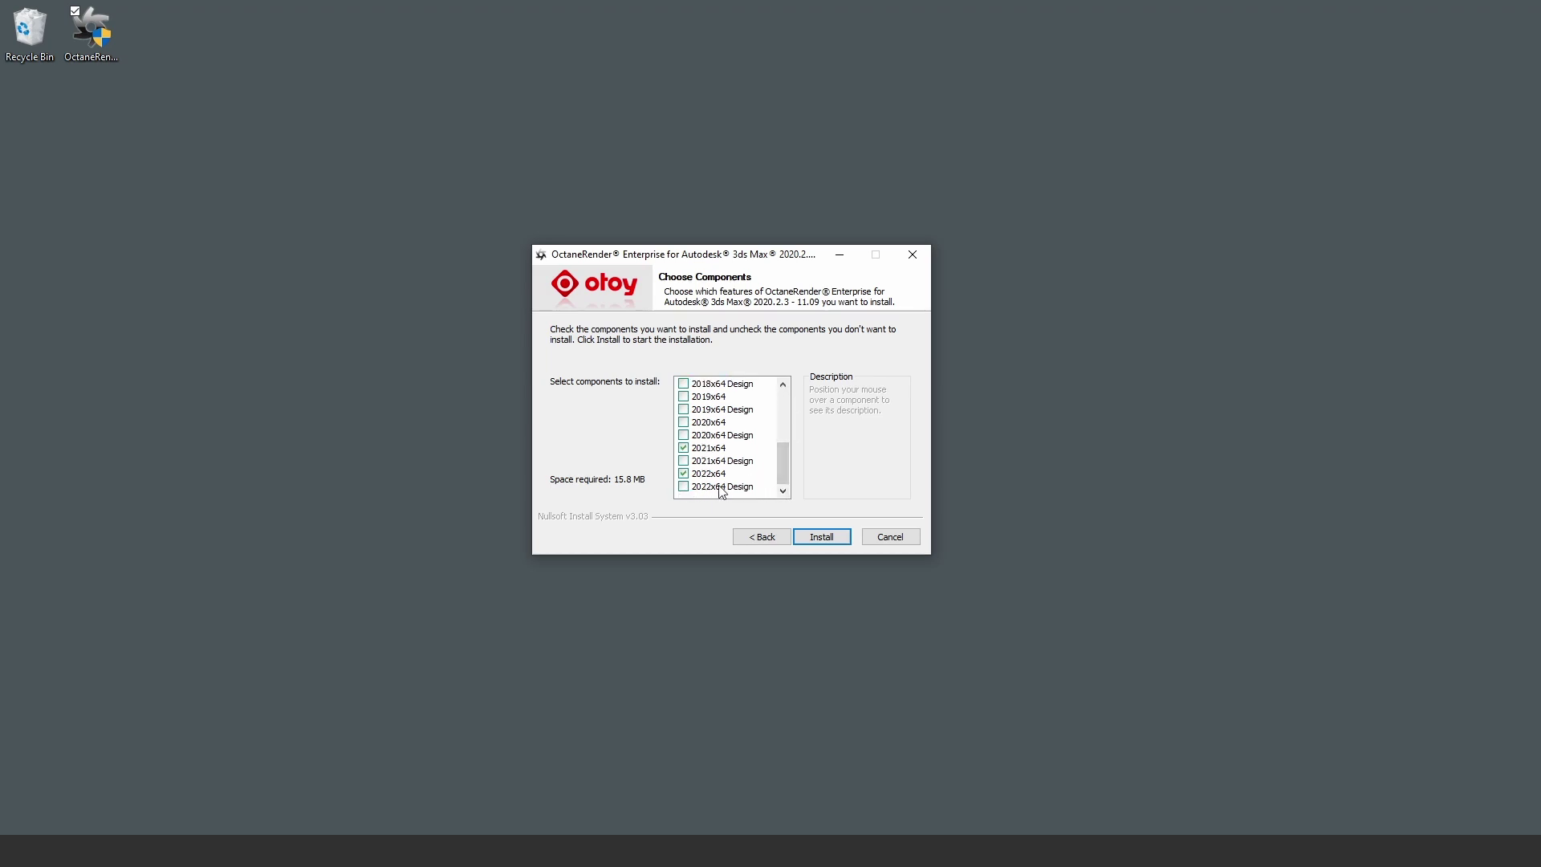
{"action": "left_click", "coordinate": [822, 537]}
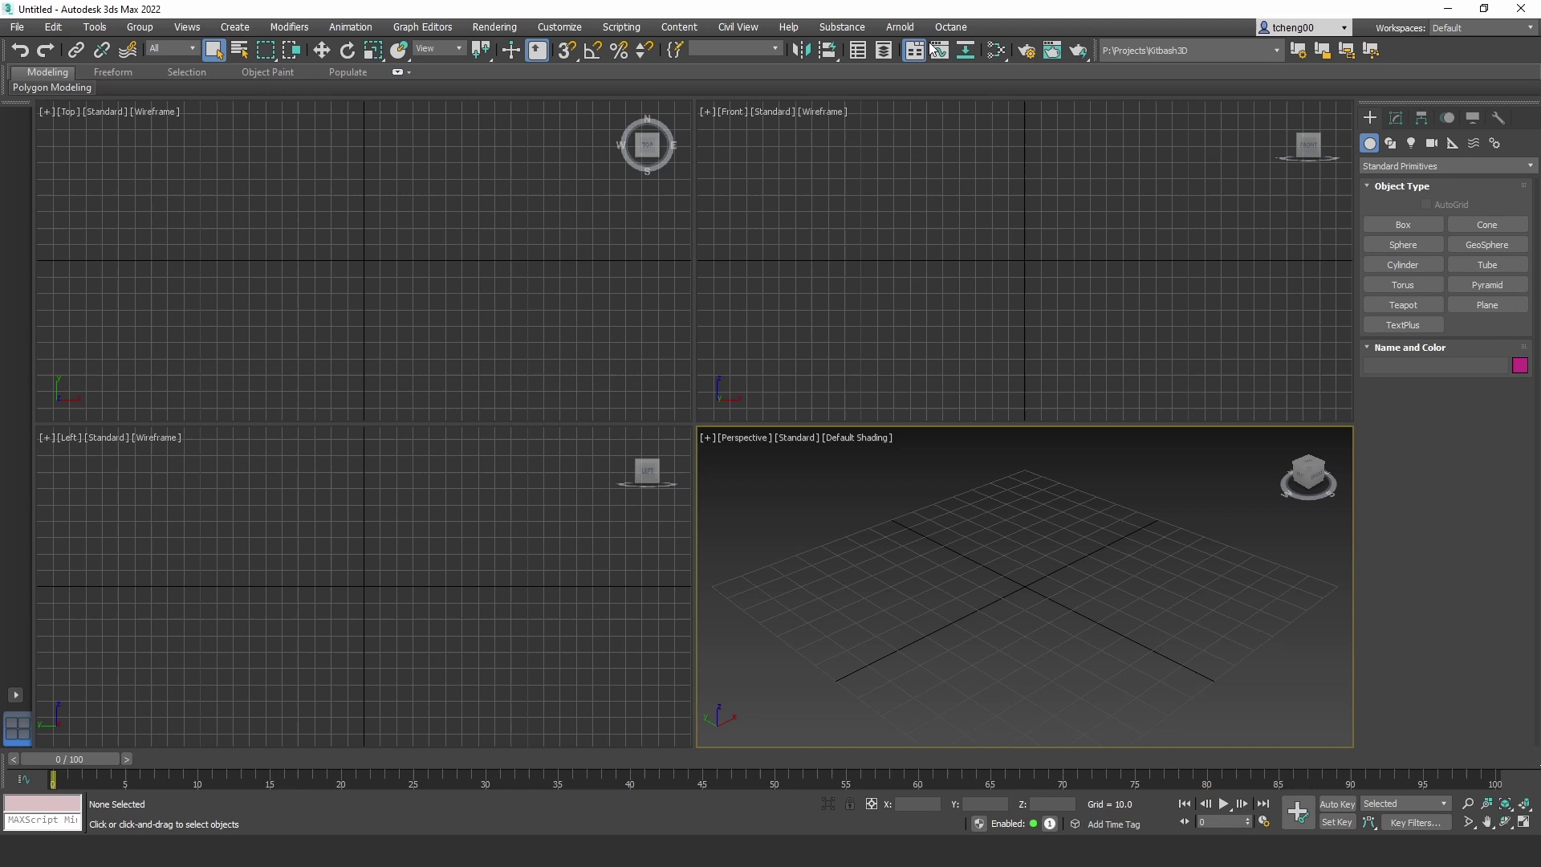
- Bring up the OctaneRender authentication window from the Octane menu and dismiss it with Escape
{"action": "left_click", "coordinate": [952, 29]}
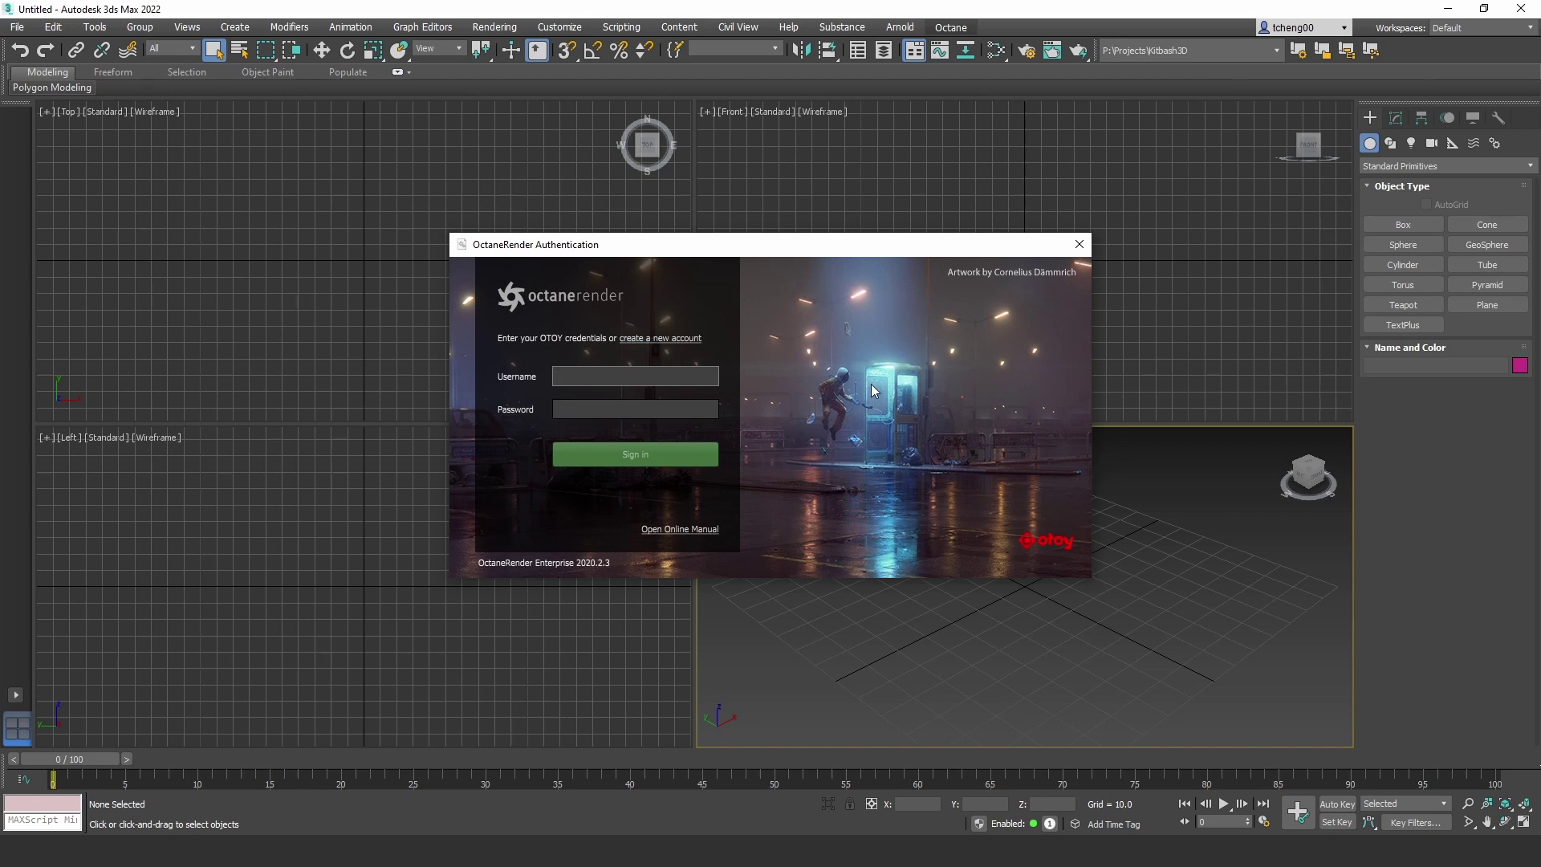
{"action": "key", "text": "Escape"}
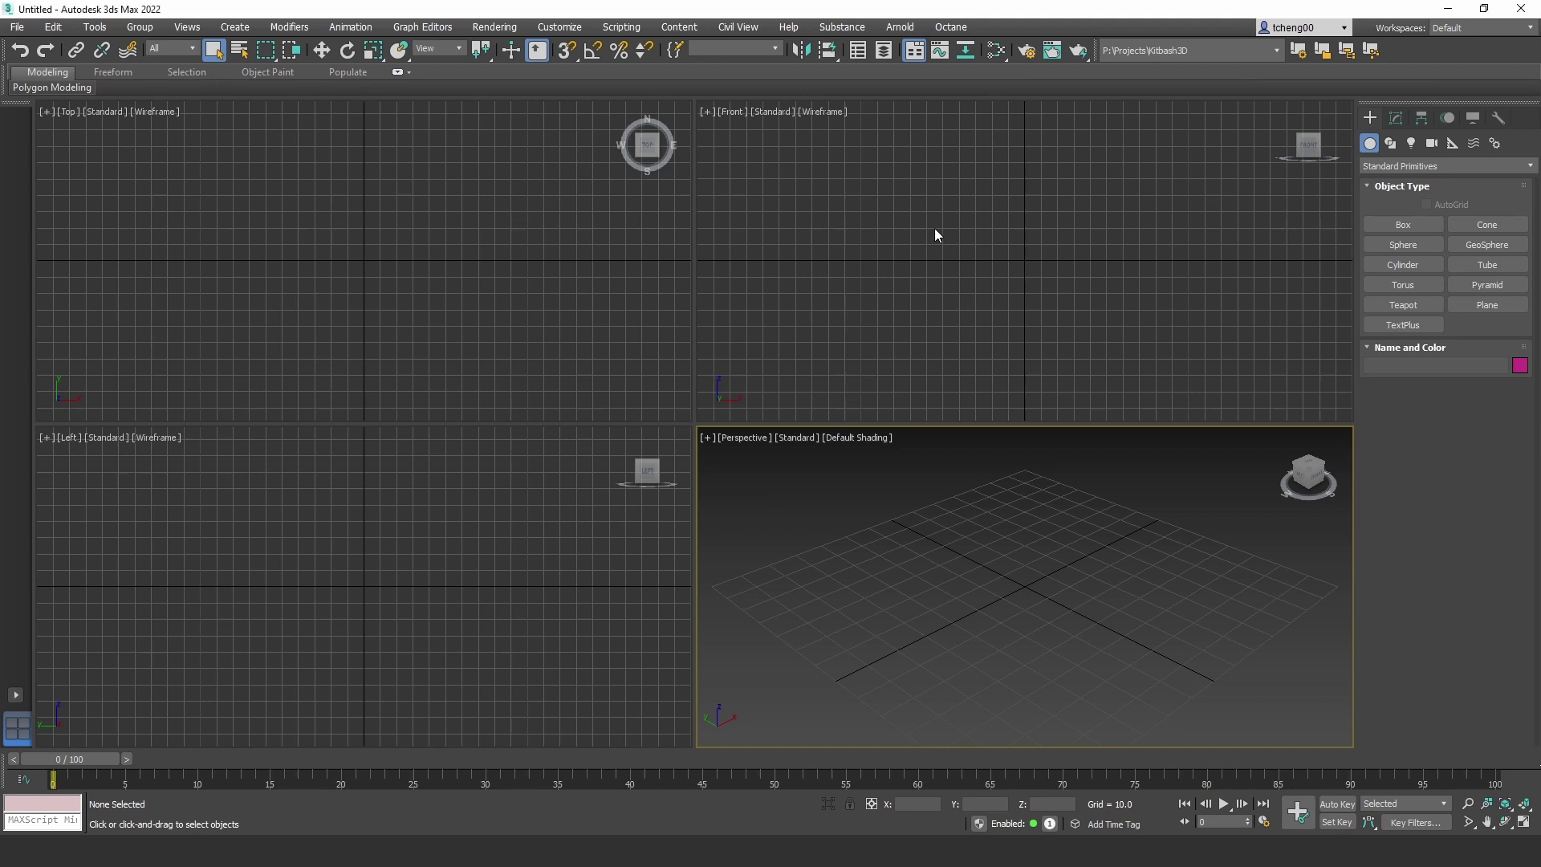
- Switch Render Setup to OctaneRender and browse its Kernel, Camera, Devices, Support and Render Elements tabs
{"action": "left_click", "coordinate": [1024, 57]}
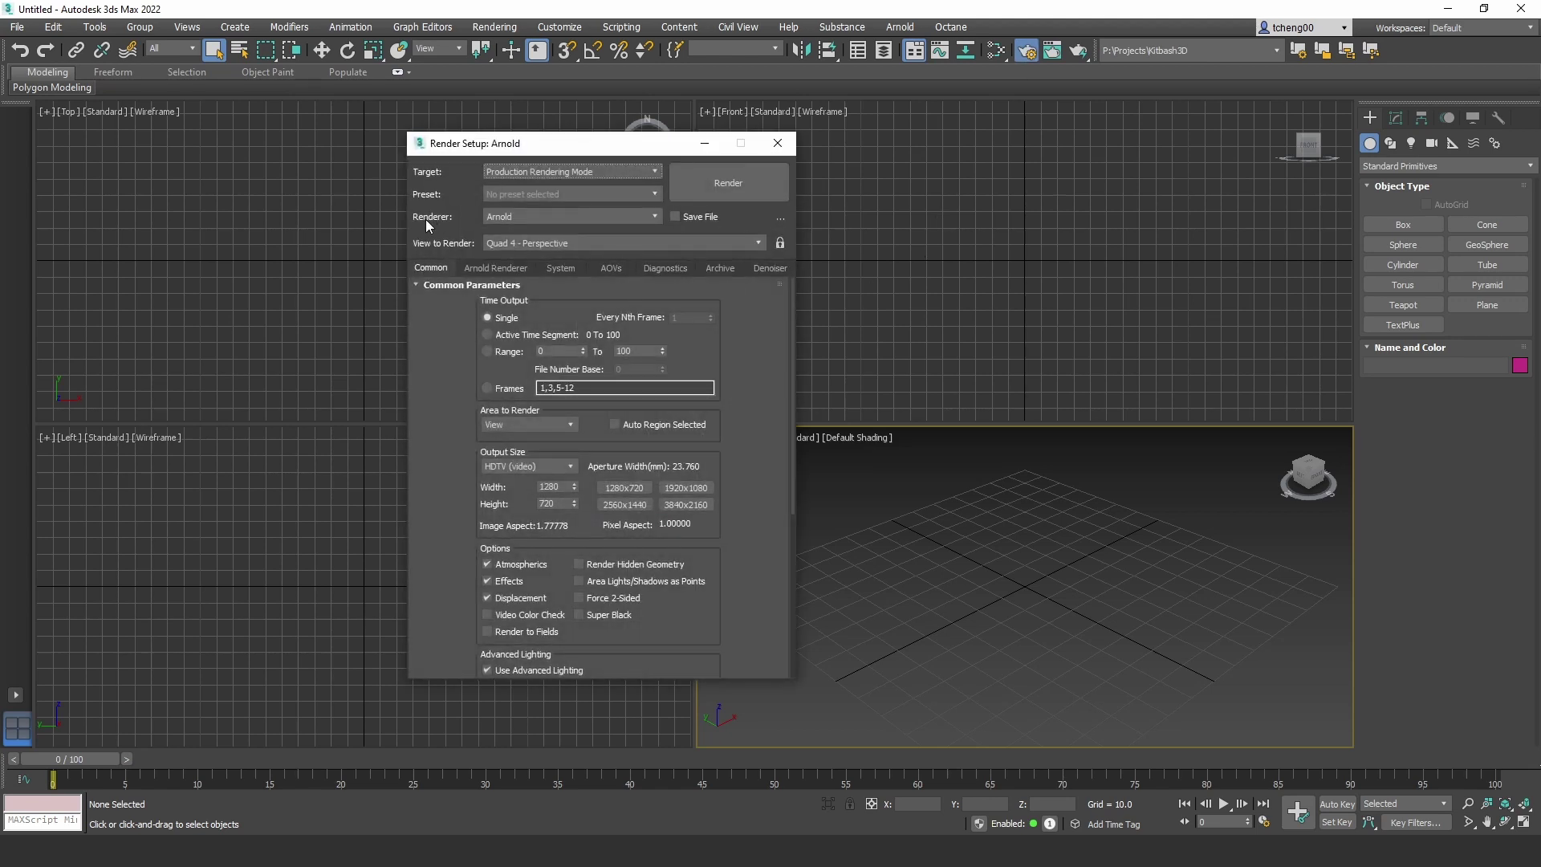
{"action": "left_click", "coordinate": [519, 217]}
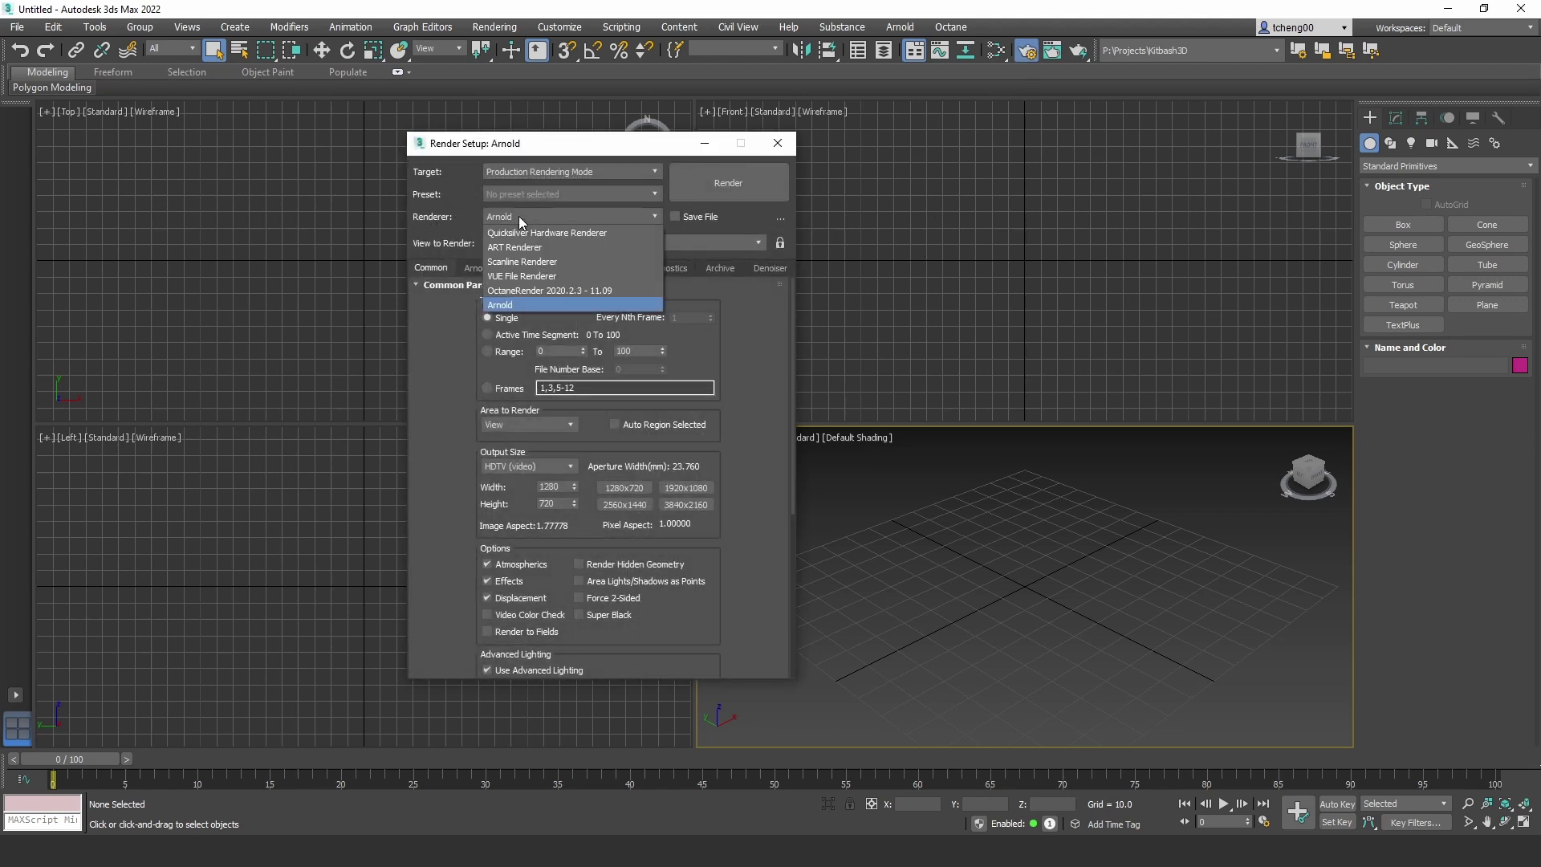
{"action": "left_click", "coordinate": [532, 291]}
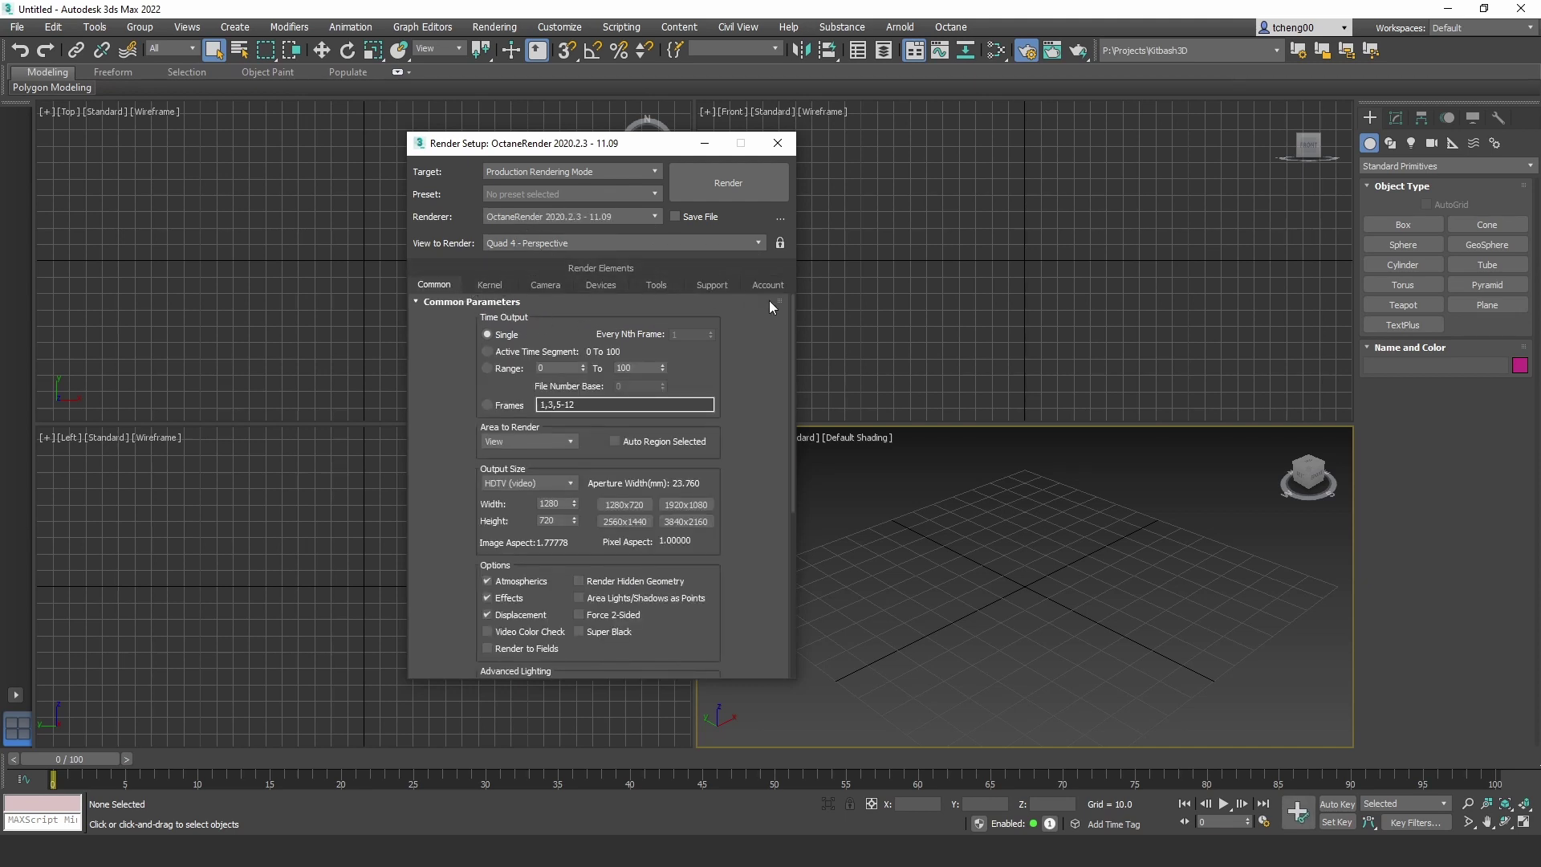
{"action": "left_click_drag", "start_coordinate": [795, 277], "coordinate": [847, 276]}
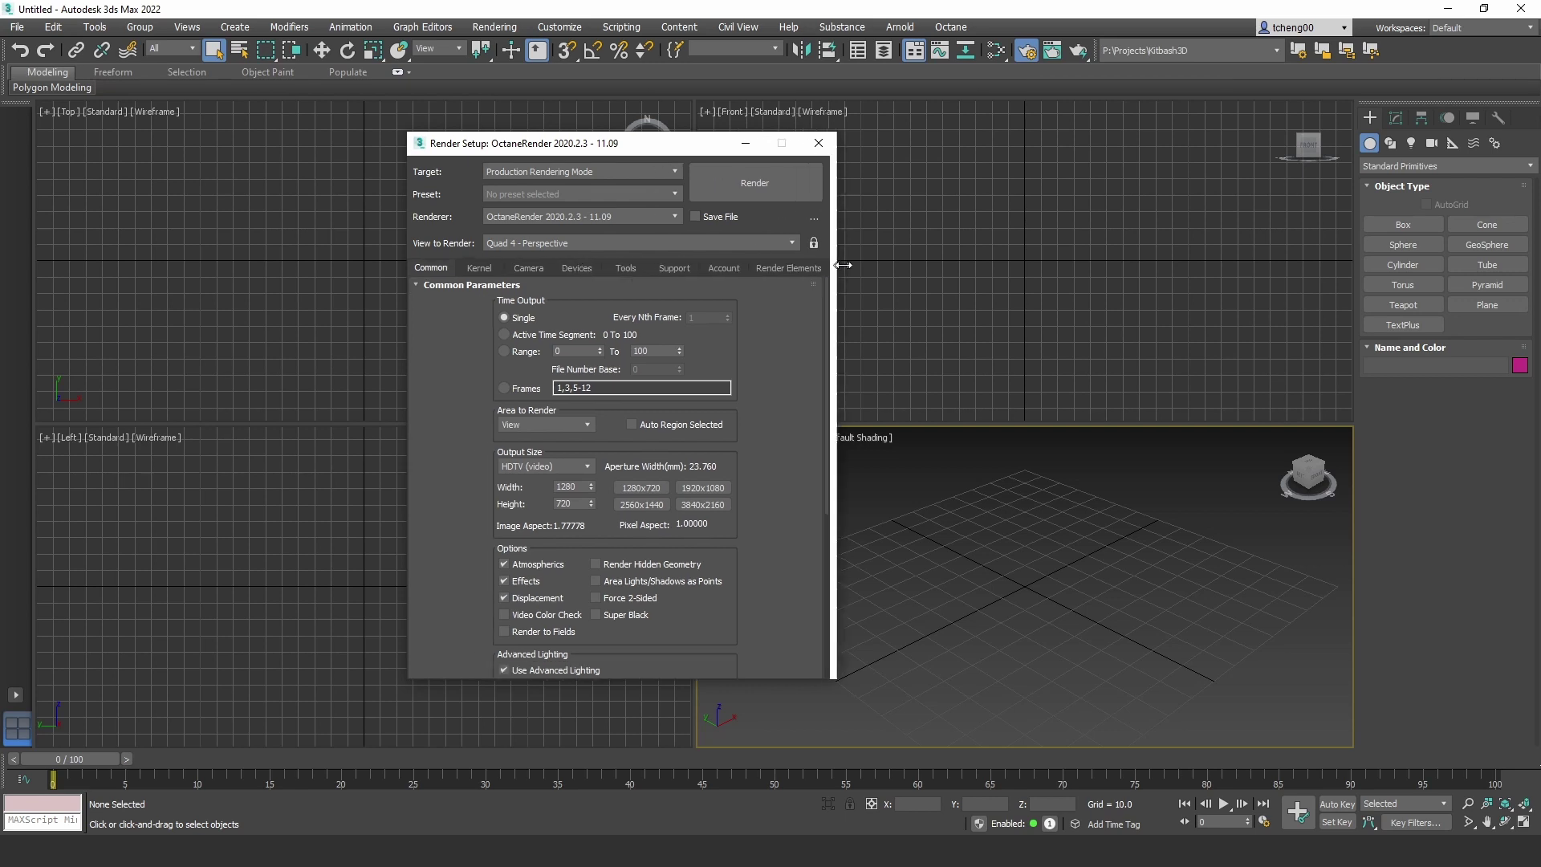
{"action": "left_click", "coordinate": [486, 270]}
{"action": "left_click", "coordinate": [535, 269]}
{"action": "left_click", "coordinate": [586, 270]}
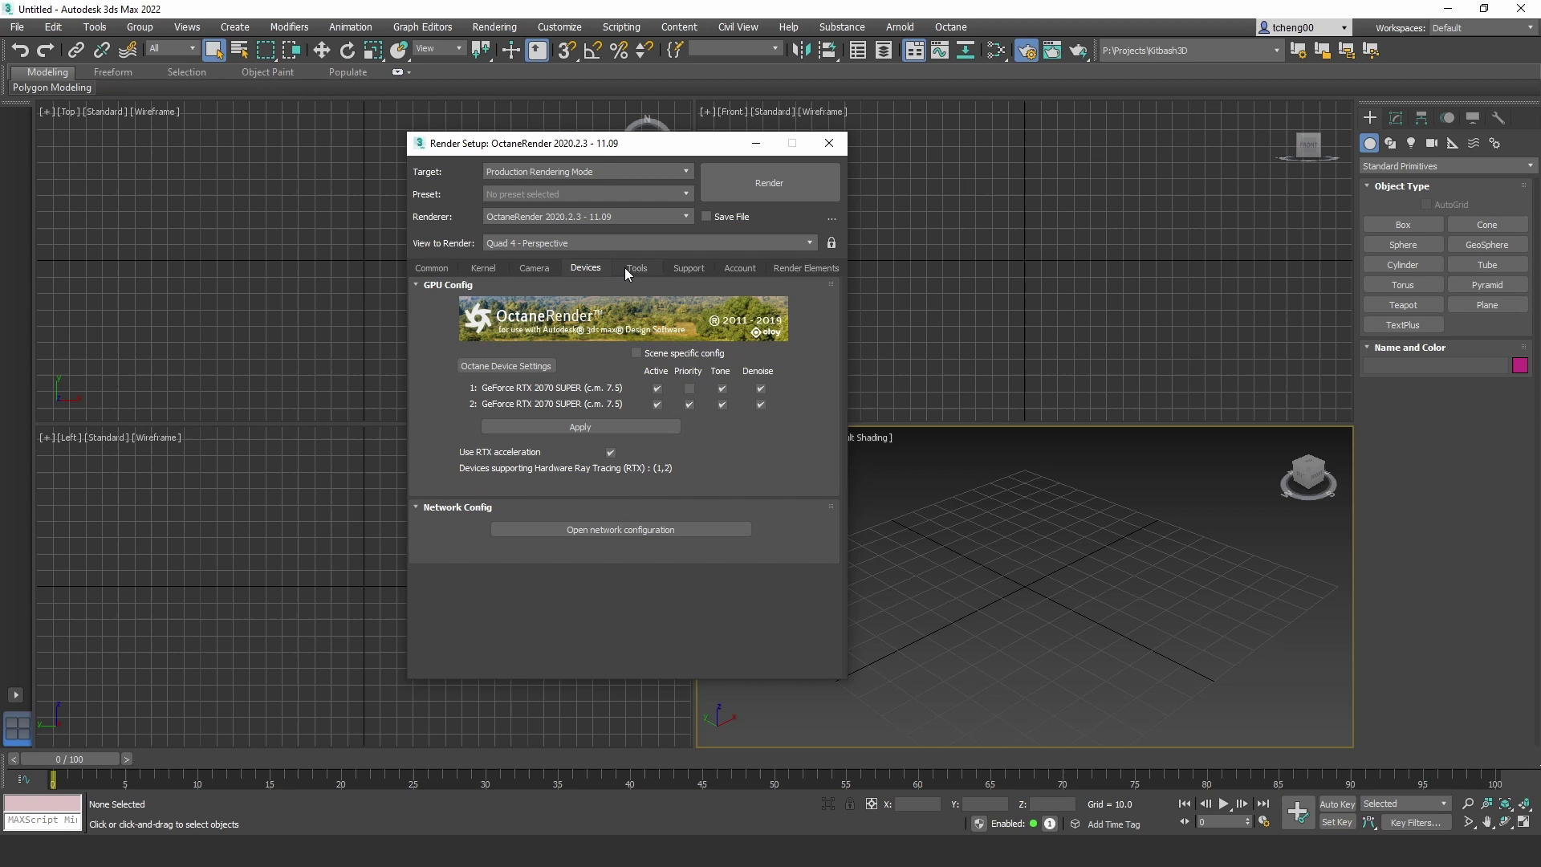
{"action": "left_click", "coordinate": [687, 269]}
{"action": "left_click", "coordinate": [783, 268]}
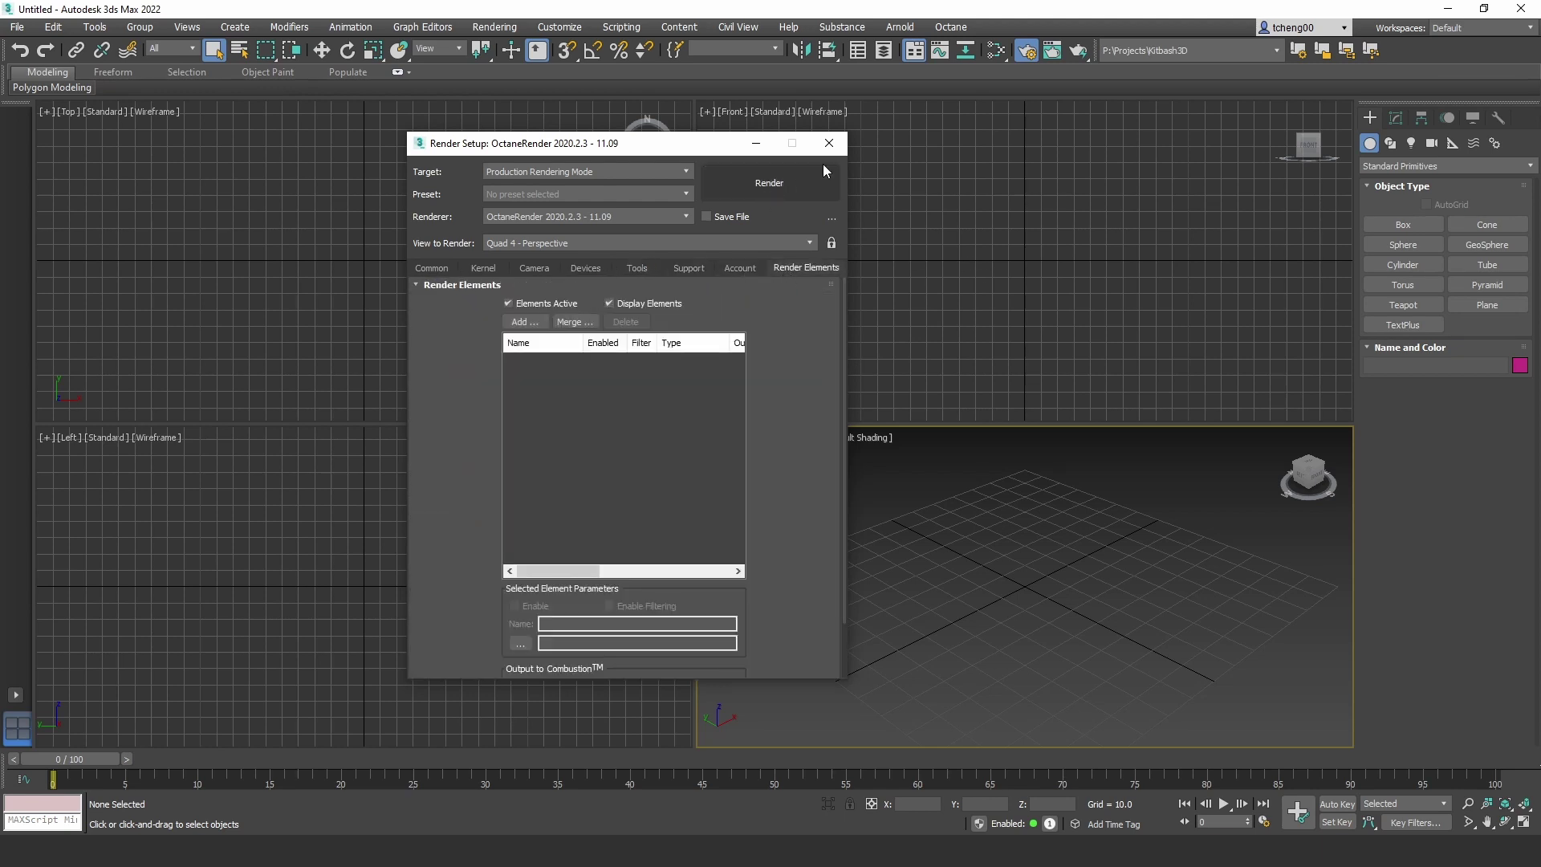
{"action": "left_click", "coordinate": [829, 143]}
- Revert the renderer to Arnold, then apply Set Octane as Renderer from the Octane menu
{"action": "left_click", "coordinate": [951, 28]}
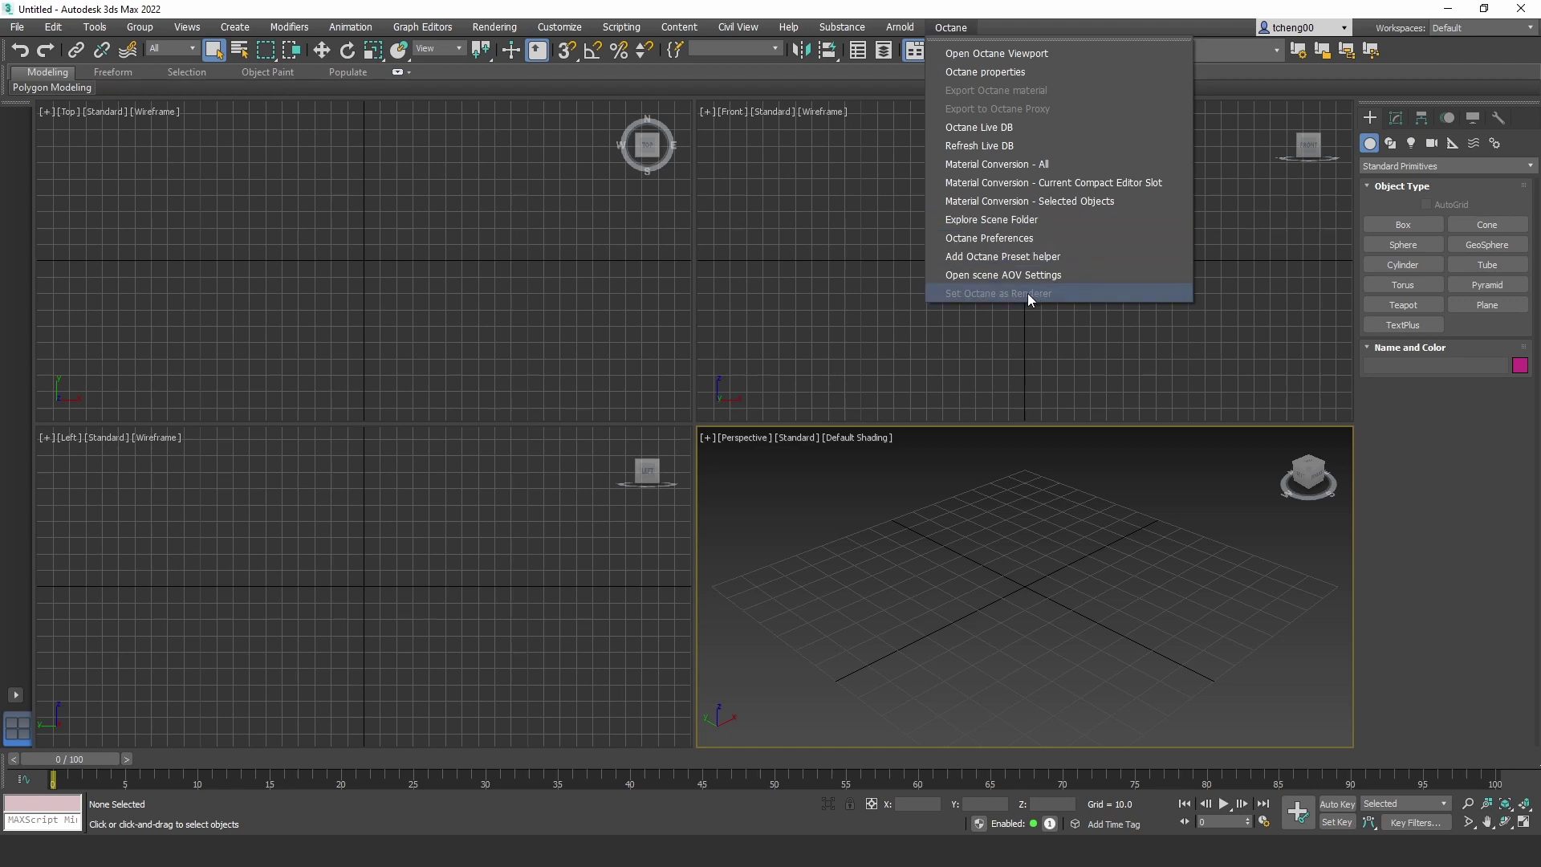
{"action": "left_click", "coordinate": [991, 79]}
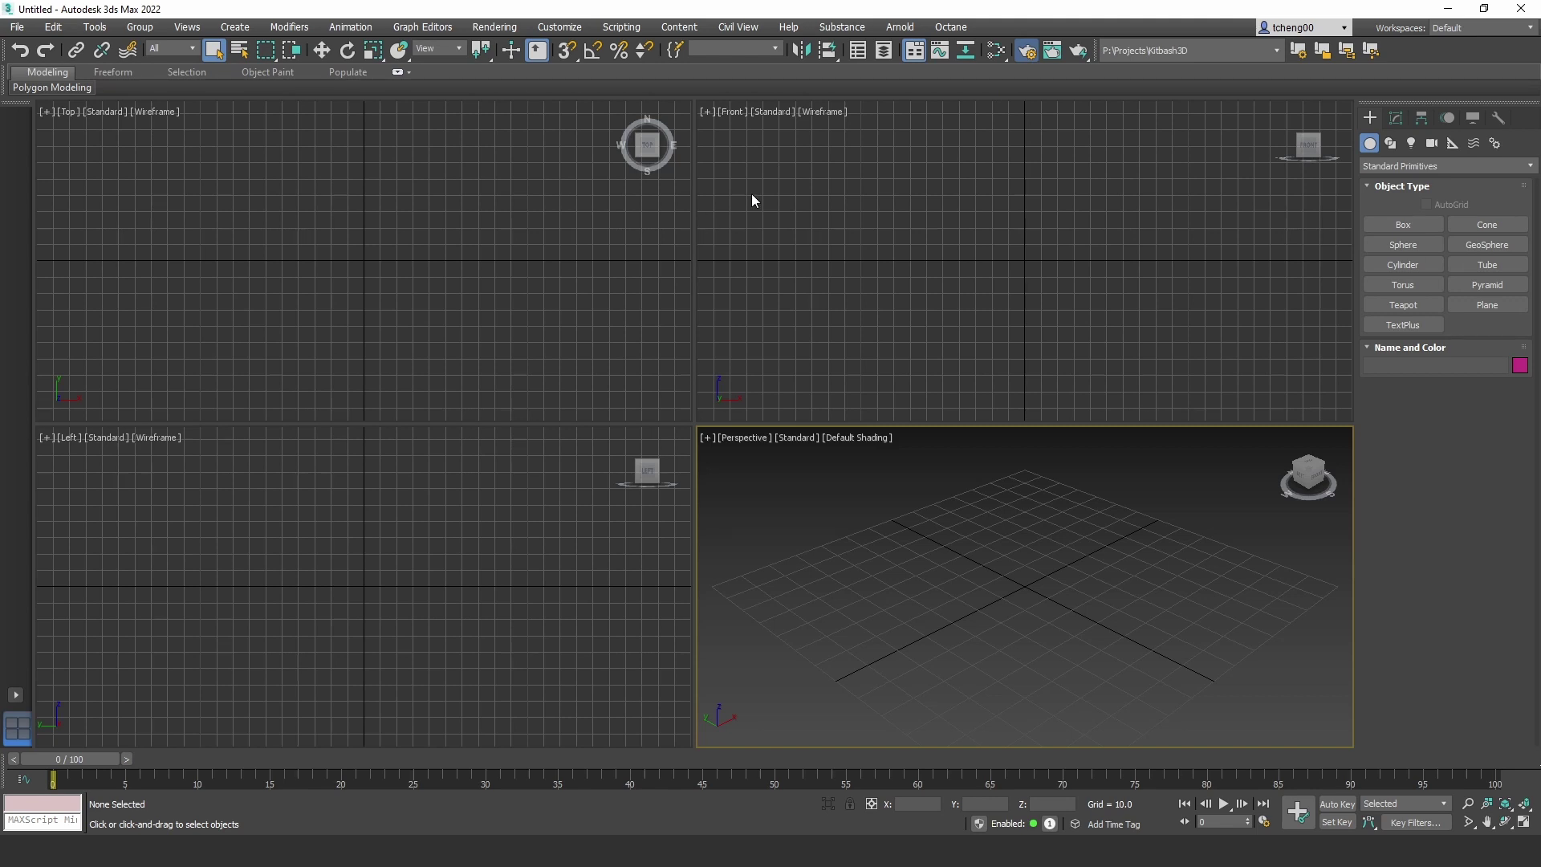
{"action": "key", "text": "F10"}
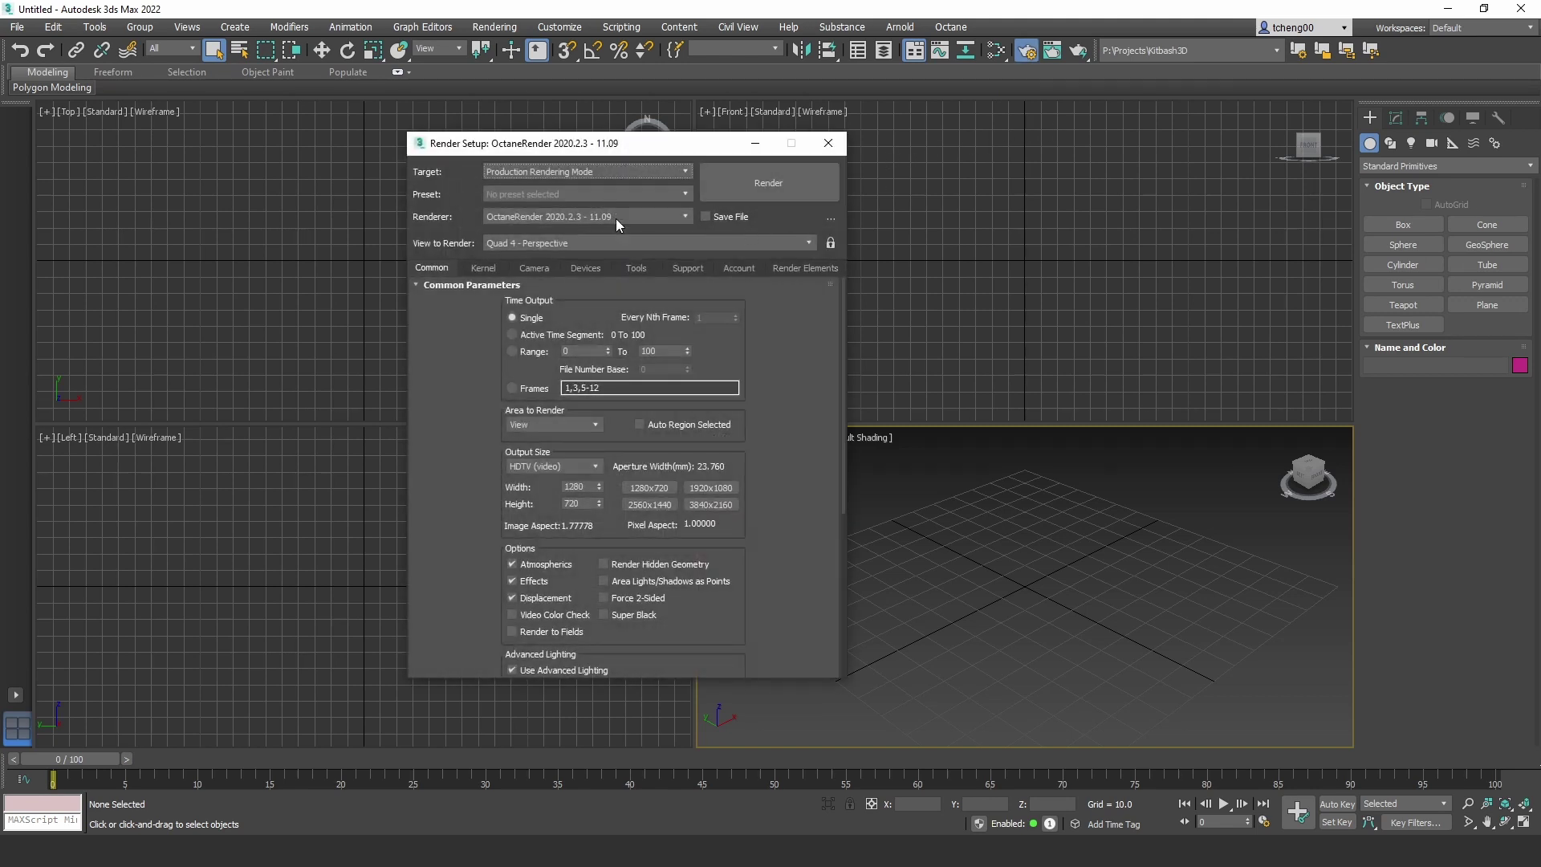
{"action": "left_click", "coordinate": [615, 217]}
{"action": "left_click", "coordinate": [556, 305]}
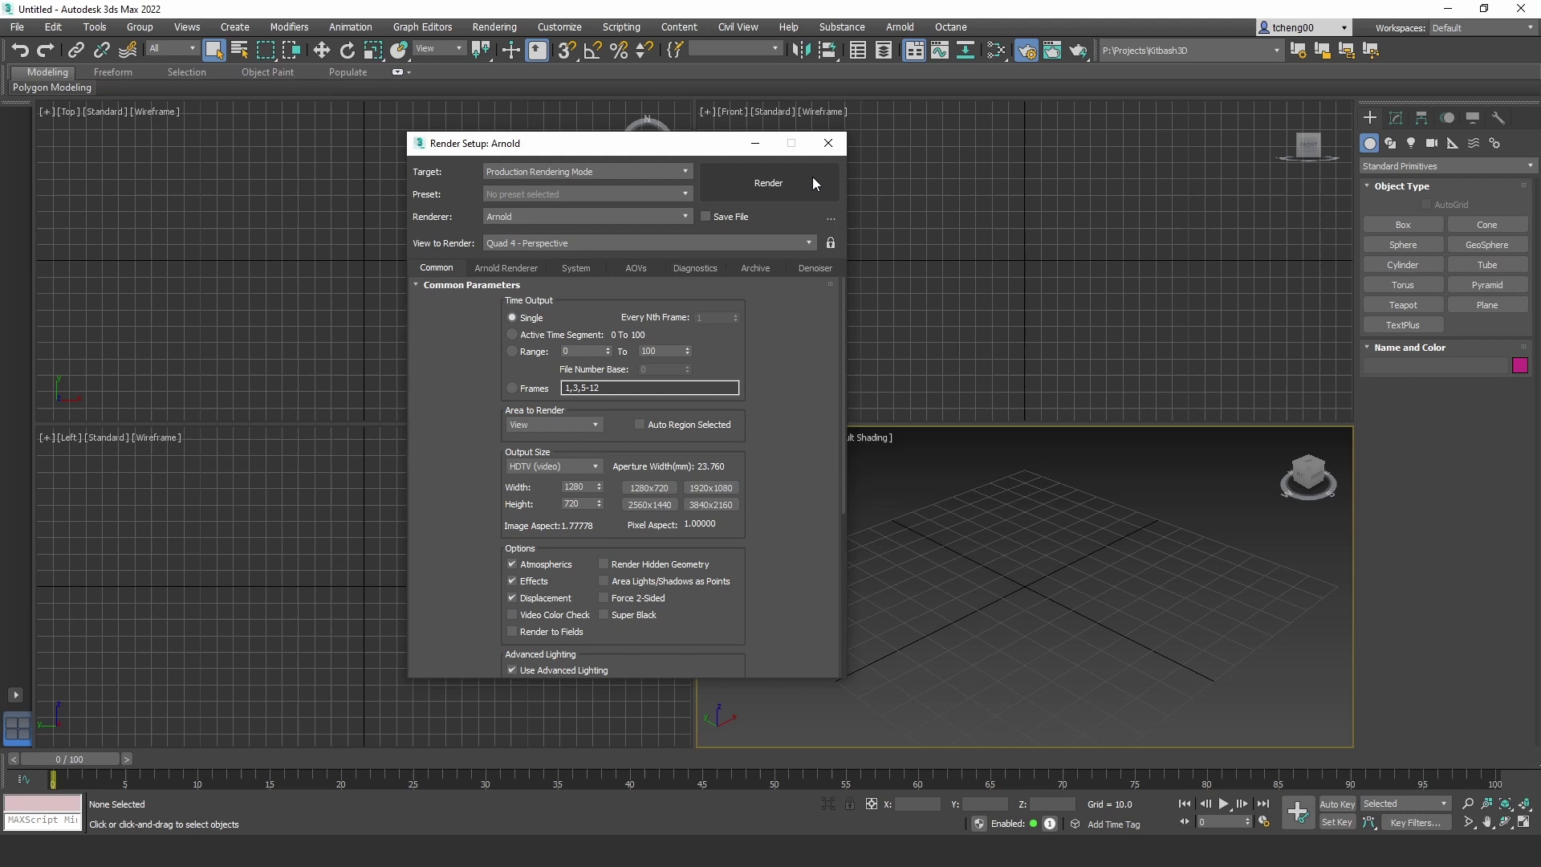
{"action": "left_click", "coordinate": [828, 143]}
{"action": "left_click", "coordinate": [953, 28]}
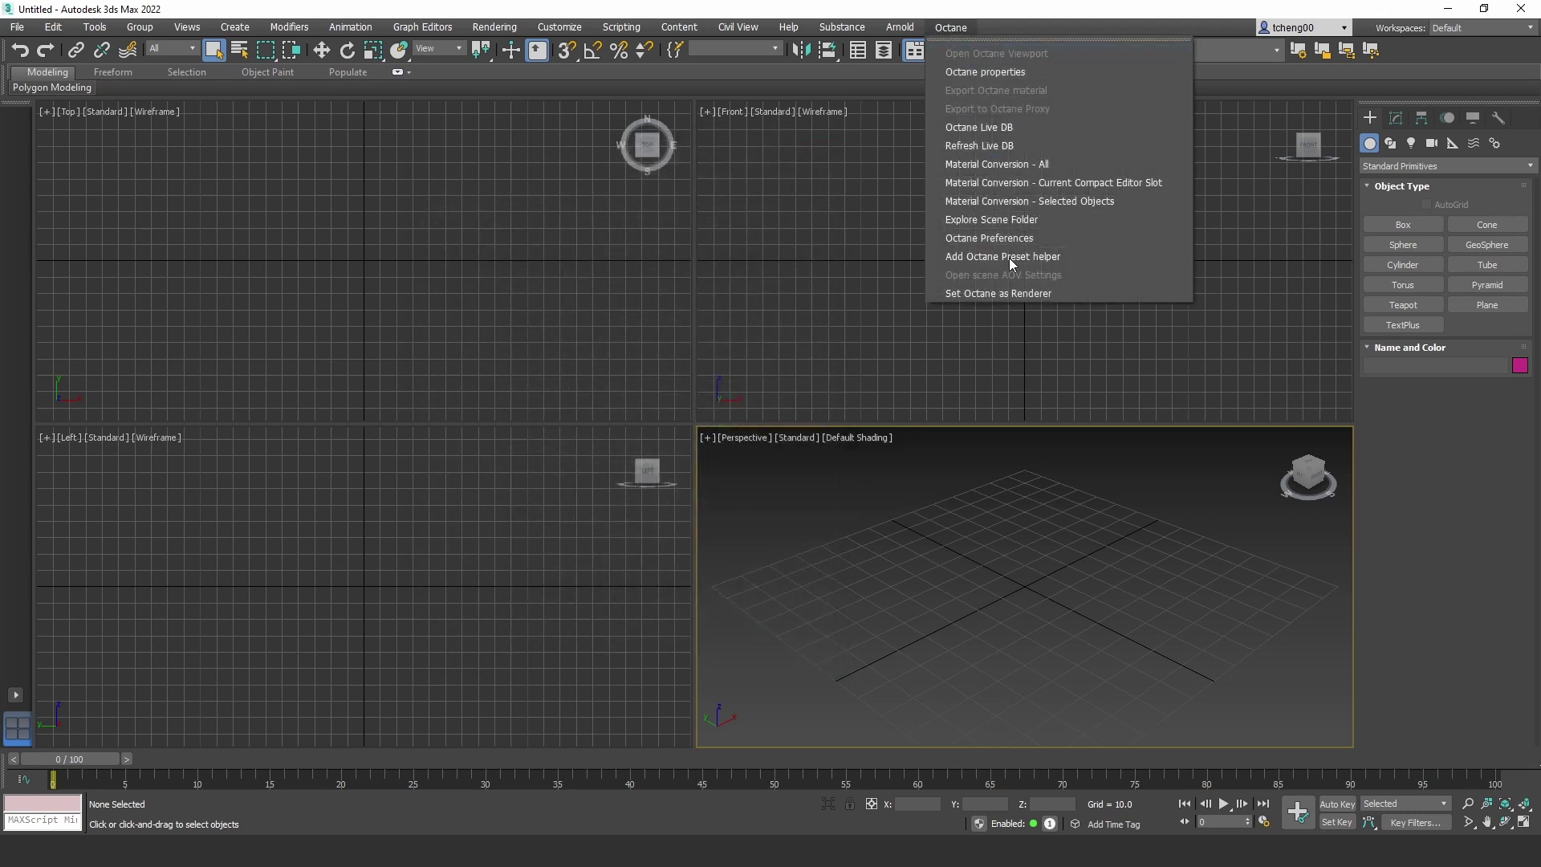
{"action": "left_click", "coordinate": [1041, 293]}
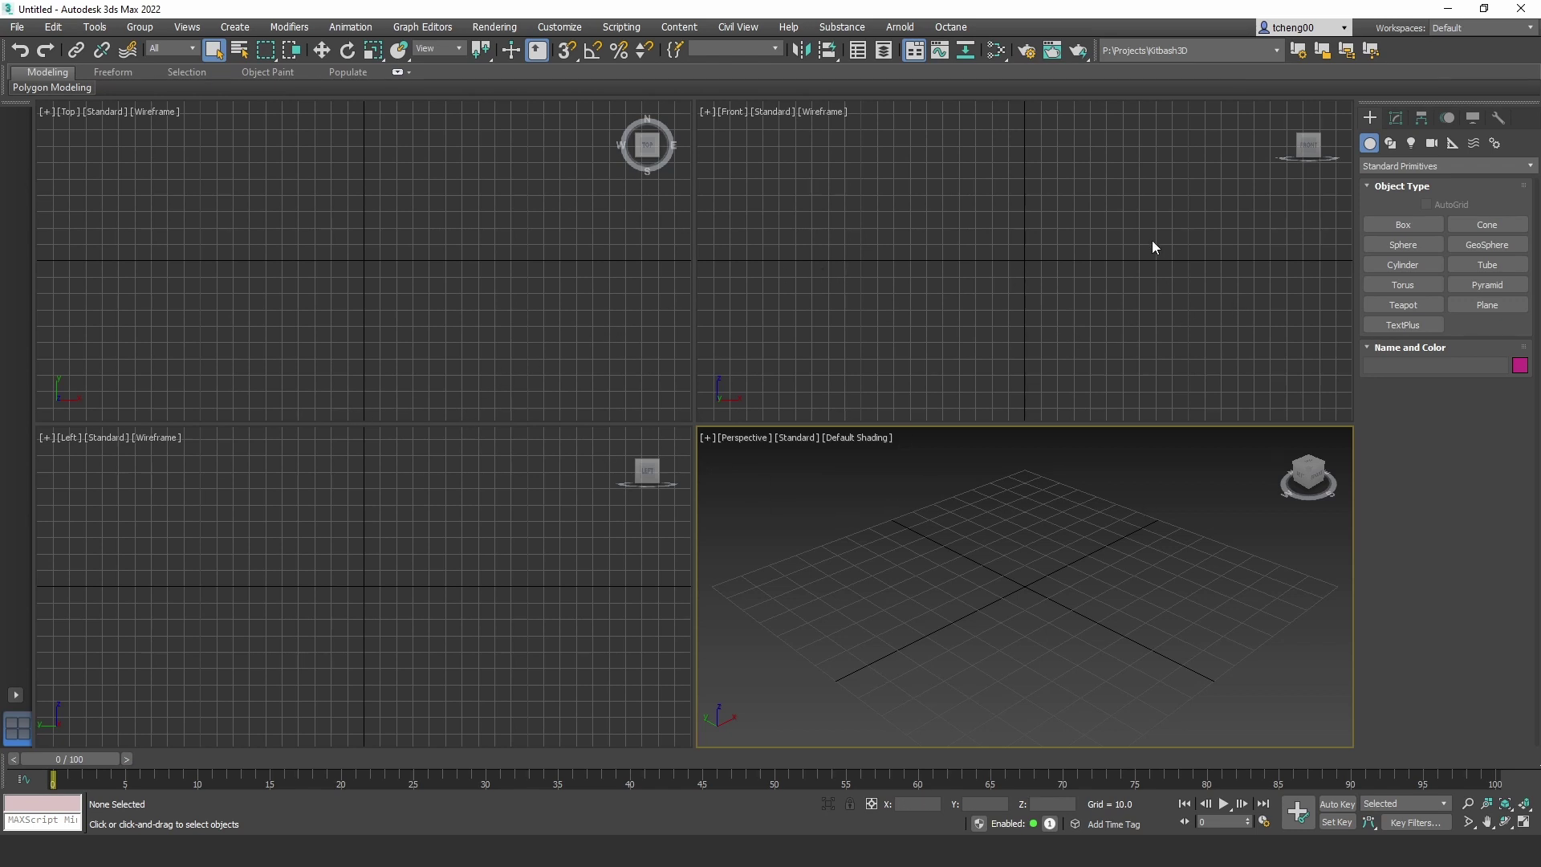
- Draw Sphere001 with radius 25.532 from the centre of the Perspective grid
{"action": "left_click", "coordinate": [1413, 244]}
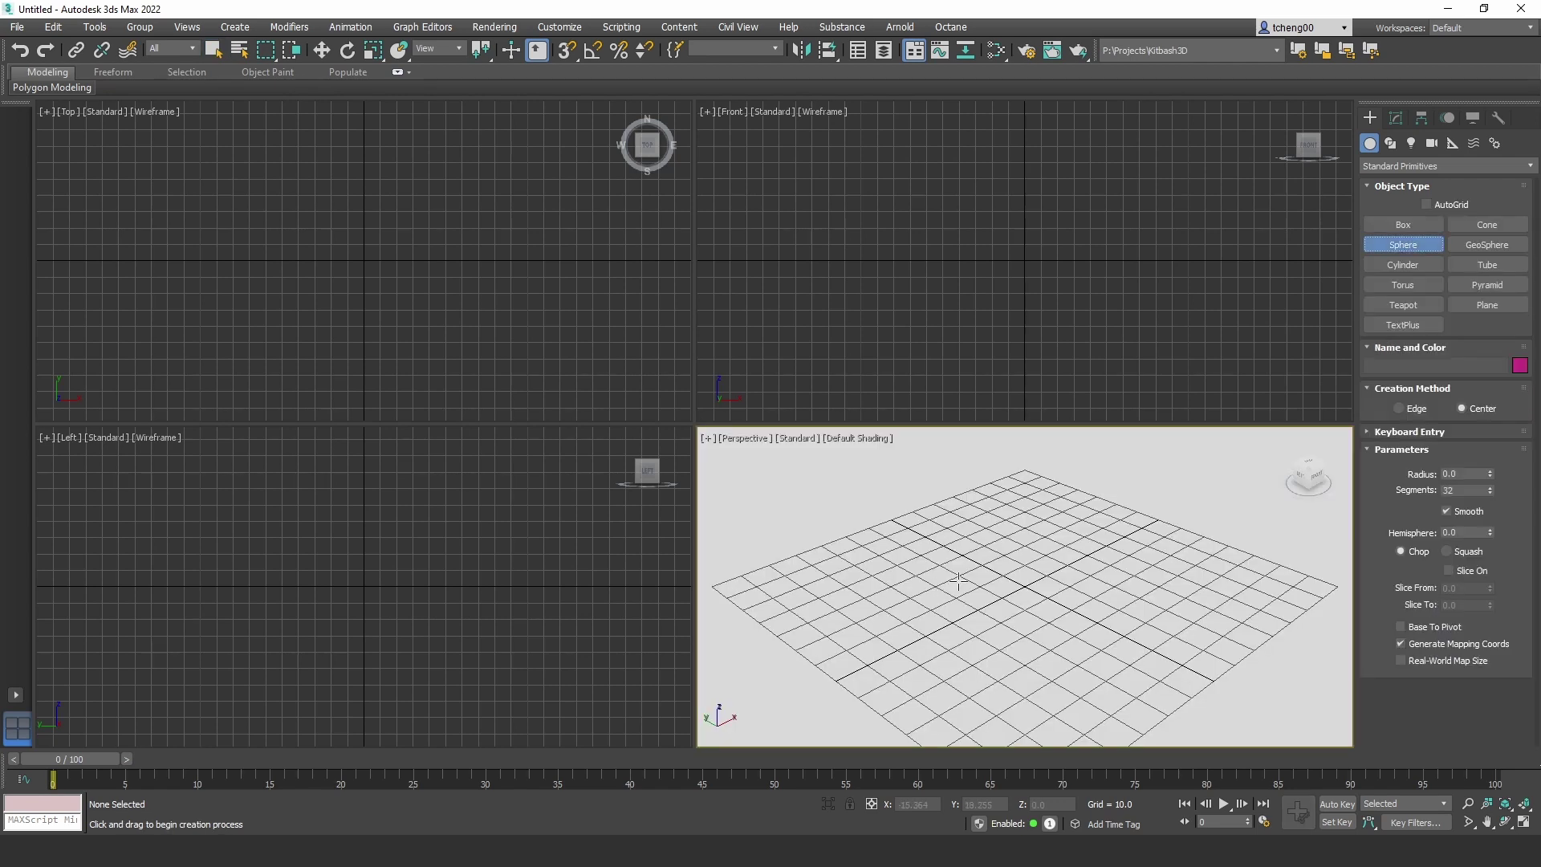
{"action": "left_click_drag", "start_coordinate": [1024, 584], "coordinate": [1087, 613]}
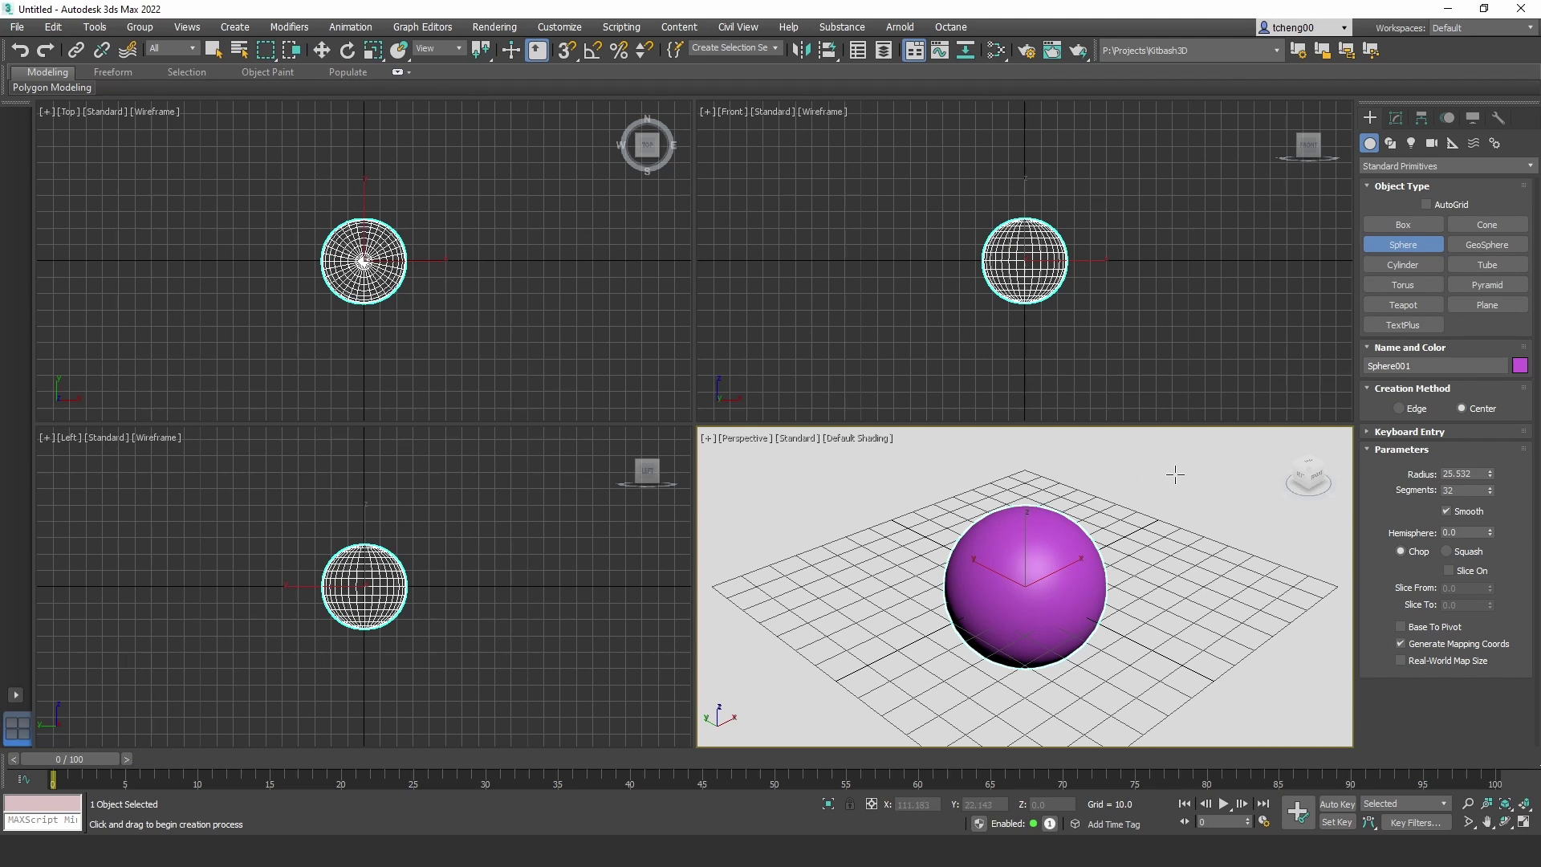
- Set the Environment background colour to RGB 179, 179, 179 and close the dialog
{"action": "key", "text": "8"}
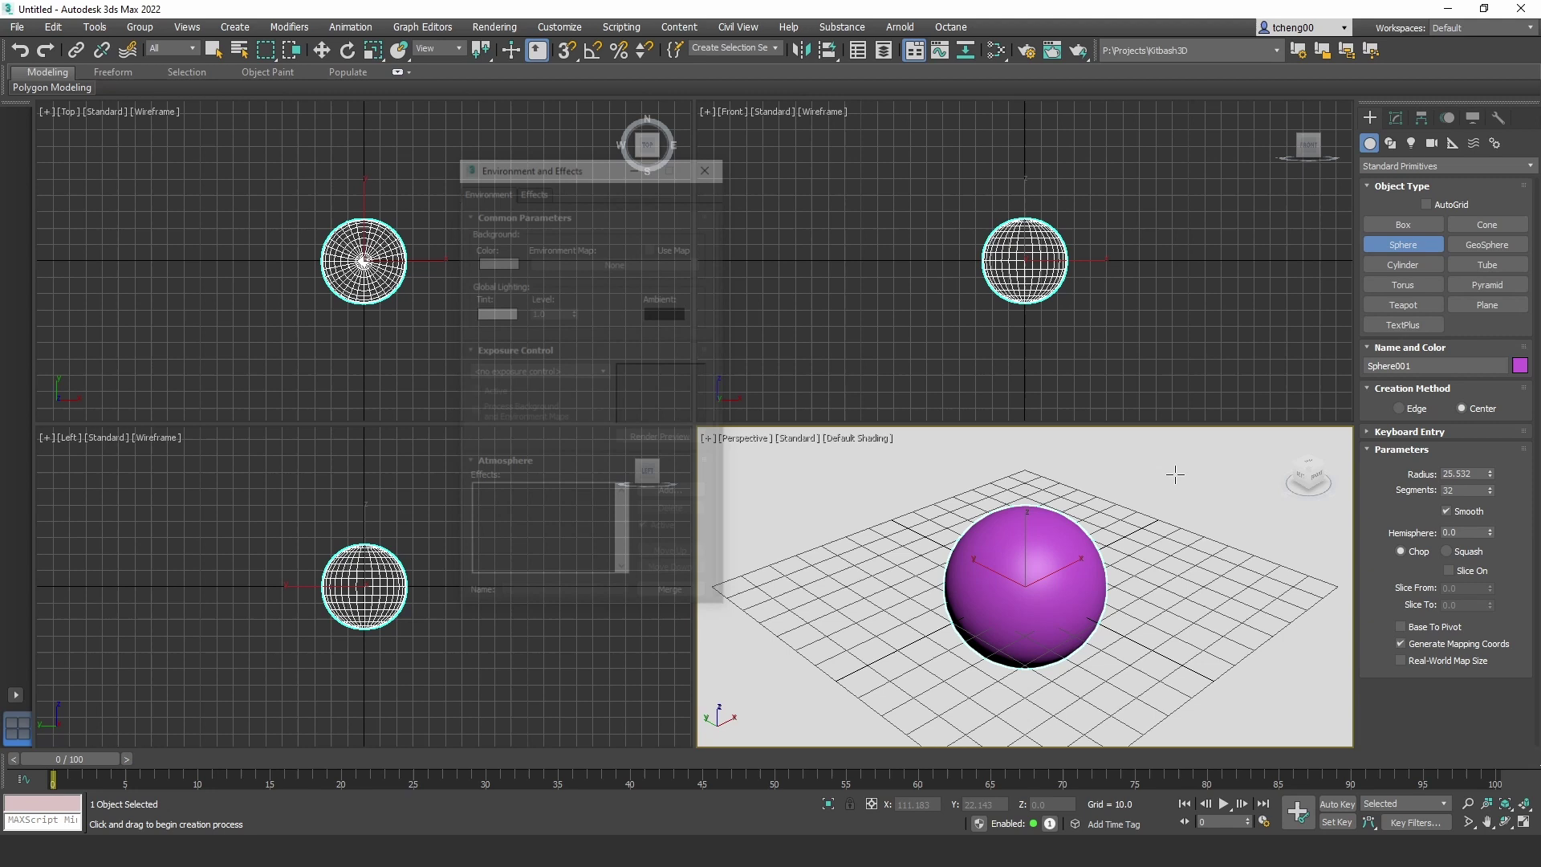
{"action": "left_click", "coordinate": [495, 261]}
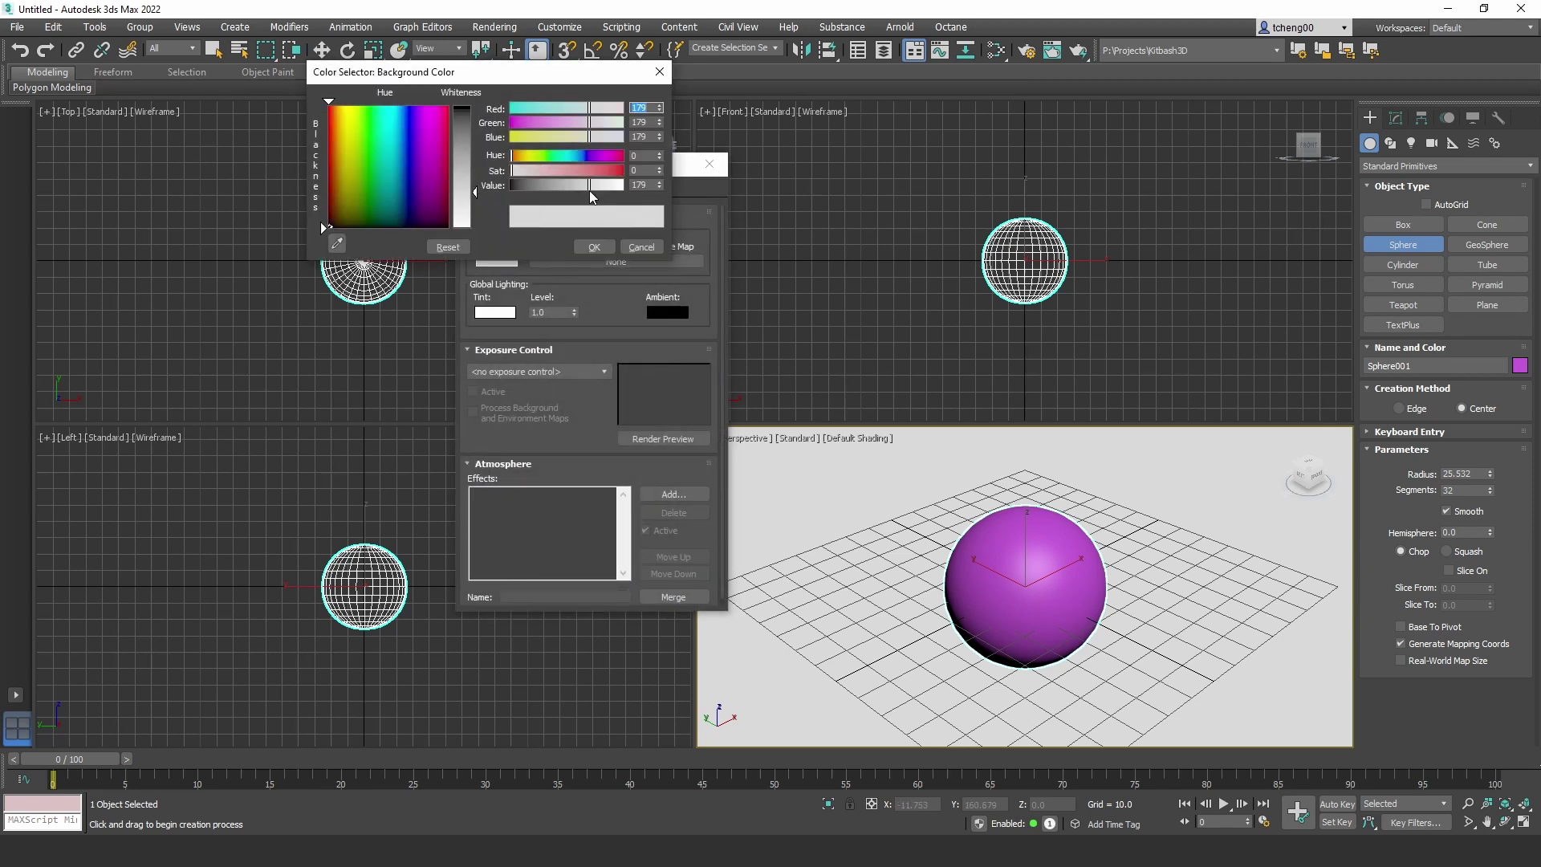
{"action": "left_click", "coordinate": [596, 247]}
{"action": "left_click", "coordinate": [709, 164]}
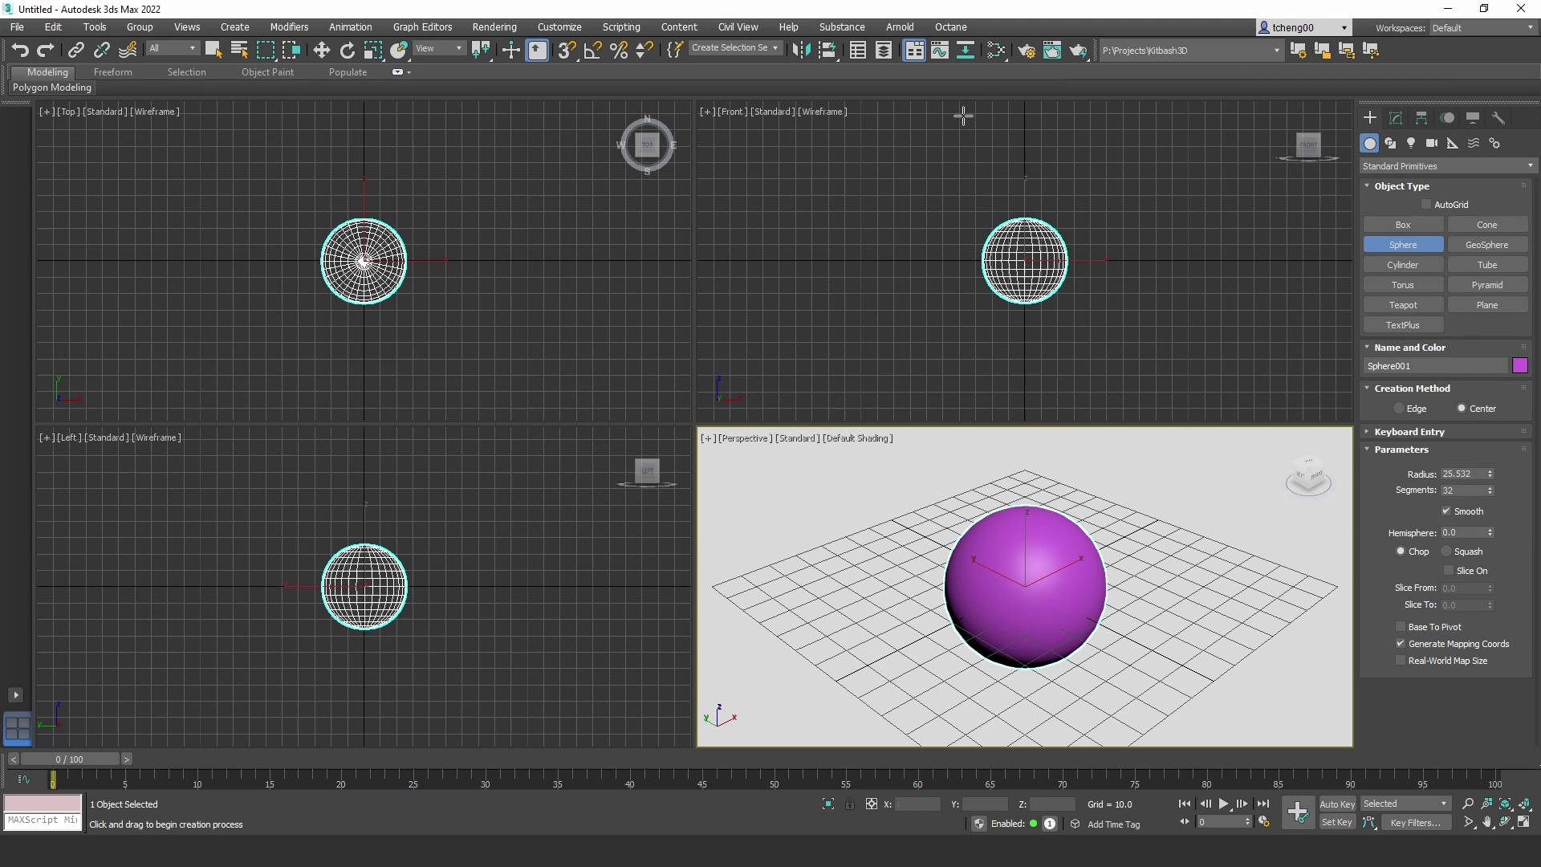
- Open the Octane Viewport, shrink and place it over the left views, and pan the Perspective view
{"action": "left_click", "coordinate": [955, 29]}
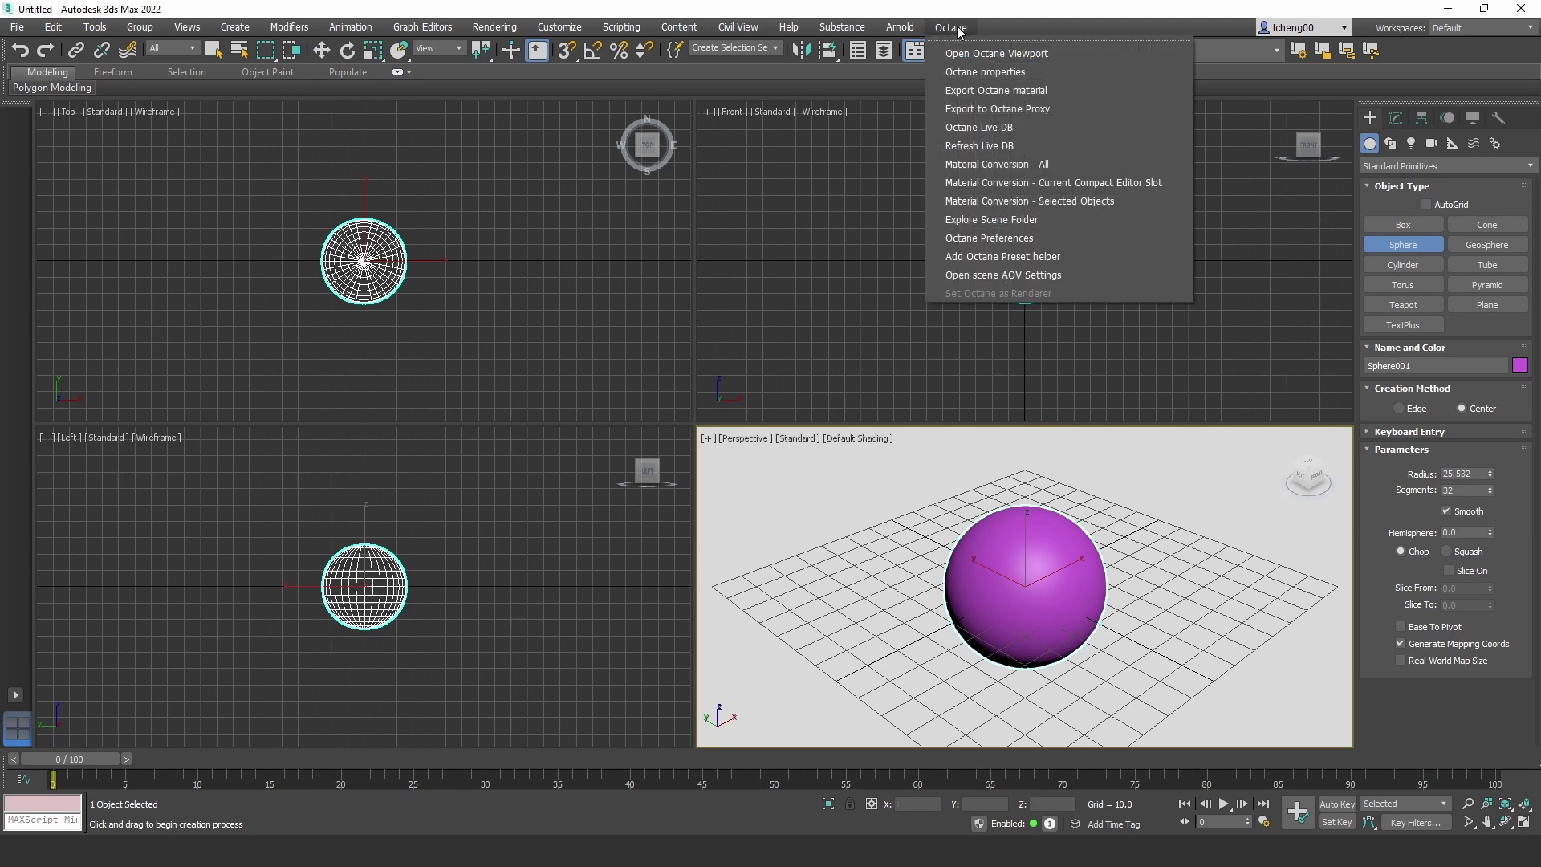
{"action": "left_click", "coordinate": [1004, 55]}
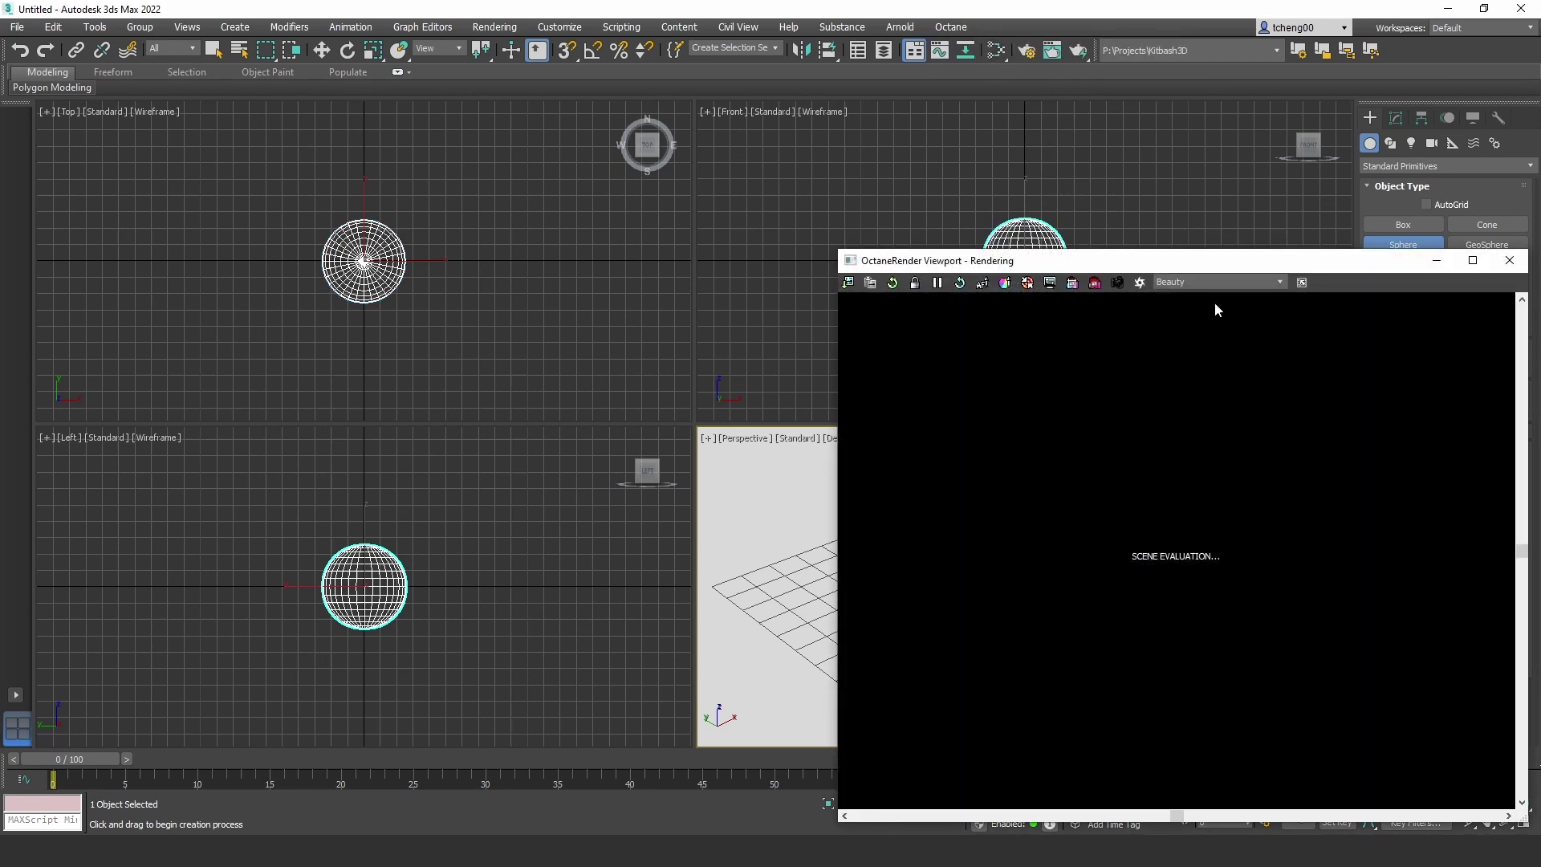
{"action": "left_click_drag", "start_coordinate": [1220, 265], "coordinate": [413, 115]}
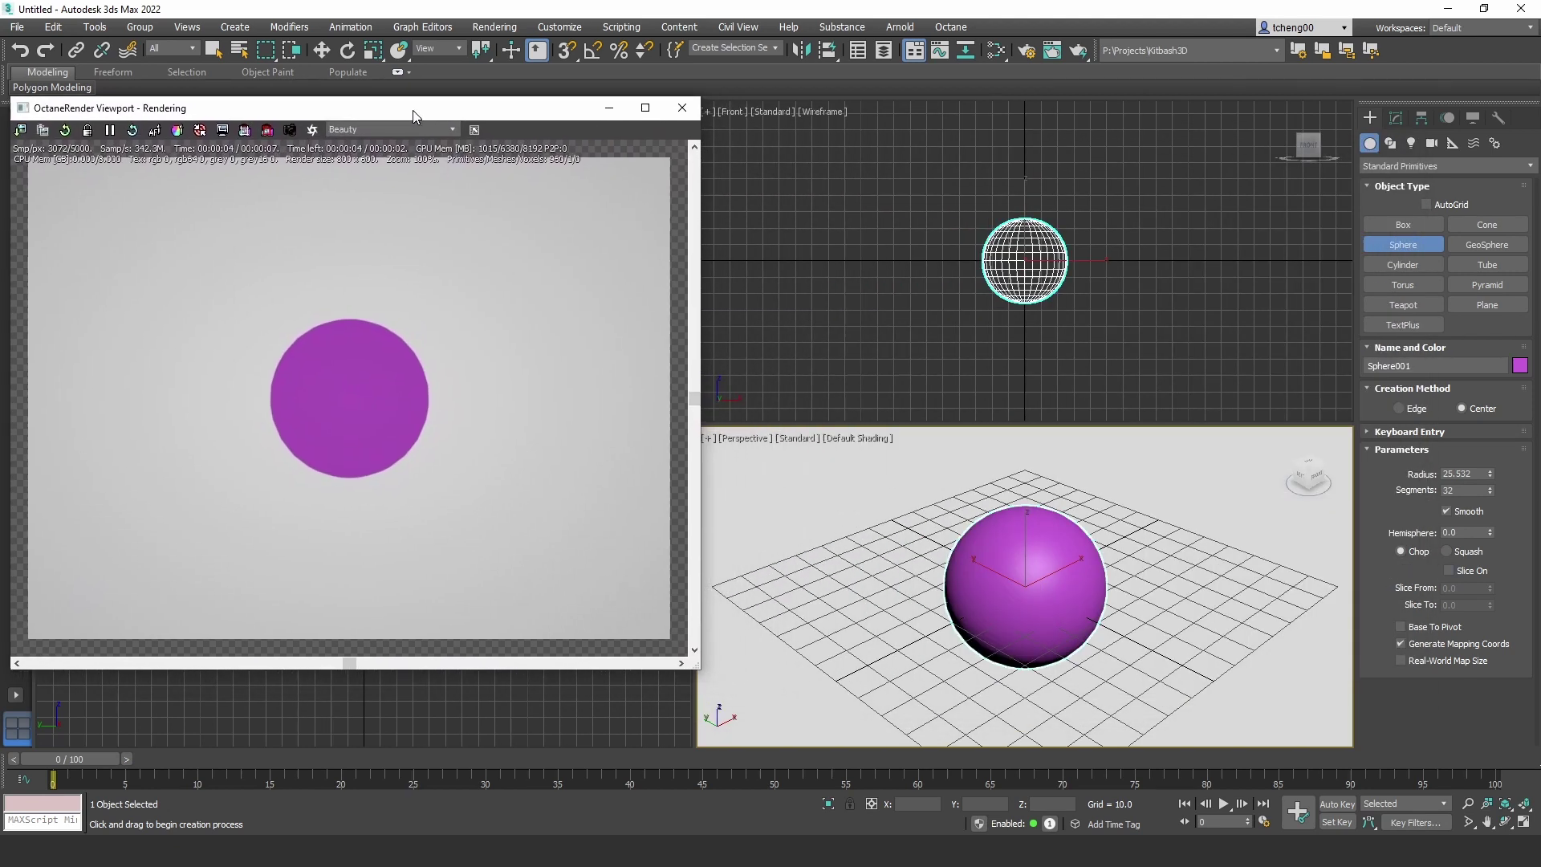
{"action": "left_click_drag", "start_coordinate": [697, 672], "coordinate": [630, 513]}
{"action": "left_click_drag", "start_coordinate": [494, 115], "coordinate": [509, 294]}
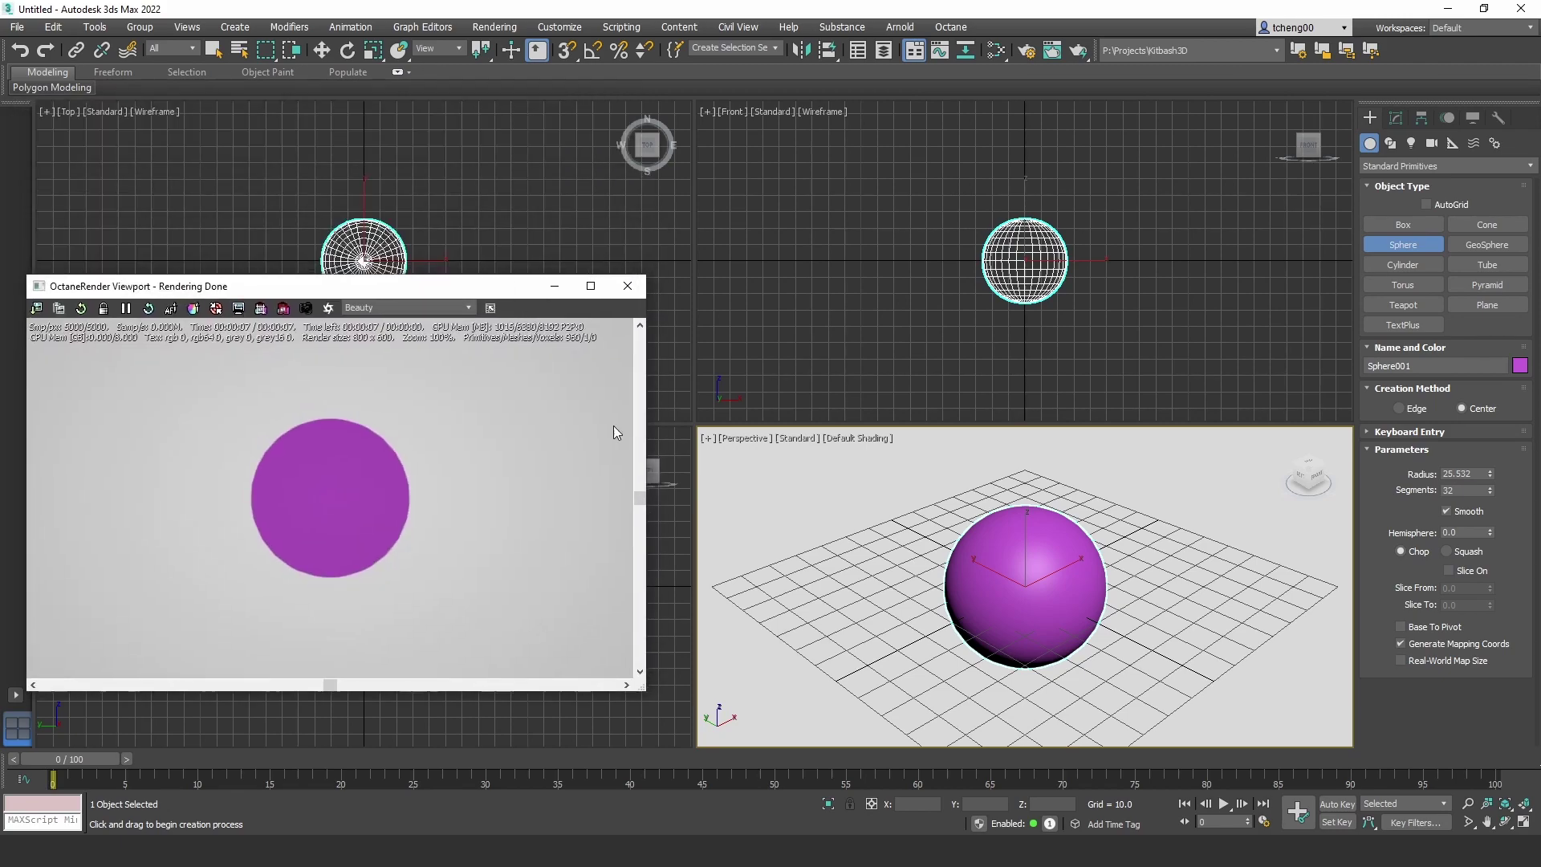
{"action": "middle_click_drag", "start_coordinate": [1003, 587], "coordinate": [1061, 572]}
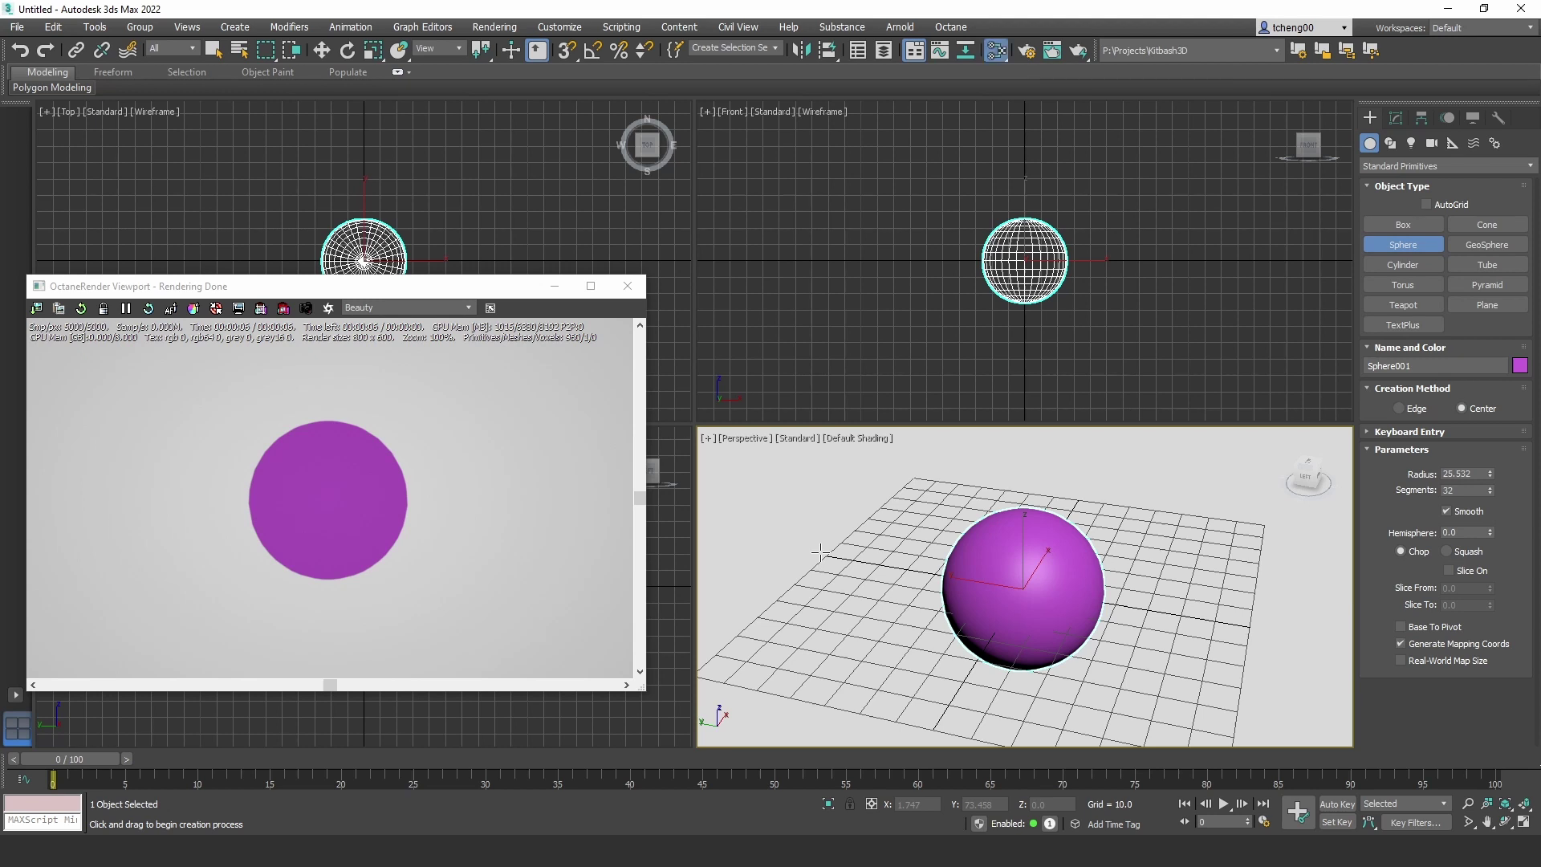
- Open the Slate Material Editor with M and expand the Octane materials category in the browser
{"action": "key", "text": "m"}
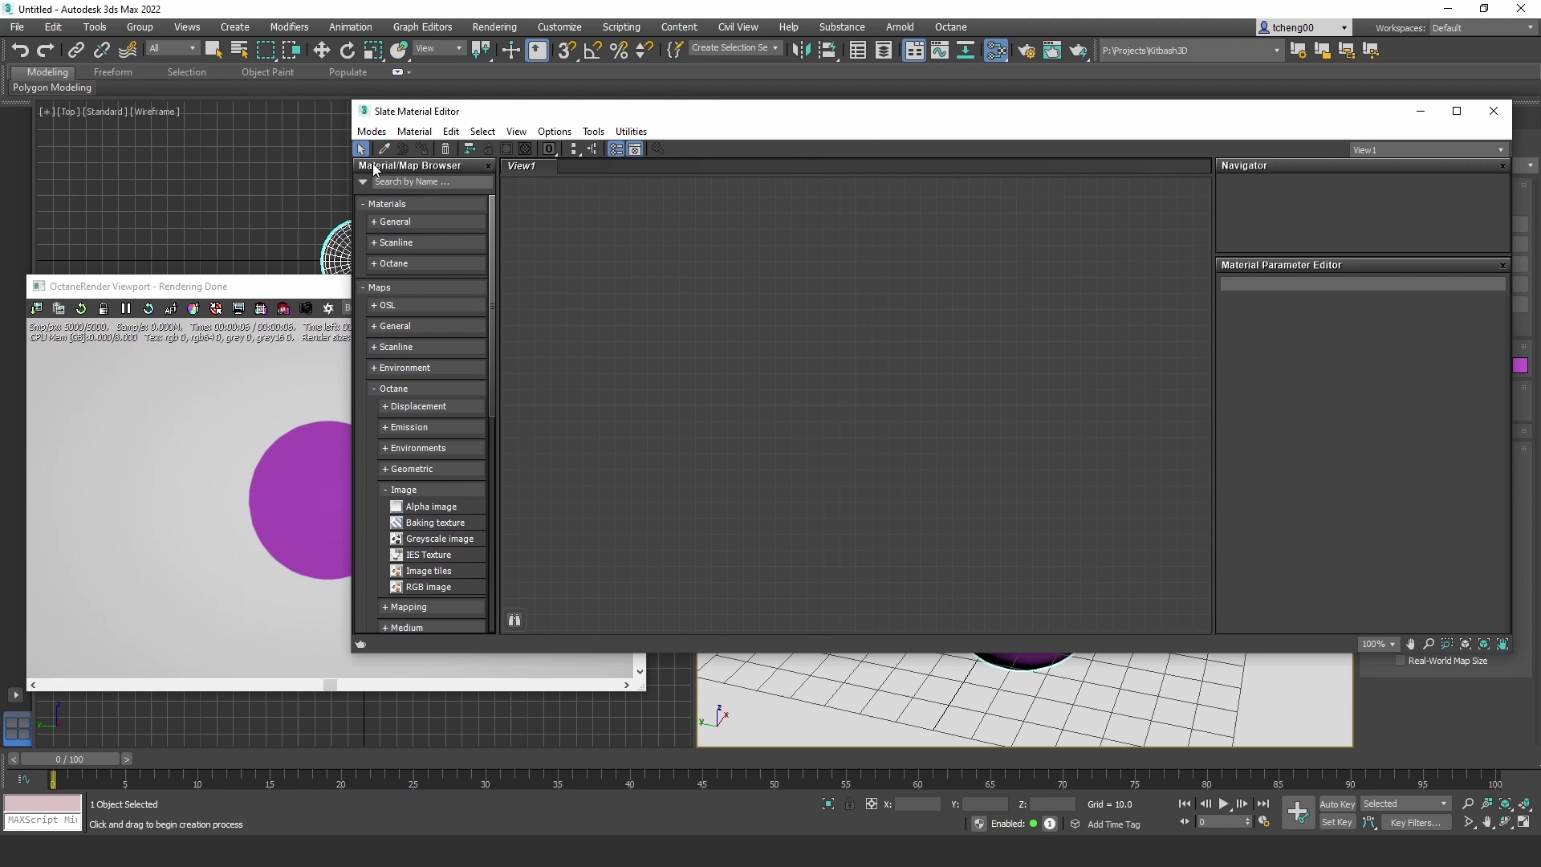
{"action": "left_click_drag", "start_coordinate": [355, 190], "coordinate": [601, 190]}
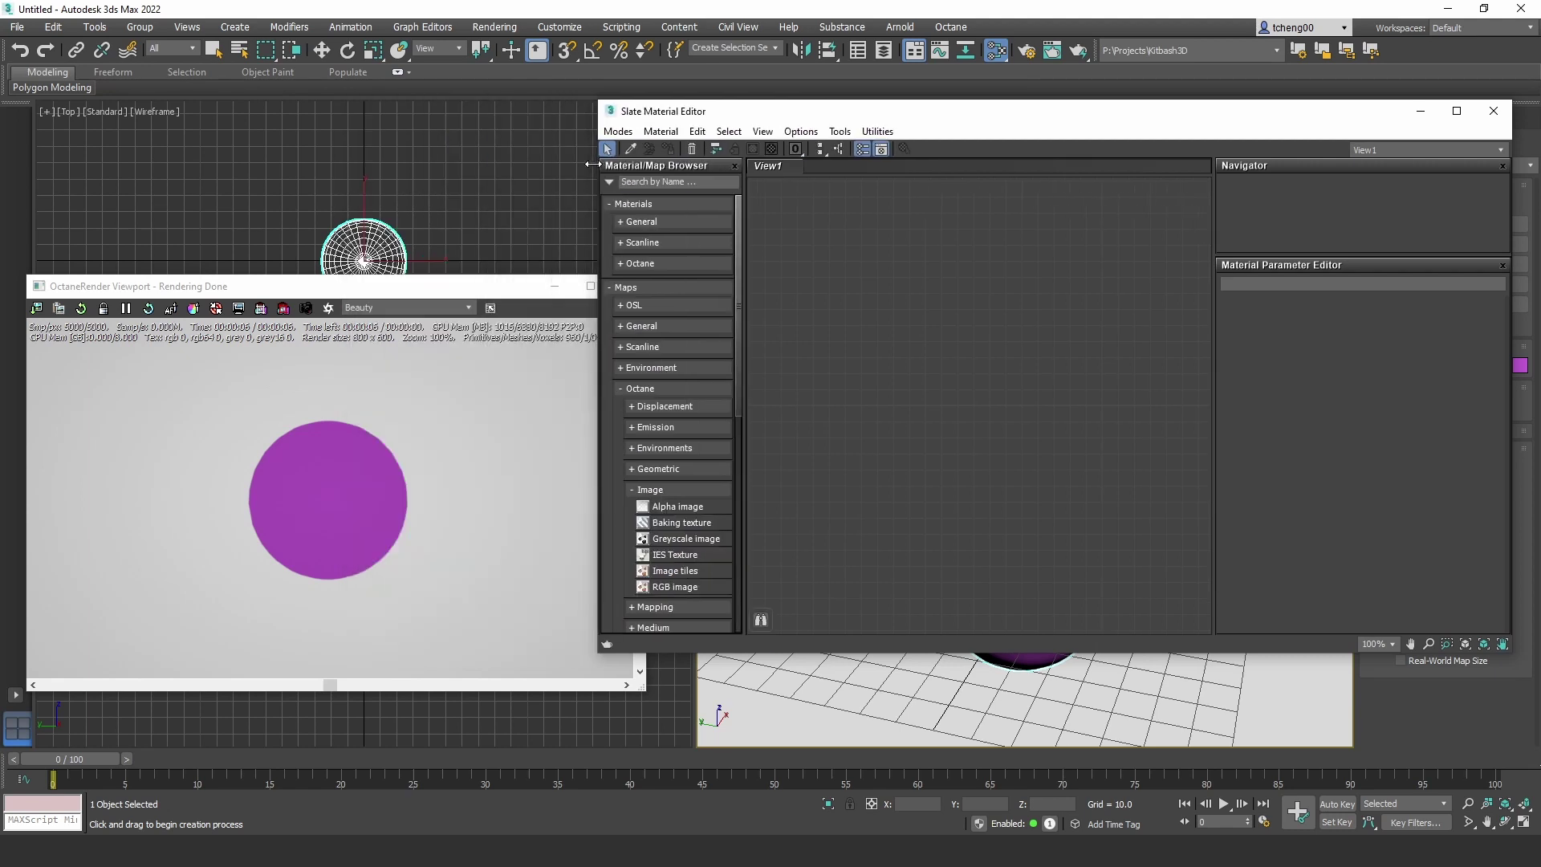
{"action": "left_click_drag", "start_coordinate": [736, 263], "coordinate": [721, 290]}
{"action": "left_click", "coordinate": [634, 263]}
{"action": "left_click", "coordinate": [668, 281]}
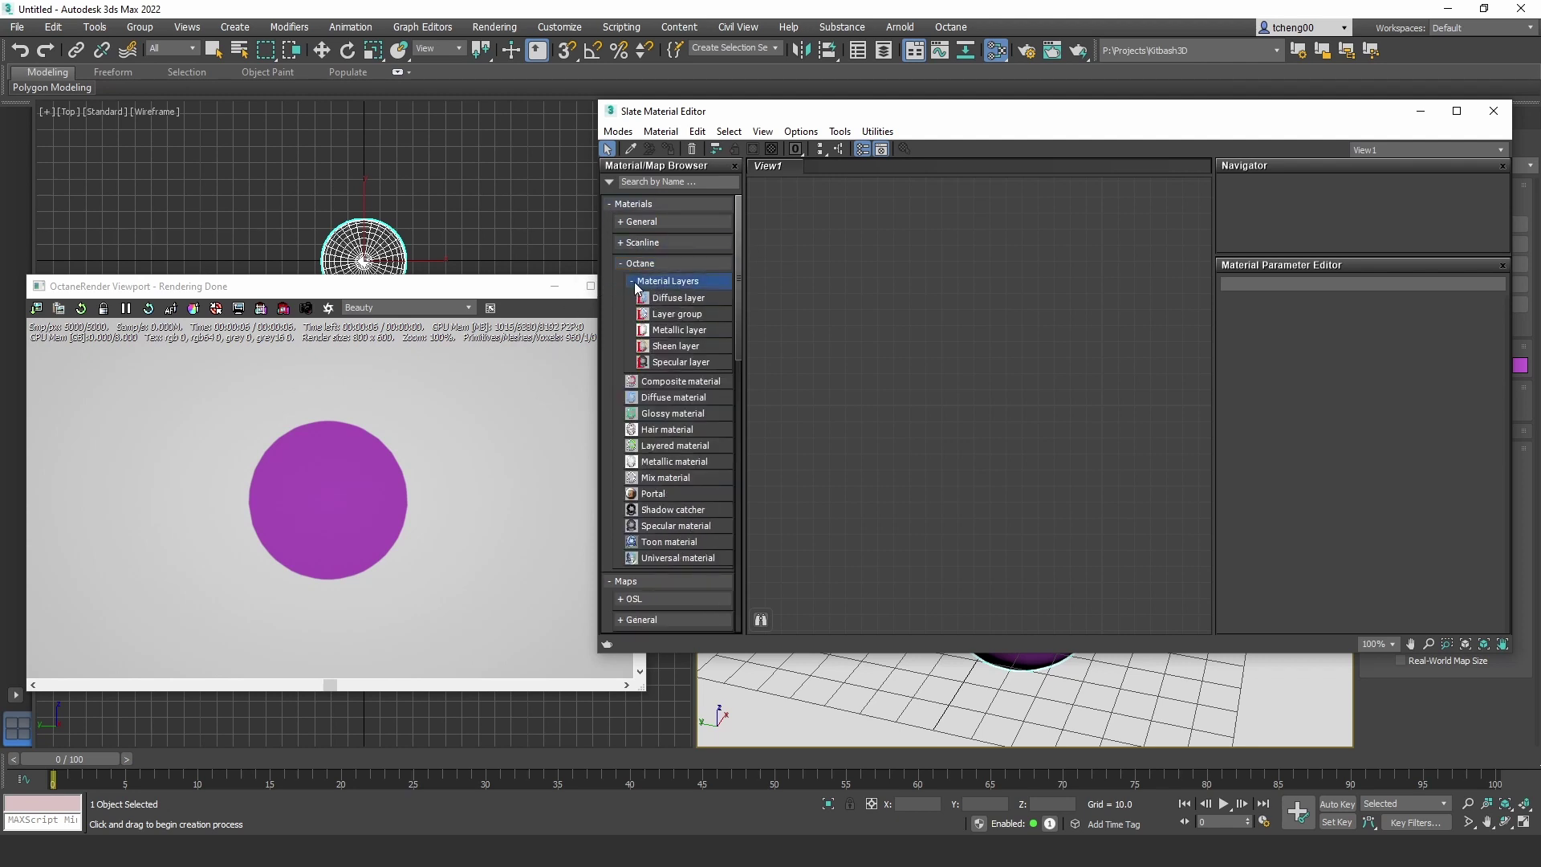
{"action": "left_click", "coordinate": [632, 281]}
- Add an Octane Universal material node, Material #25, to View1 and arrange it
{"action": "left_click", "coordinate": [666, 478]}
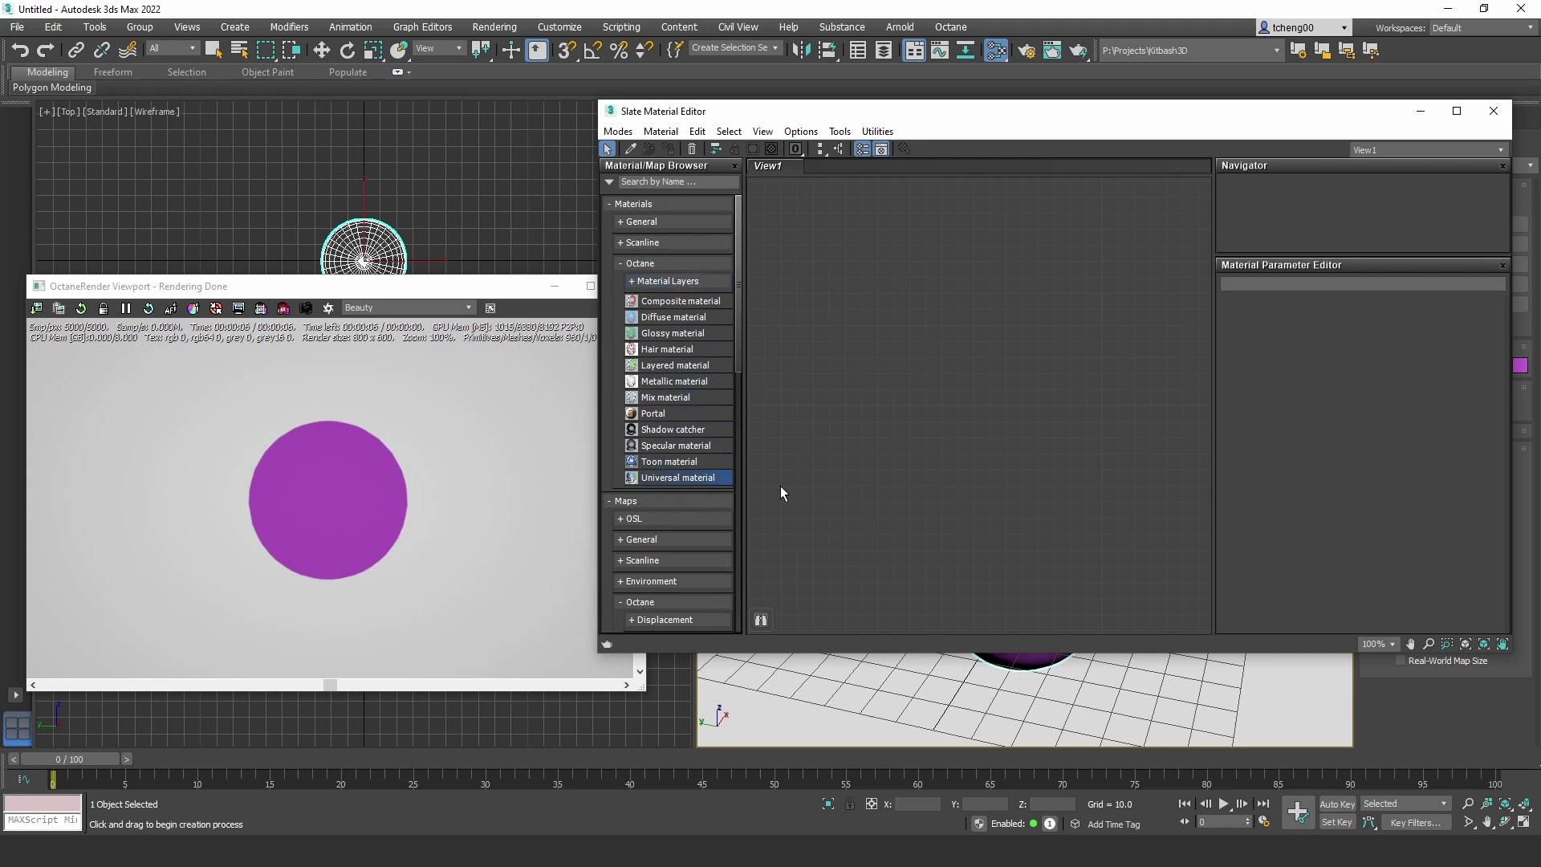
{"action": "double_click", "coordinate": [659, 480]}
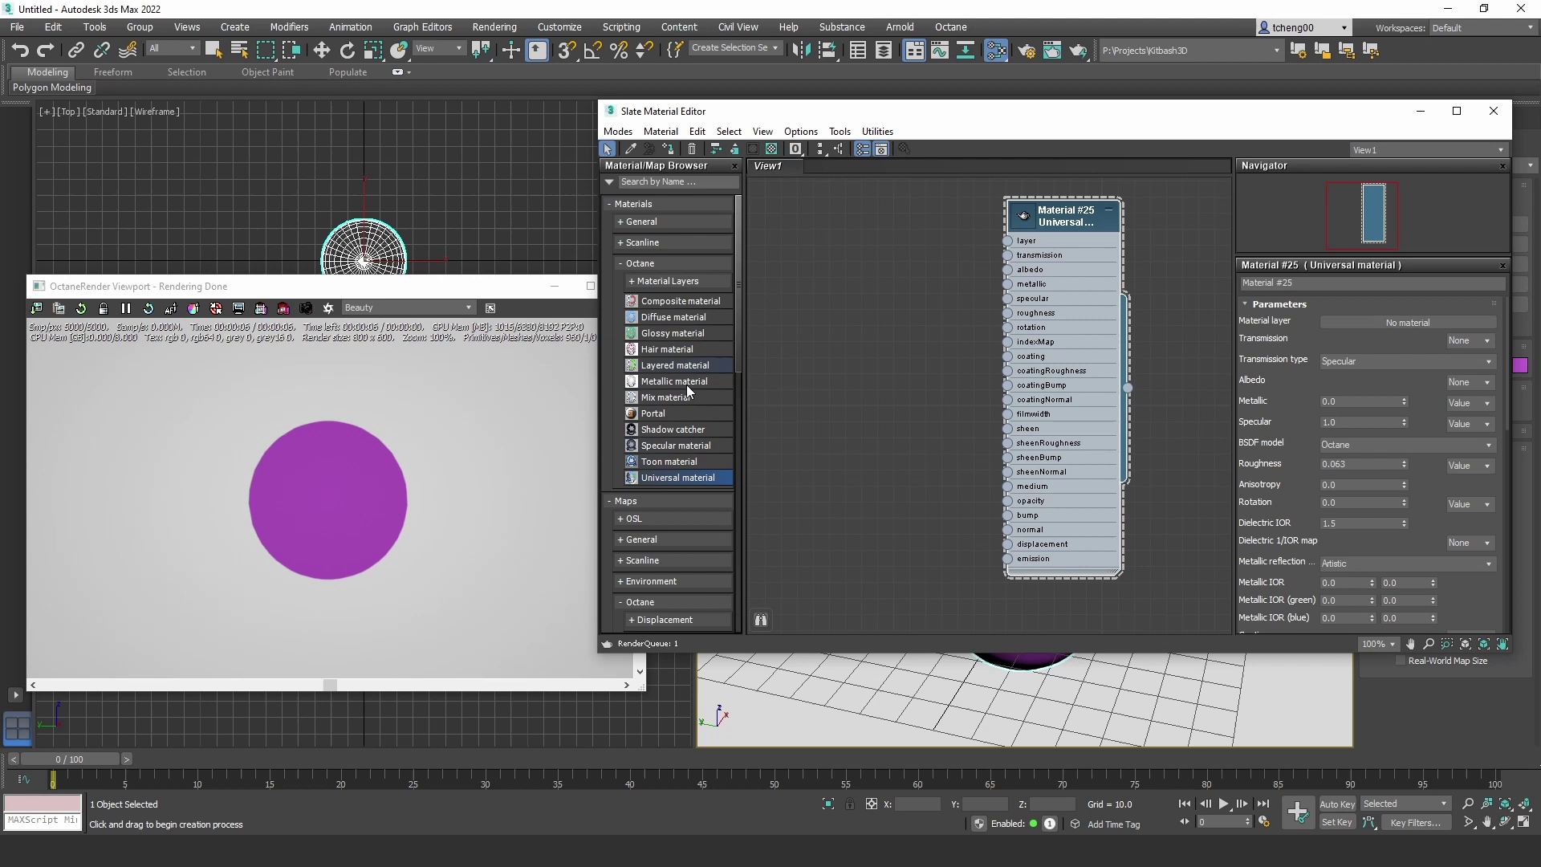
{"action": "left_click_drag", "start_coordinate": [1065, 232], "coordinate": [1113, 233]}
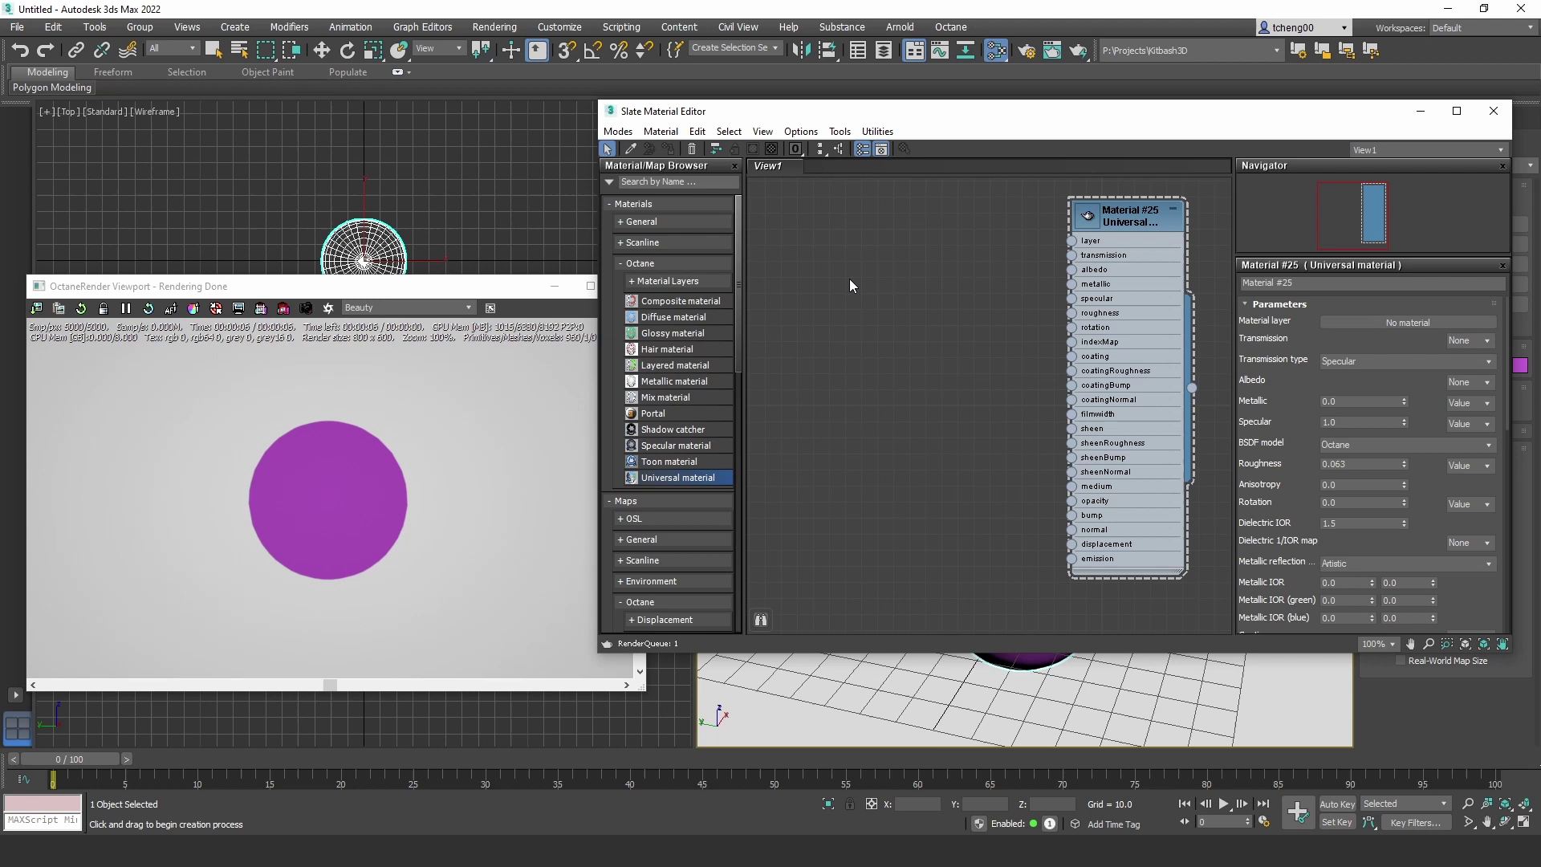
{"action": "left_click_drag", "start_coordinate": [1098, 223], "coordinate": [1066, 239]}
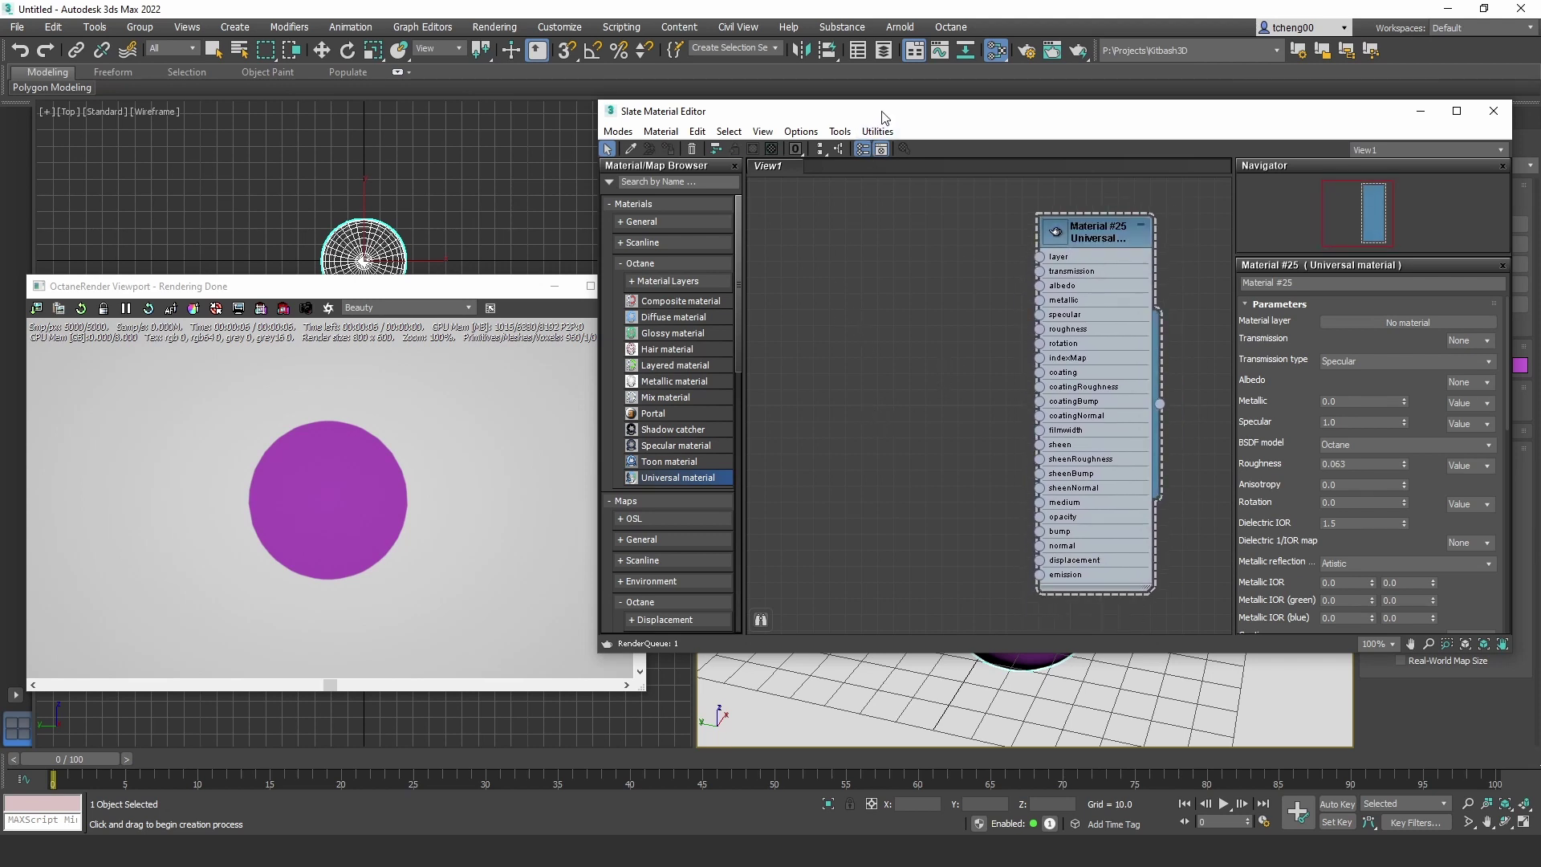
{"action": "left_click_drag", "start_coordinate": [882, 112], "coordinate": [912, 101]}
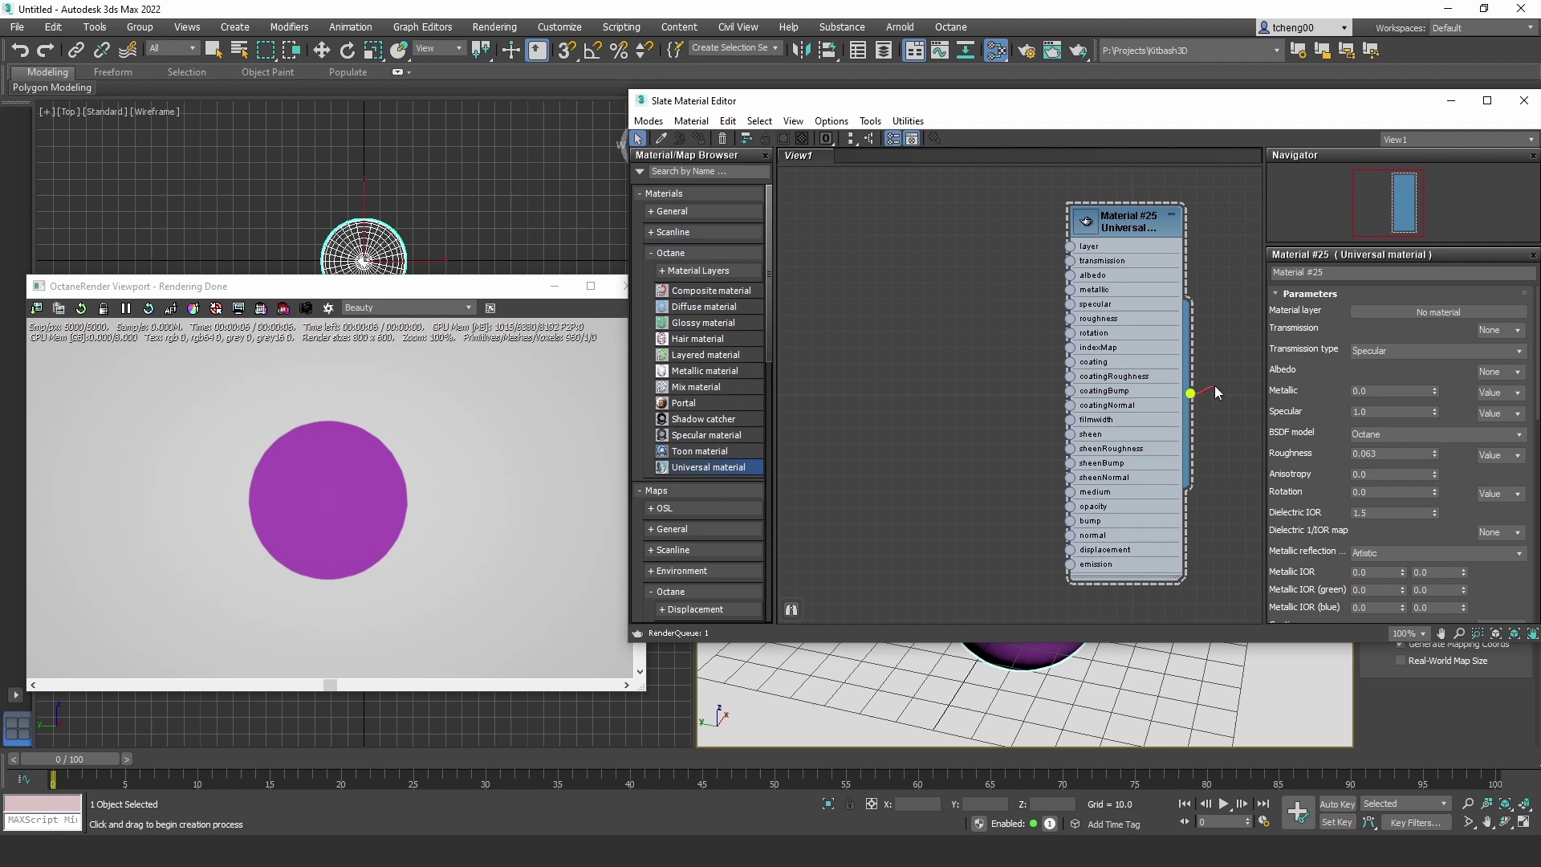
- Wire Material #25 onto the sphere so the Octane render shows a plain grey ball
{"action": "left_click_drag", "start_coordinate": [1197, 97], "coordinate": [683, 37]}
{"action": "left_click_drag", "start_coordinate": [675, 333], "coordinate": [1022, 605]}
{"action": "left_click_drag", "start_coordinate": [697, 49], "coordinate": [1187, 103]}
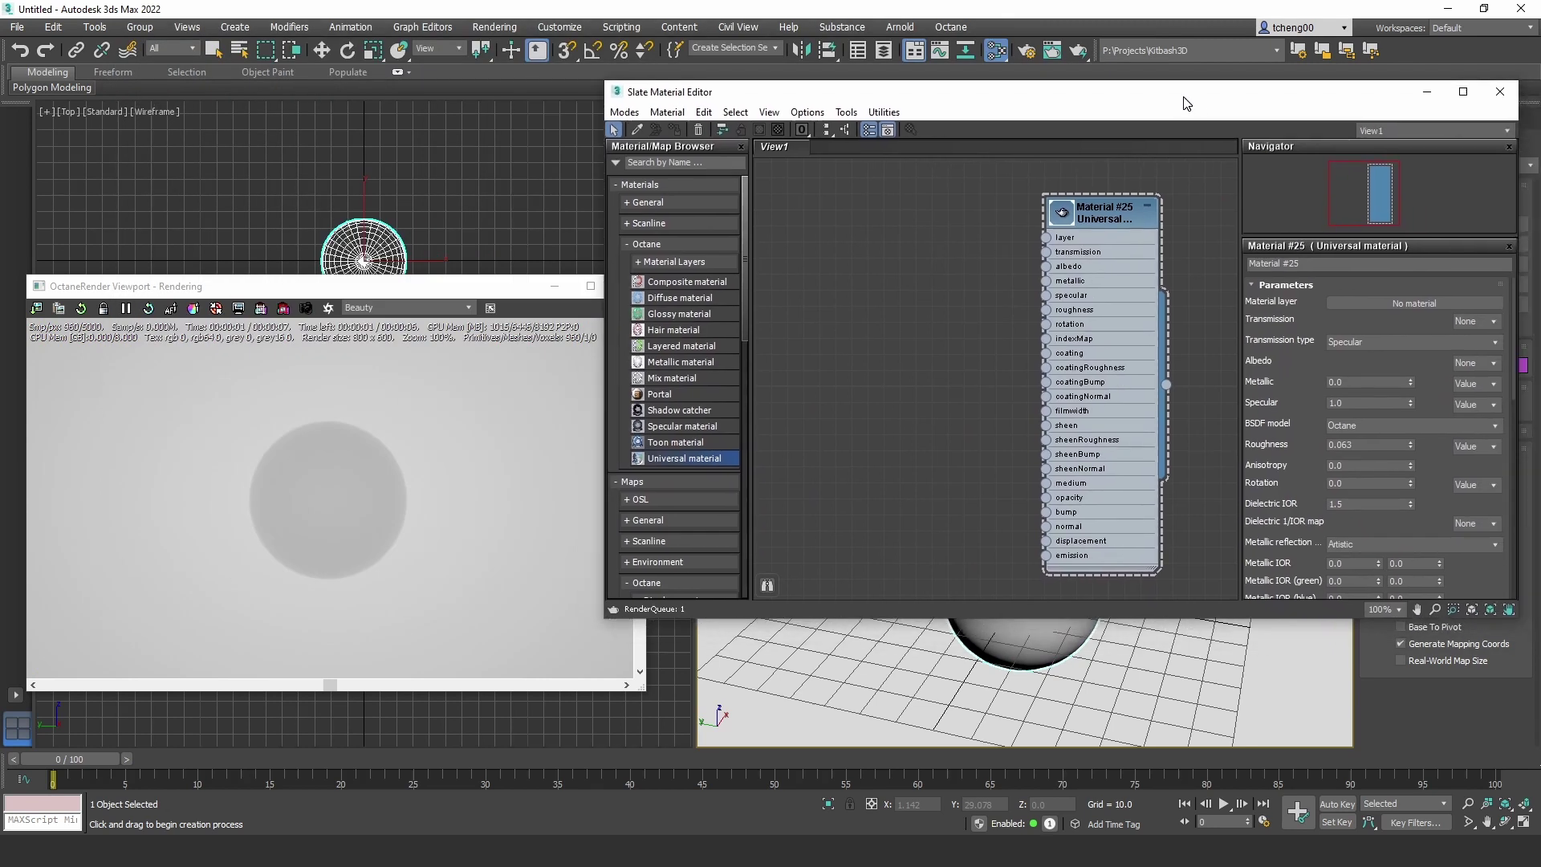
{"action": "left_click", "coordinate": [408, 571]}
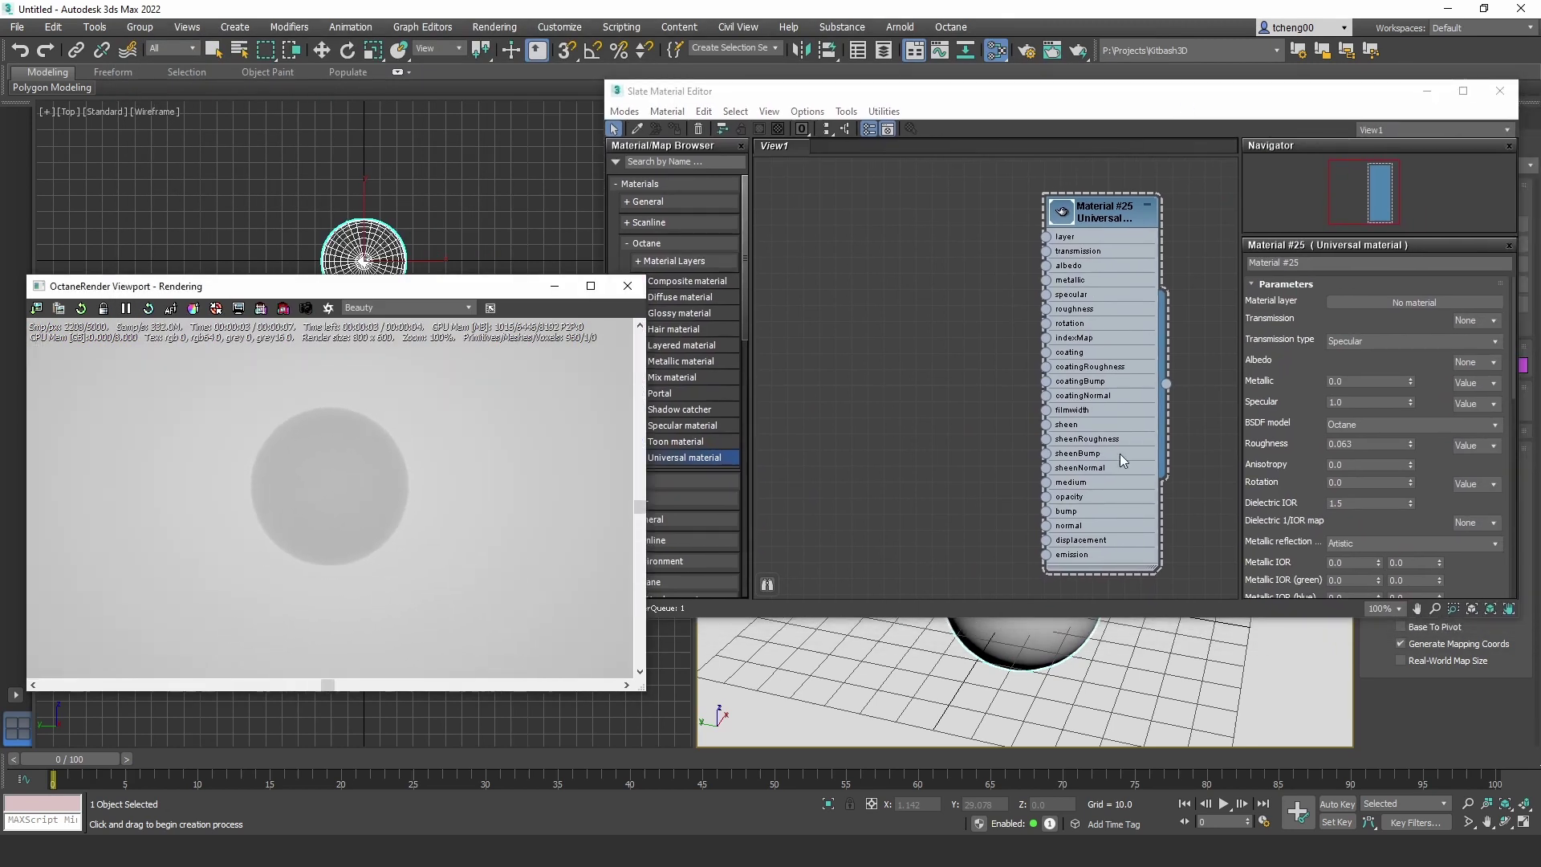
- Stretch the Slate Material Editor to full height and make it narrower
{"action": "left_click_drag", "start_coordinate": [1096, 227], "coordinate": [1080, 227]}
{"action": "scroll", "coordinate": [1368, 337], "scroll_direction": "down", "scroll_amount": 1}
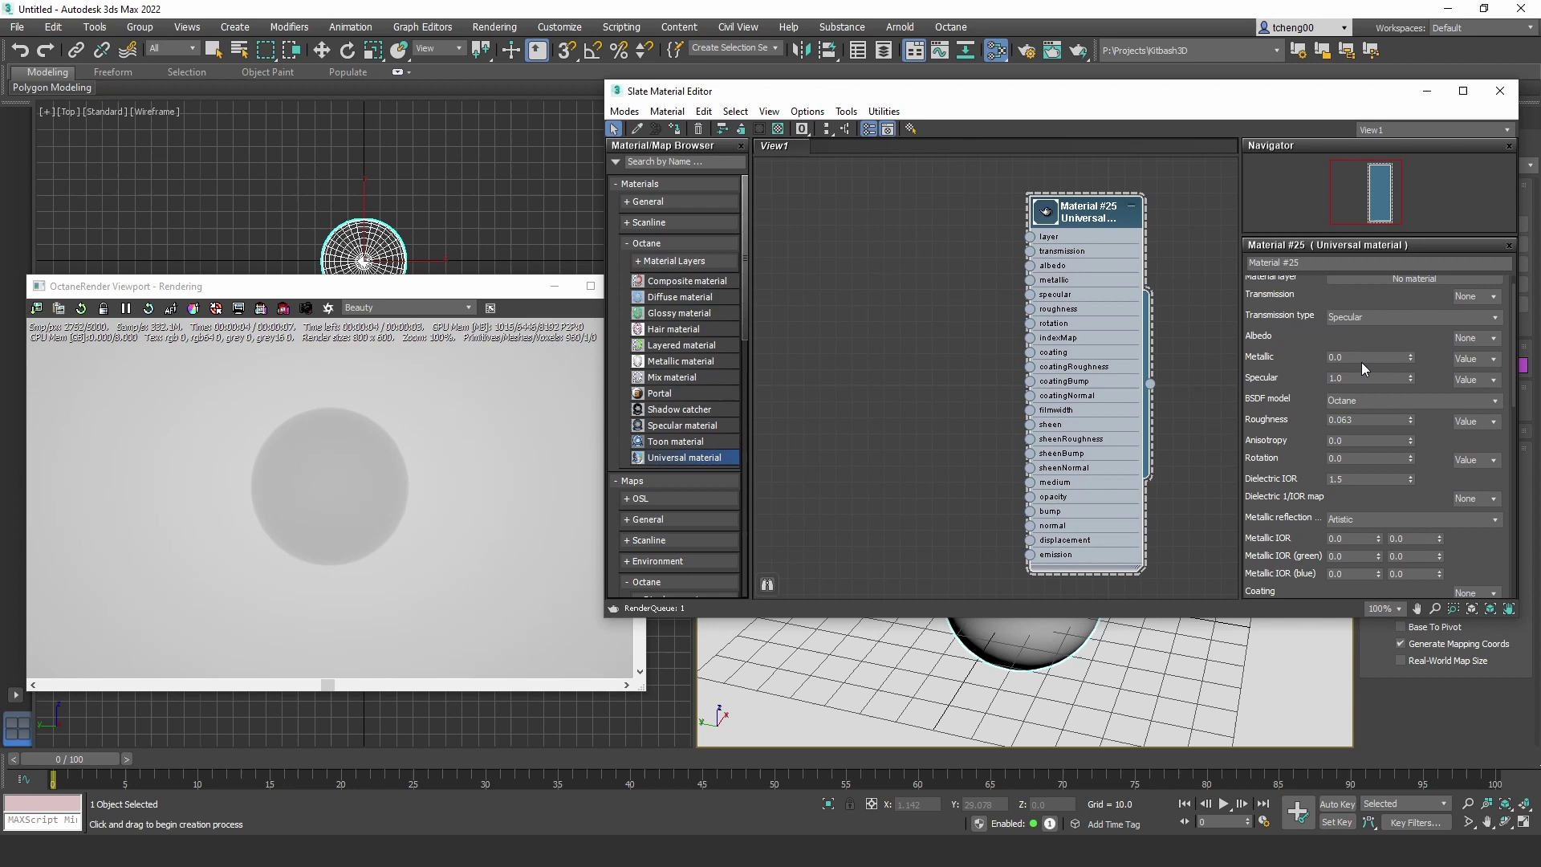
{"action": "left_click_drag", "start_coordinate": [1351, 618], "coordinate": [1351, 835]}
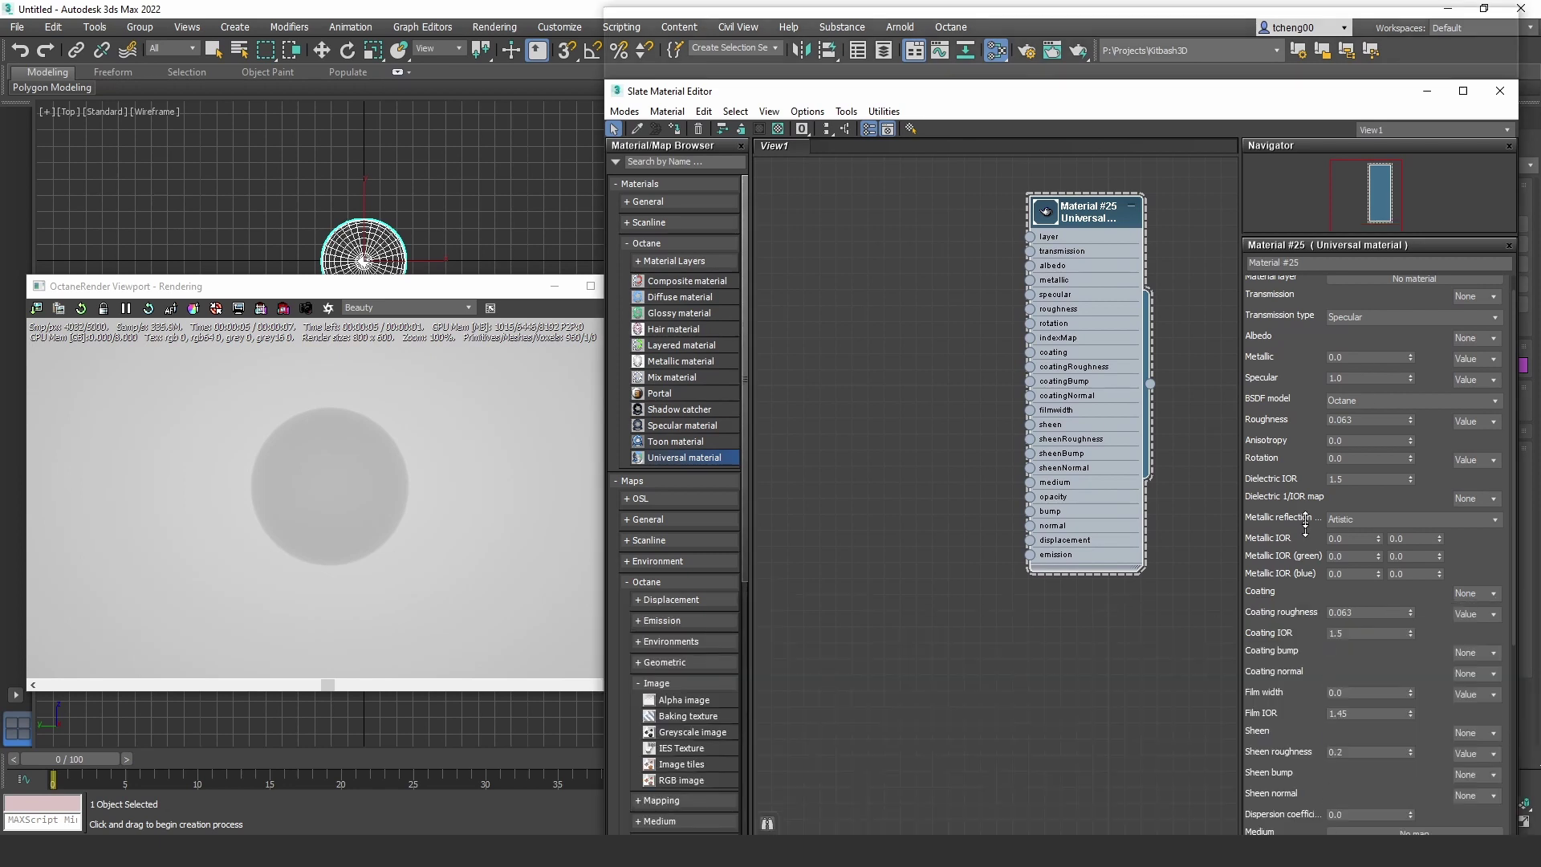
{"action": "left_click_drag", "start_coordinate": [960, 82], "coordinate": [1008, 15]}
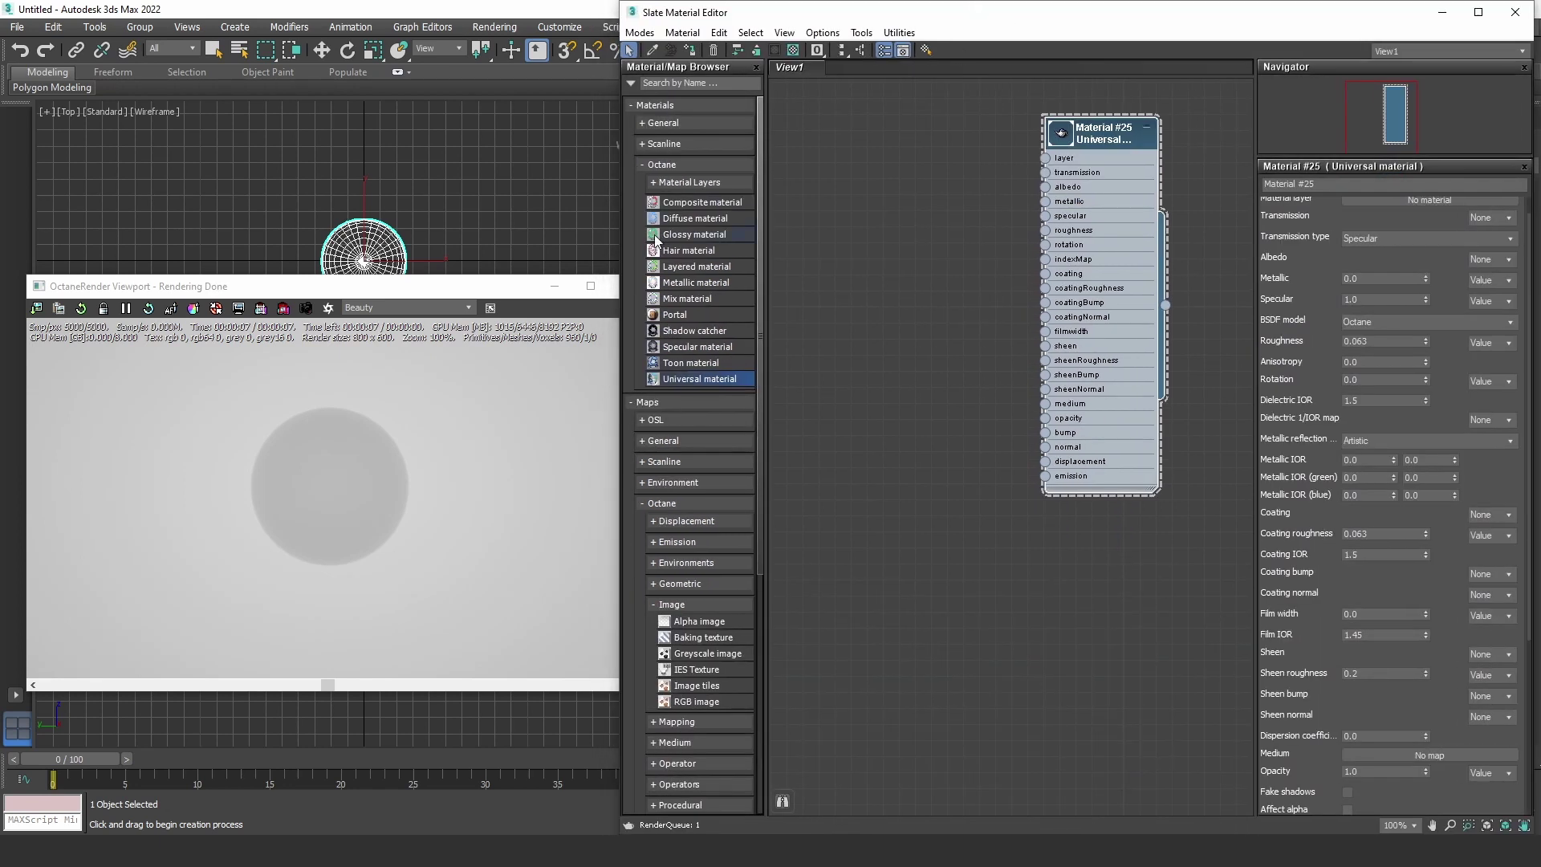
{"action": "left_click_drag", "start_coordinate": [613, 235], "coordinate": [703, 216]}
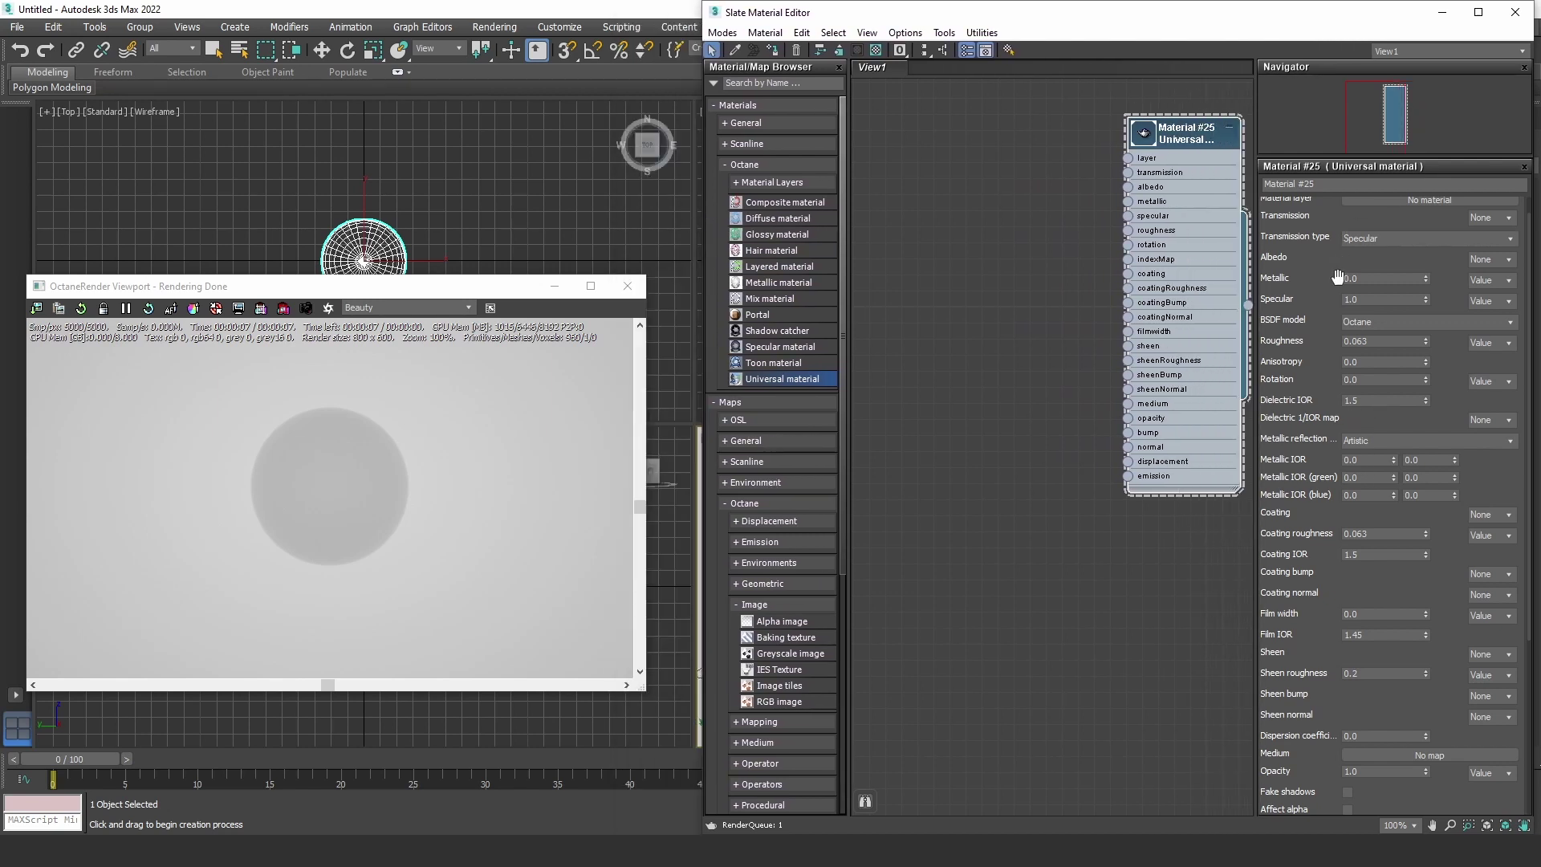
{"action": "scroll", "coordinate": [1338, 277], "scroll_direction": "up", "scroll_amount": 1}
- Set Material #25's Albedo to a Color and pick red (178, 0, 0) at full saturation
{"action": "left_click", "coordinate": [1489, 277]}
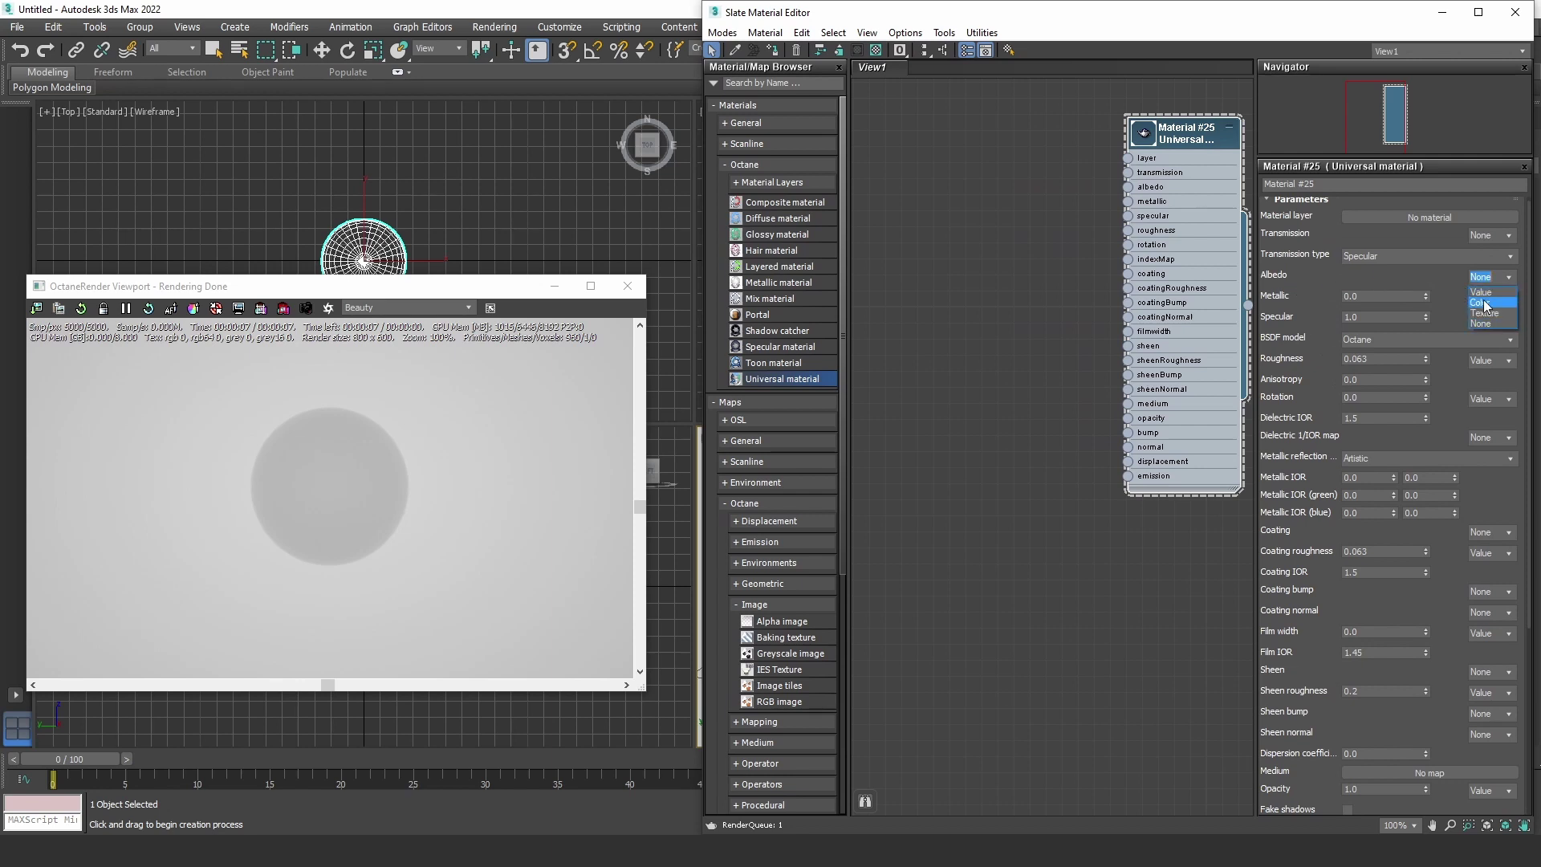
{"action": "left_click", "coordinate": [1486, 303]}
{"action": "left_click", "coordinate": [1406, 278]}
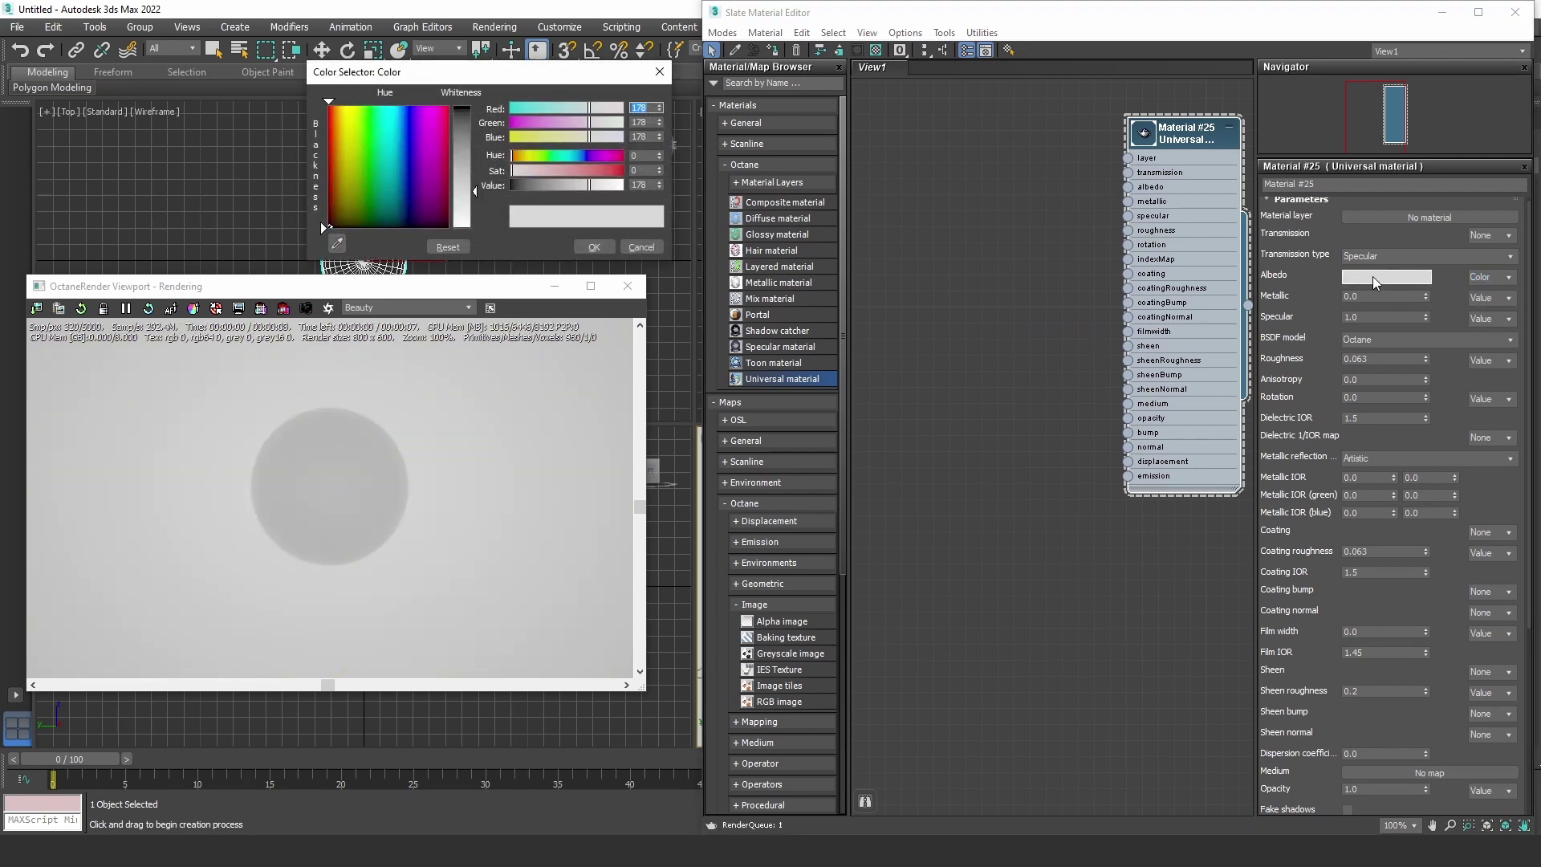
{"action": "left_click_drag", "start_coordinate": [616, 170], "coordinate": [562, 194]}
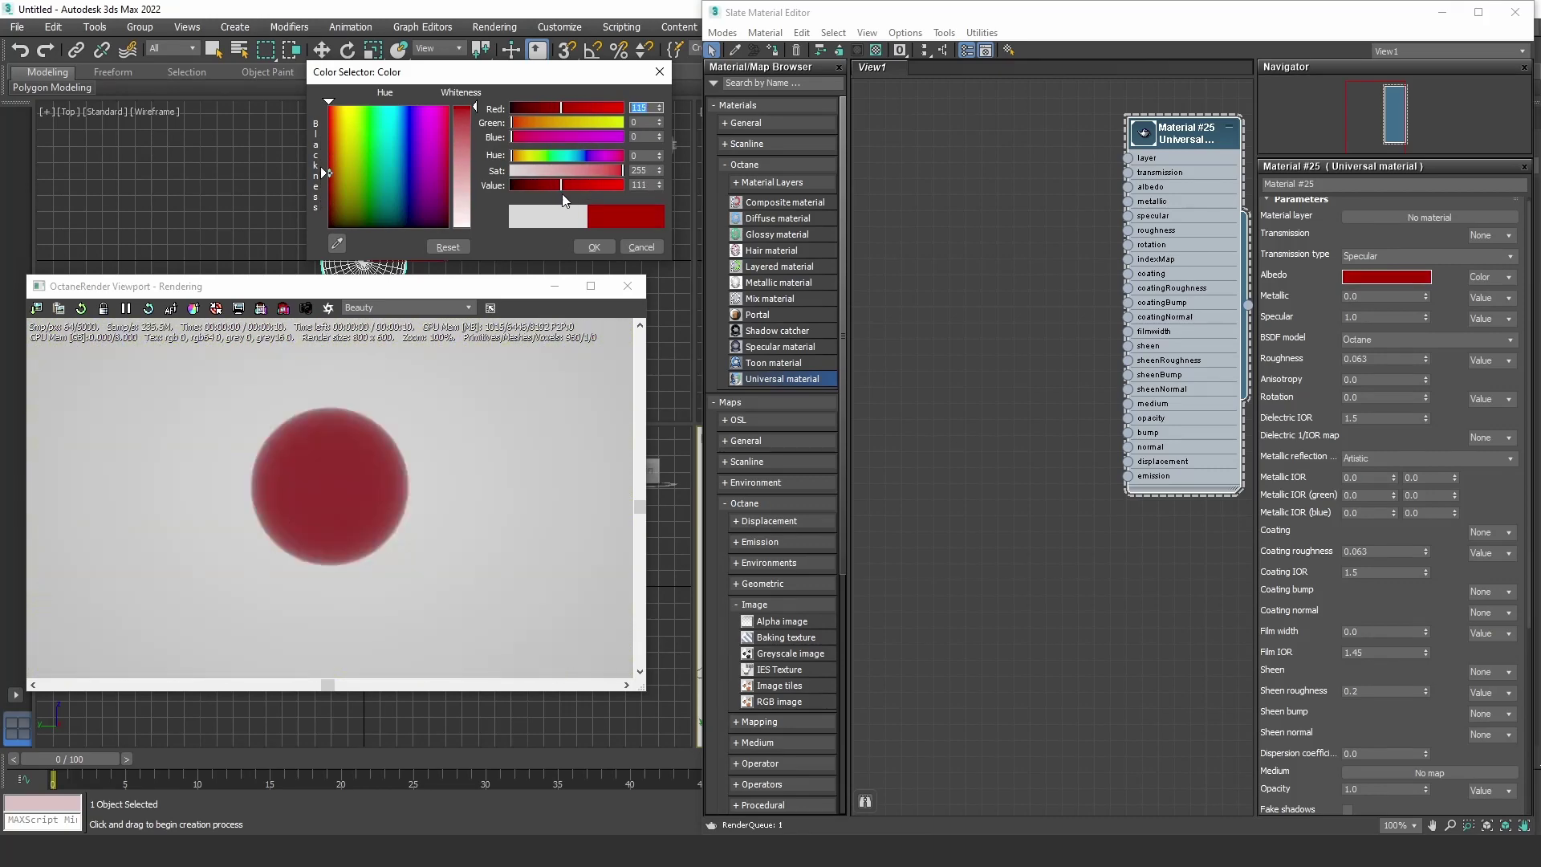
{"action": "left_click", "coordinate": [594, 247]}
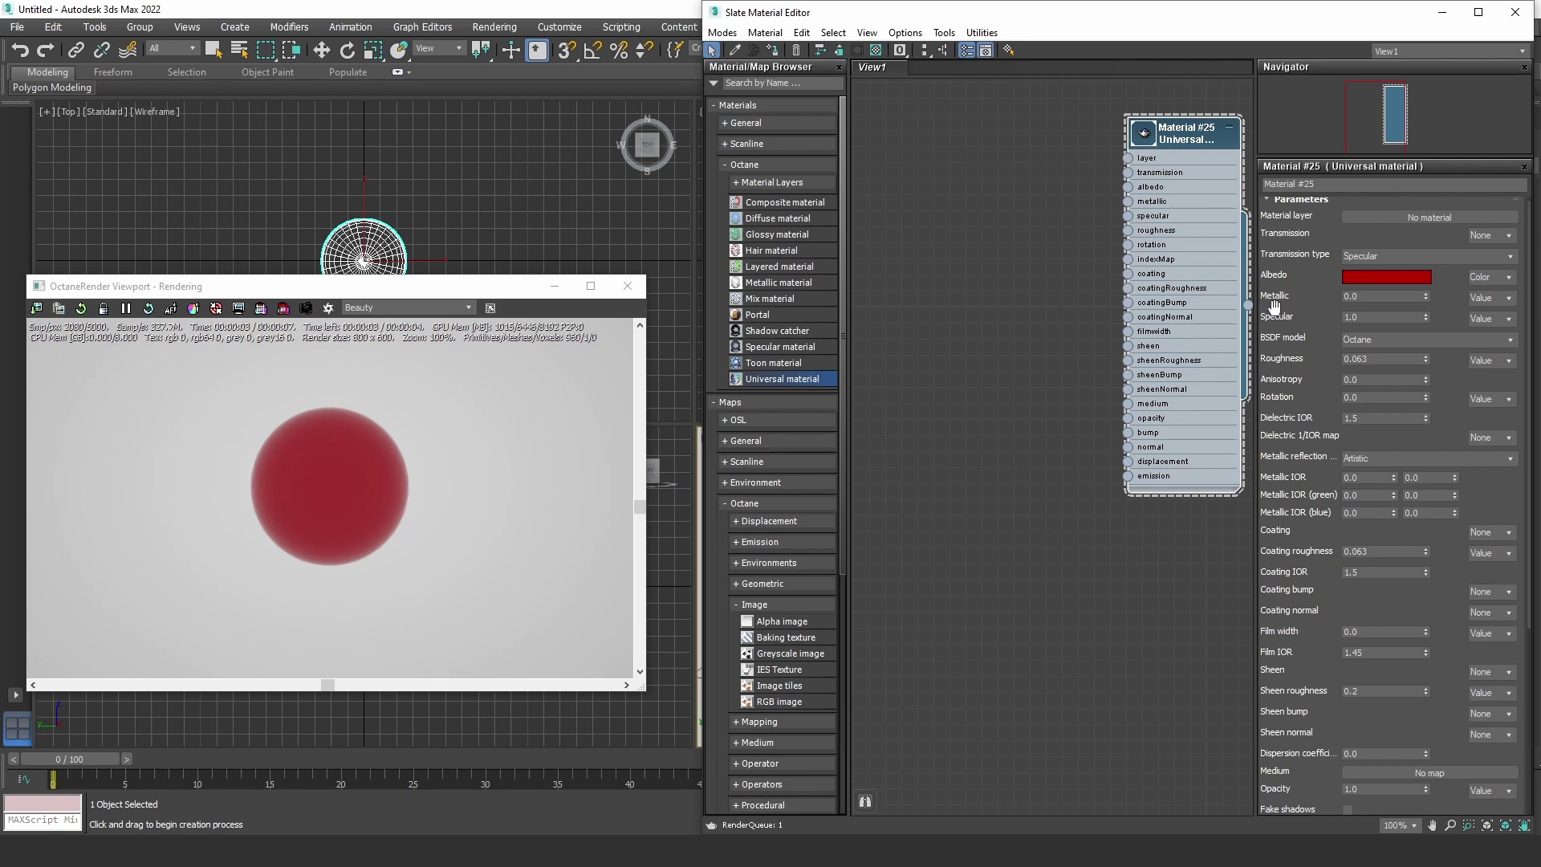
- Set Material #25's Metallic to 1.0 and its BSDF model to GGX
{"action": "left_click", "coordinate": [1393, 297]}
{"action": "key", "text": "Return"}
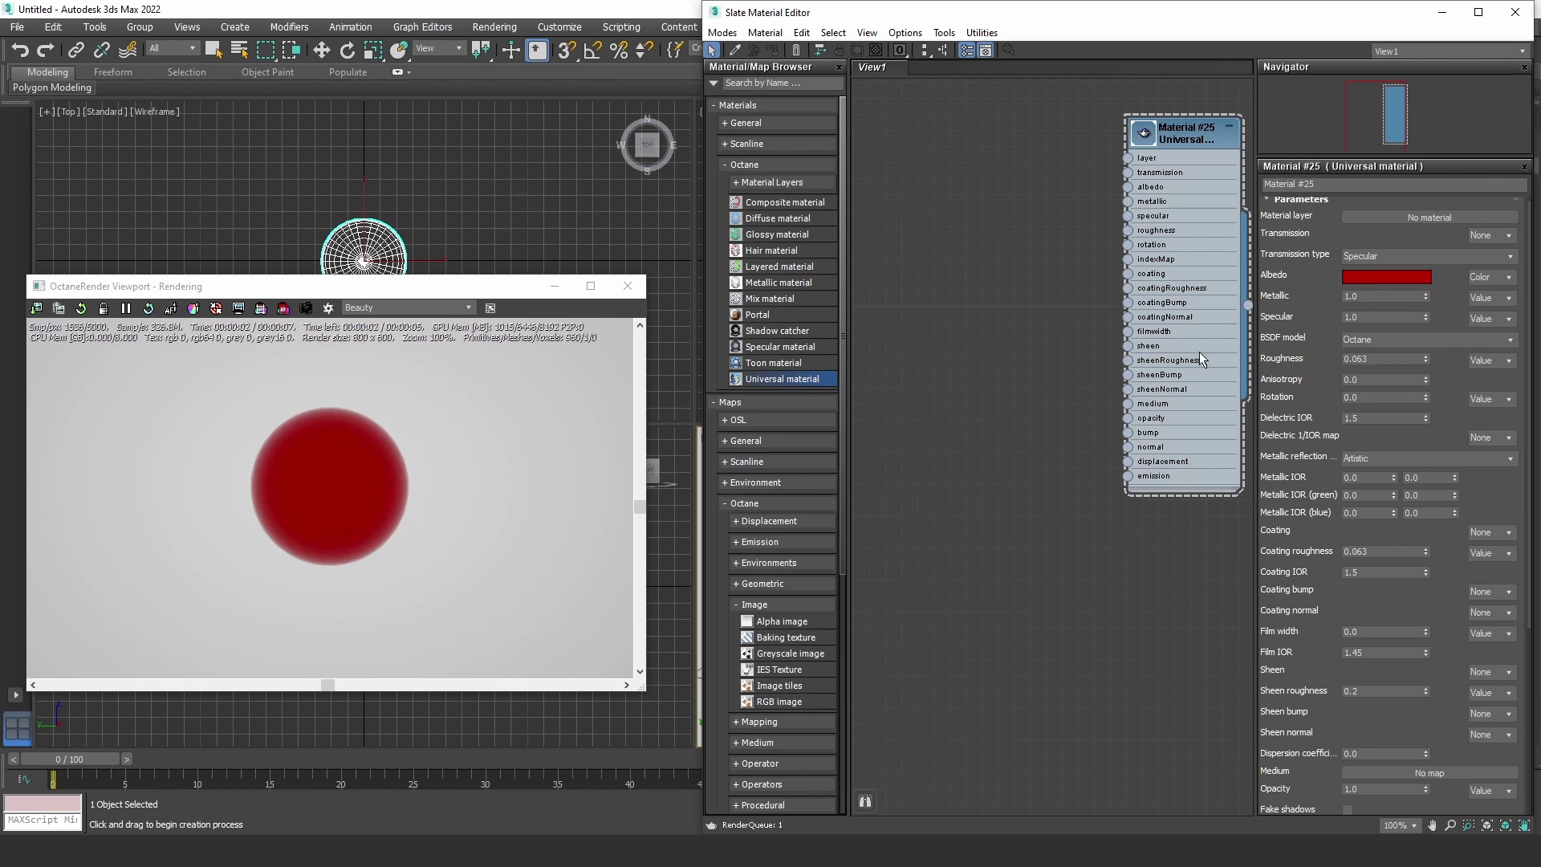
{"action": "left_click", "coordinate": [1356, 341]}
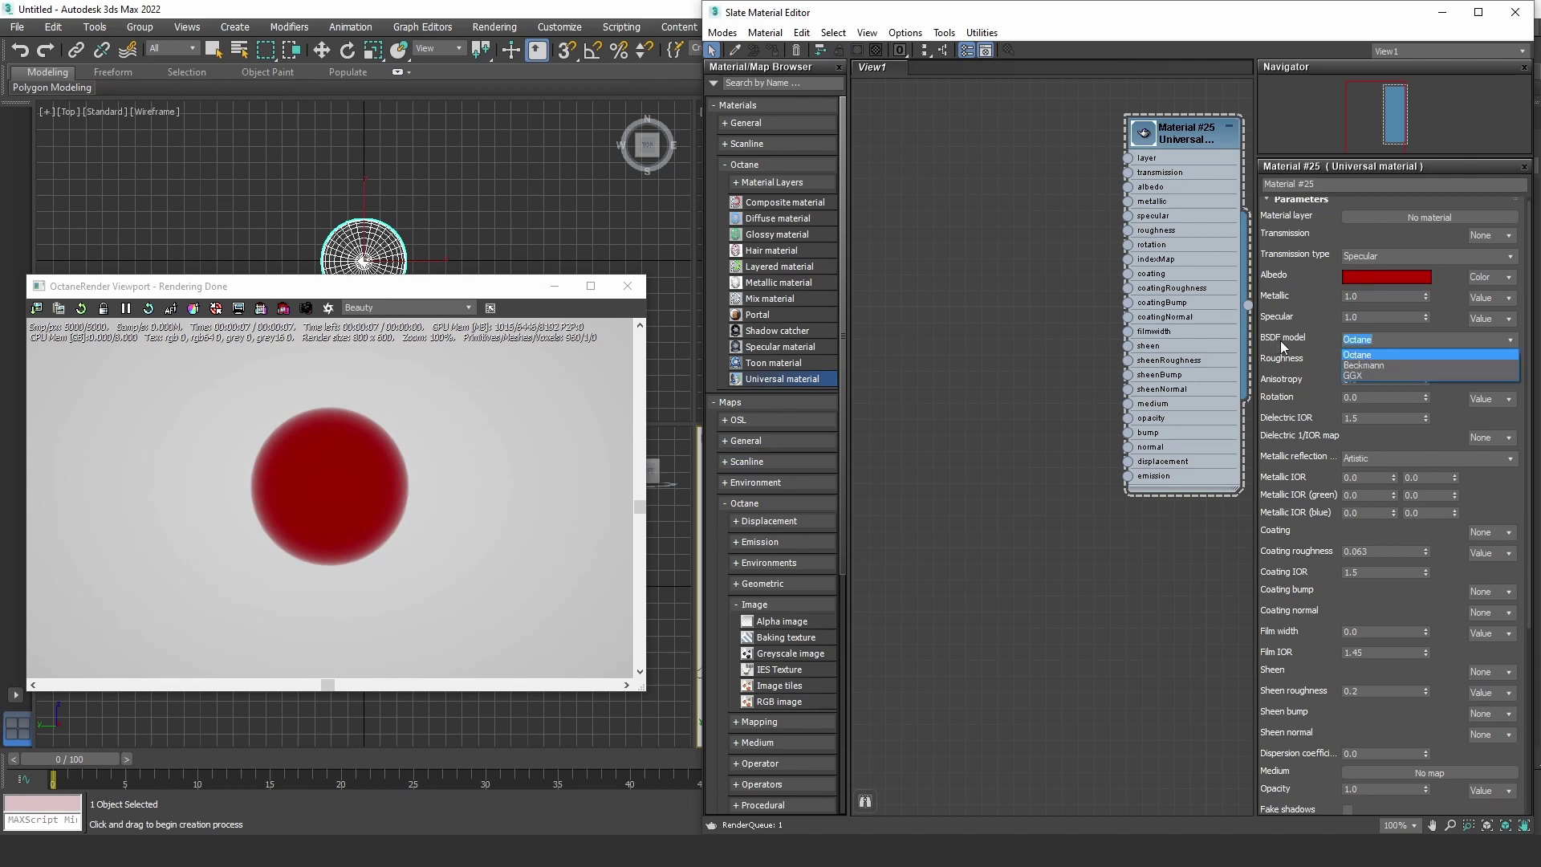
{"action": "left_click", "coordinate": [1361, 372]}
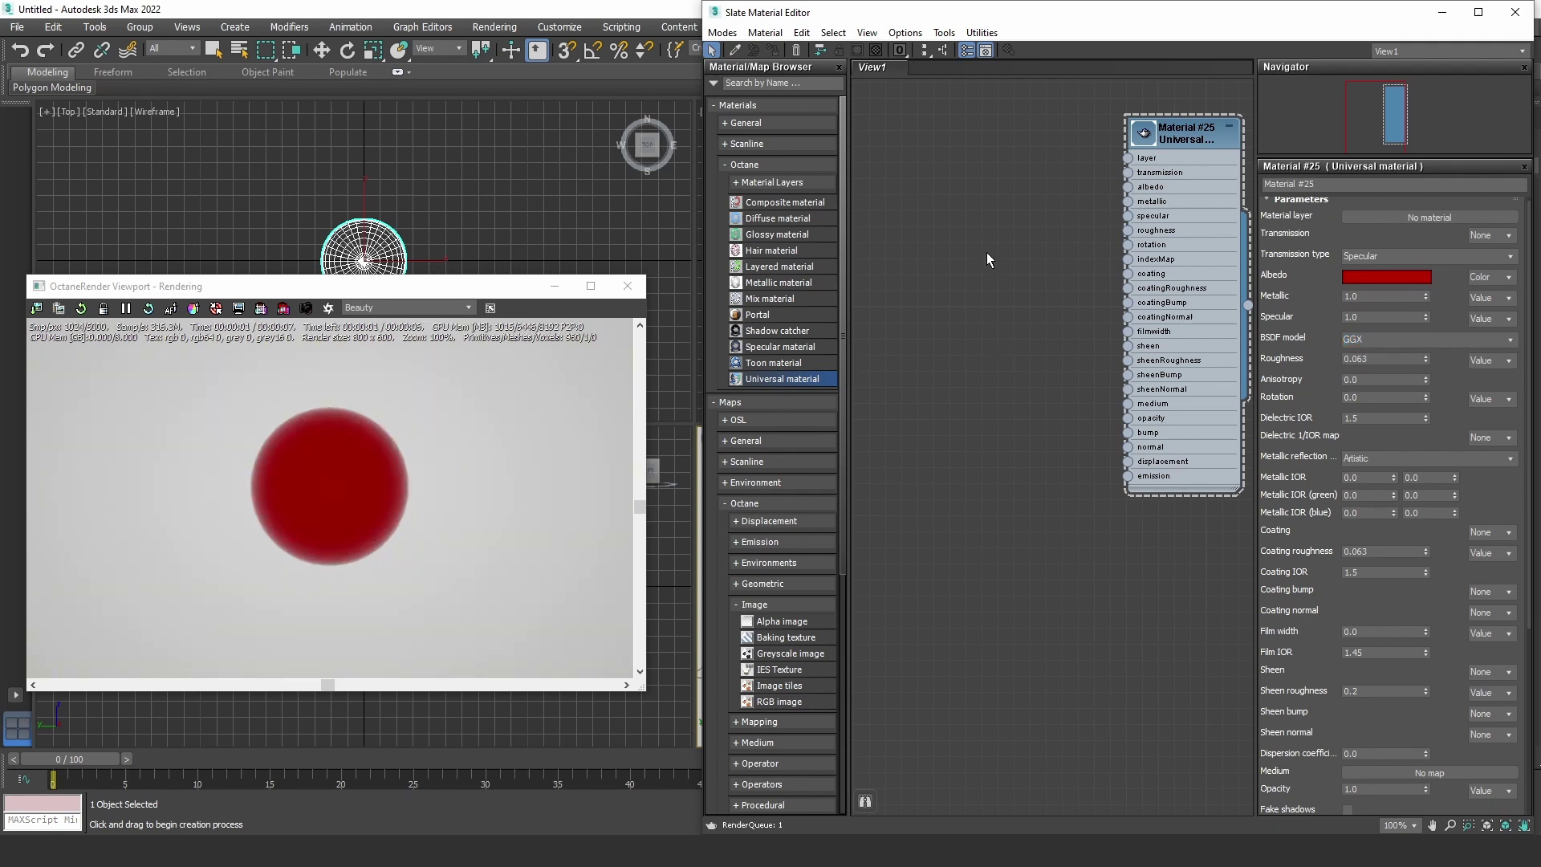
{"action": "left_click_drag", "start_coordinate": [491, 289], "coordinate": [515, 136]}
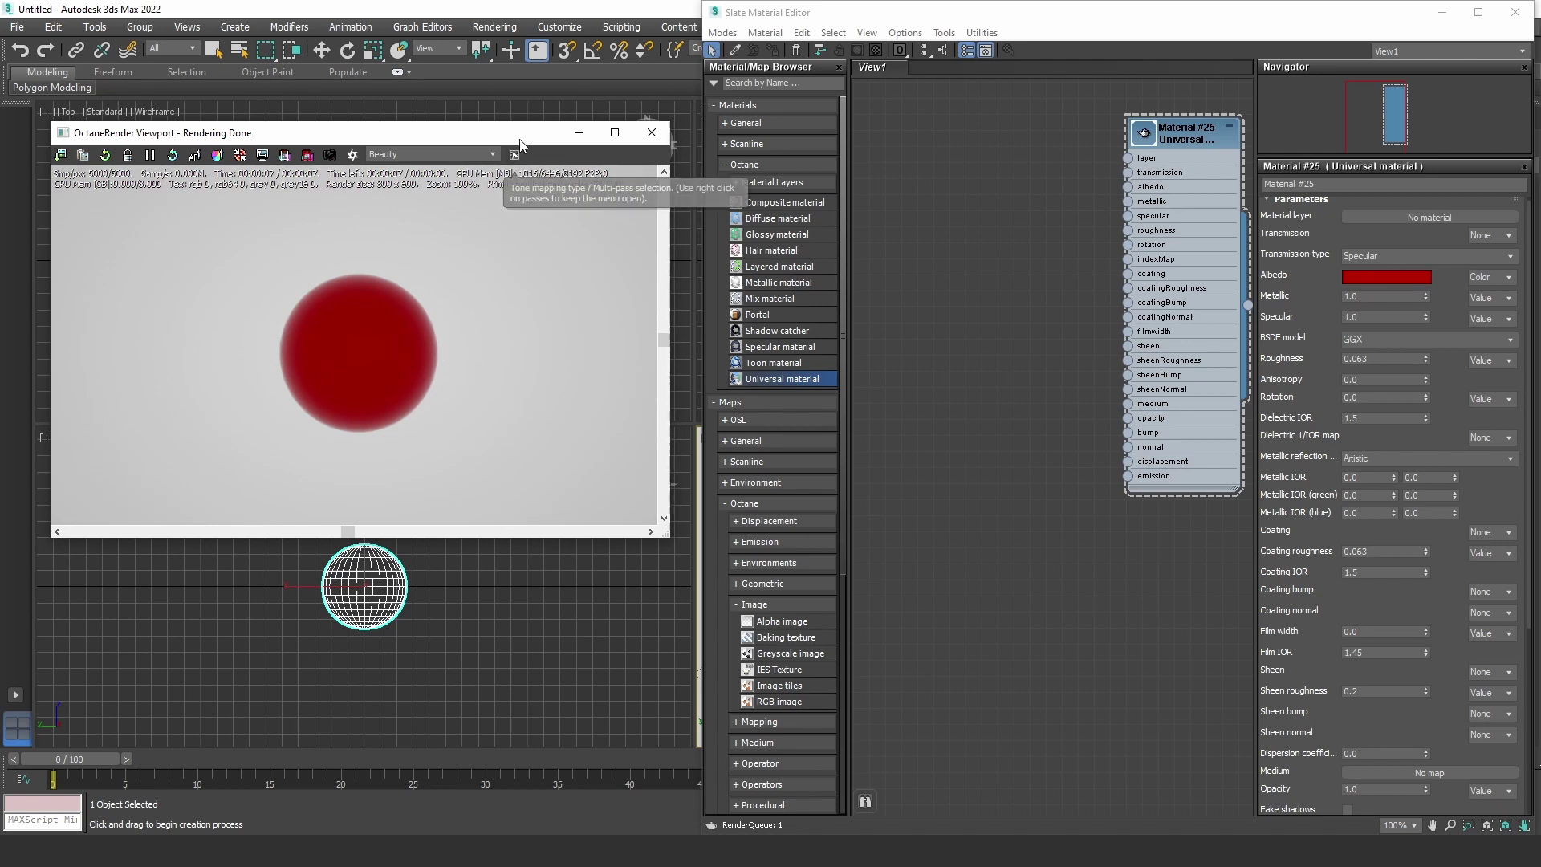
{"action": "left_click_drag", "start_coordinate": [520, 138], "coordinate": [514, 129]}
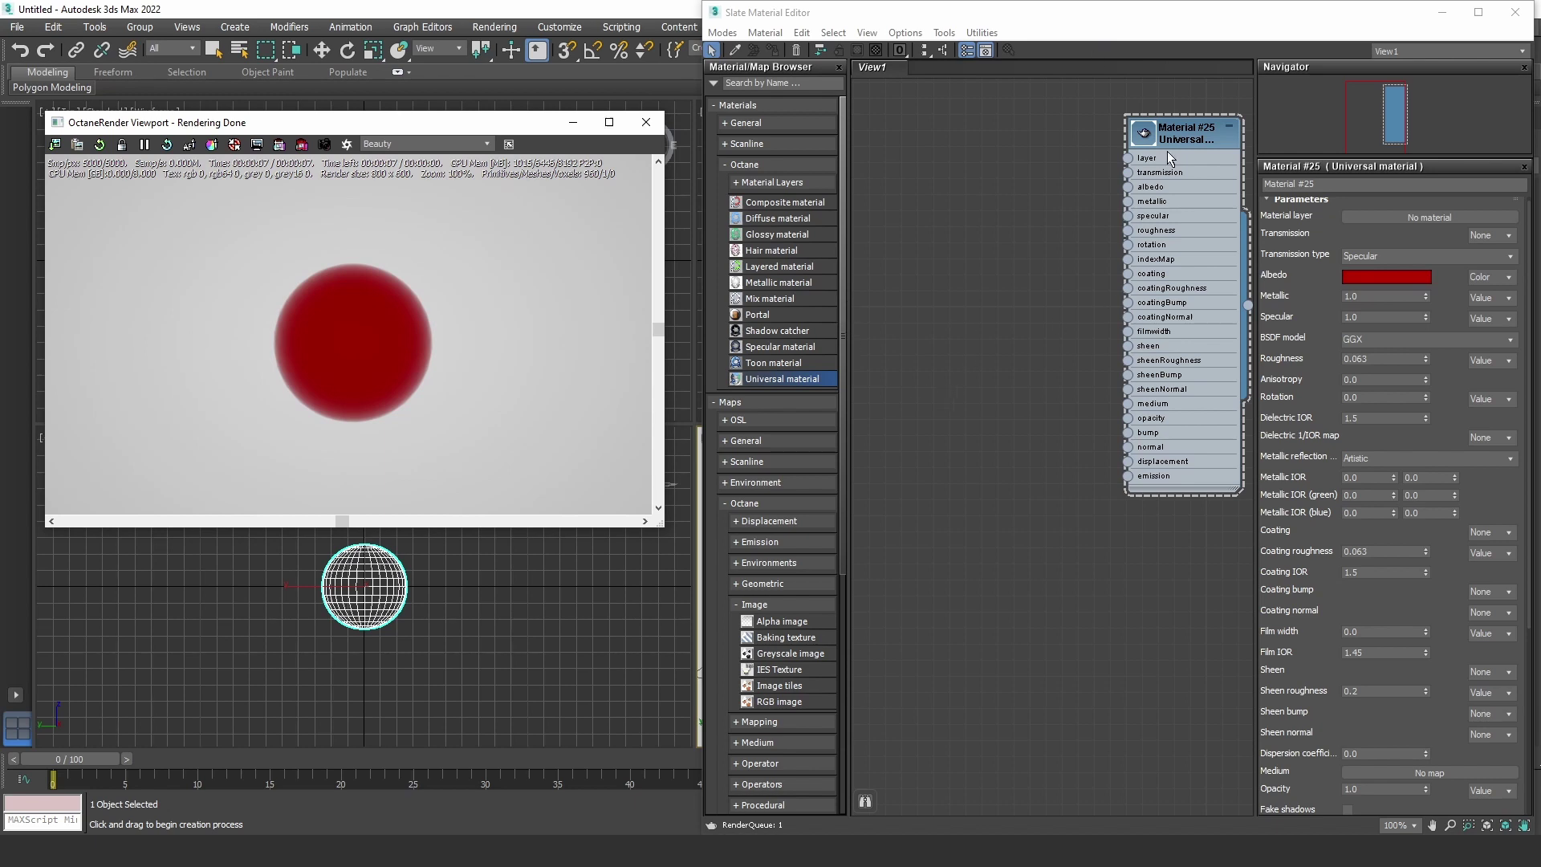
{"action": "left_click_drag", "start_coordinate": [1167, 151], "coordinate": [1144, 208]}
- Open the Environment and Effects dialog with the 8 key and position it beside the material editor
{"action": "left_click", "coordinate": [623, 12]}
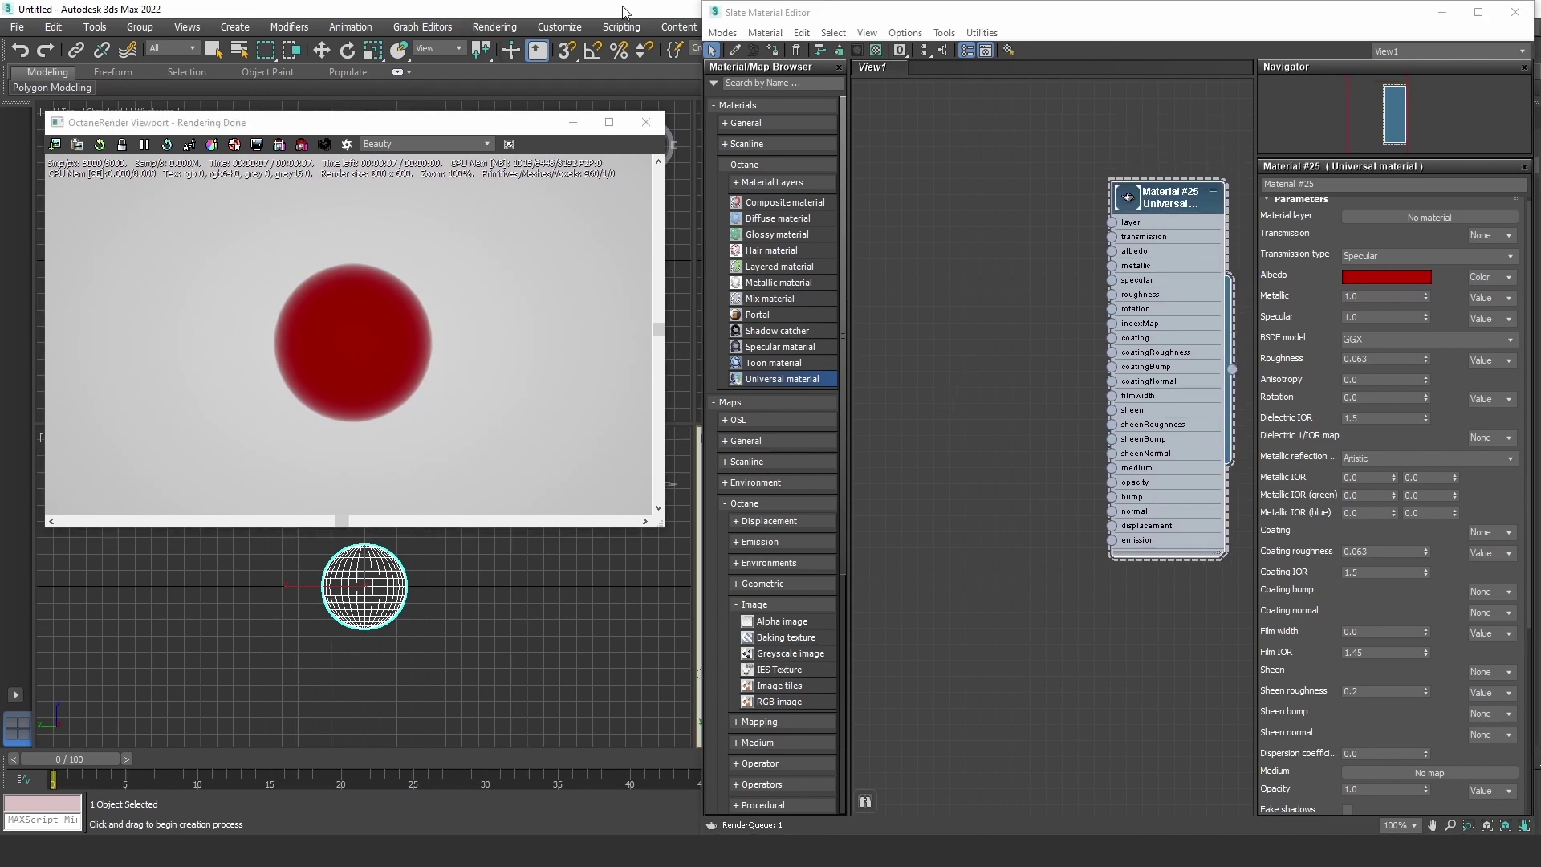
{"action": "key", "text": "8"}
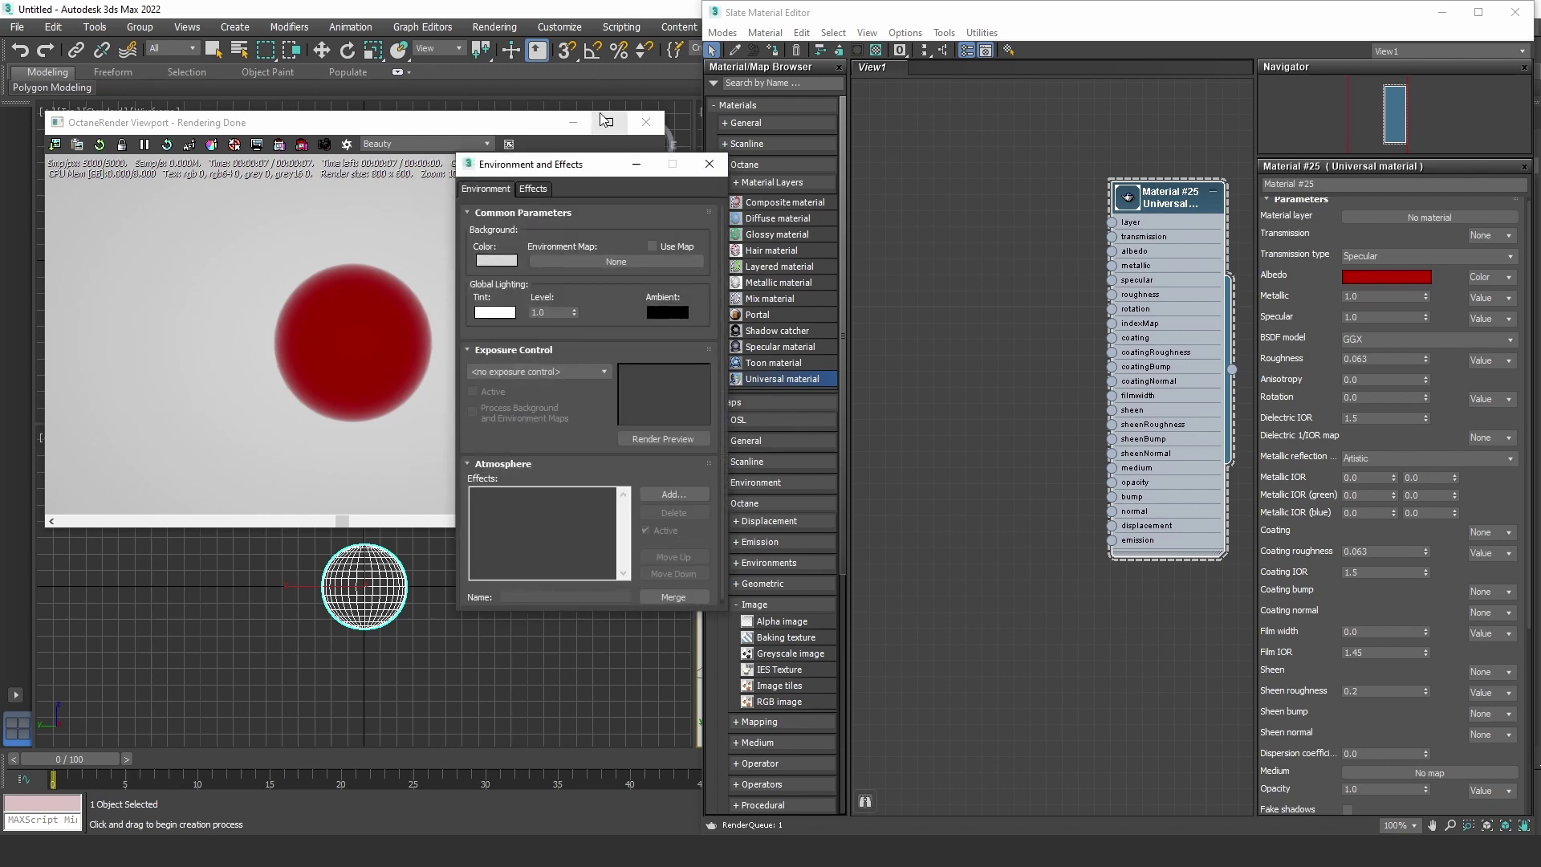
{"action": "left_click_drag", "start_coordinate": [605, 166], "coordinate": [614, 349]}
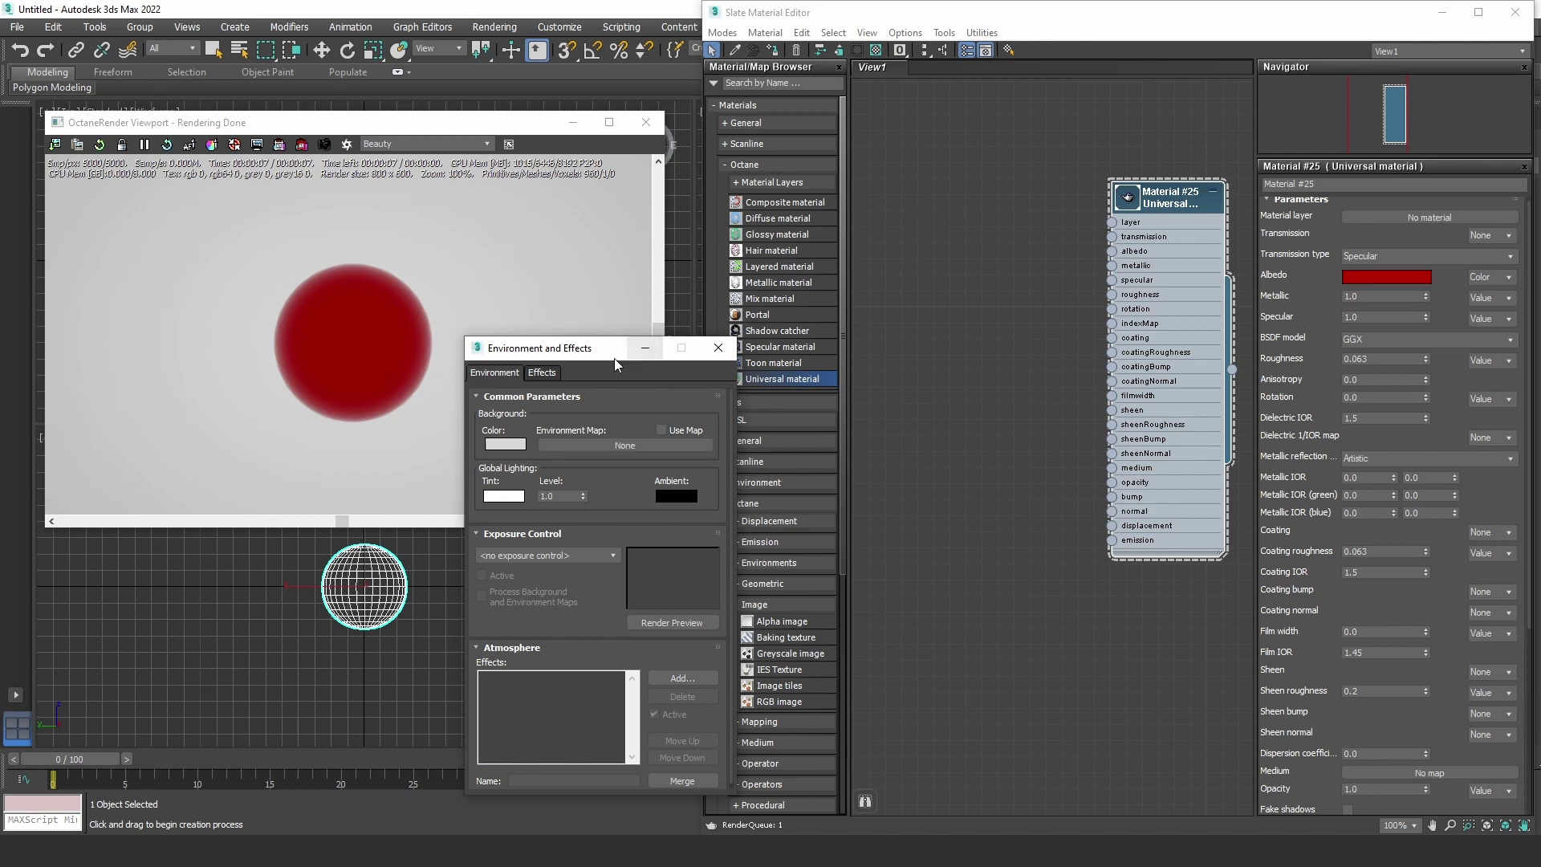
{"action": "left_click_drag", "start_coordinate": [597, 355], "coordinate": [566, 350]}
{"action": "left_click_drag", "start_coordinate": [841, 437], "coordinate": [864, 673]}
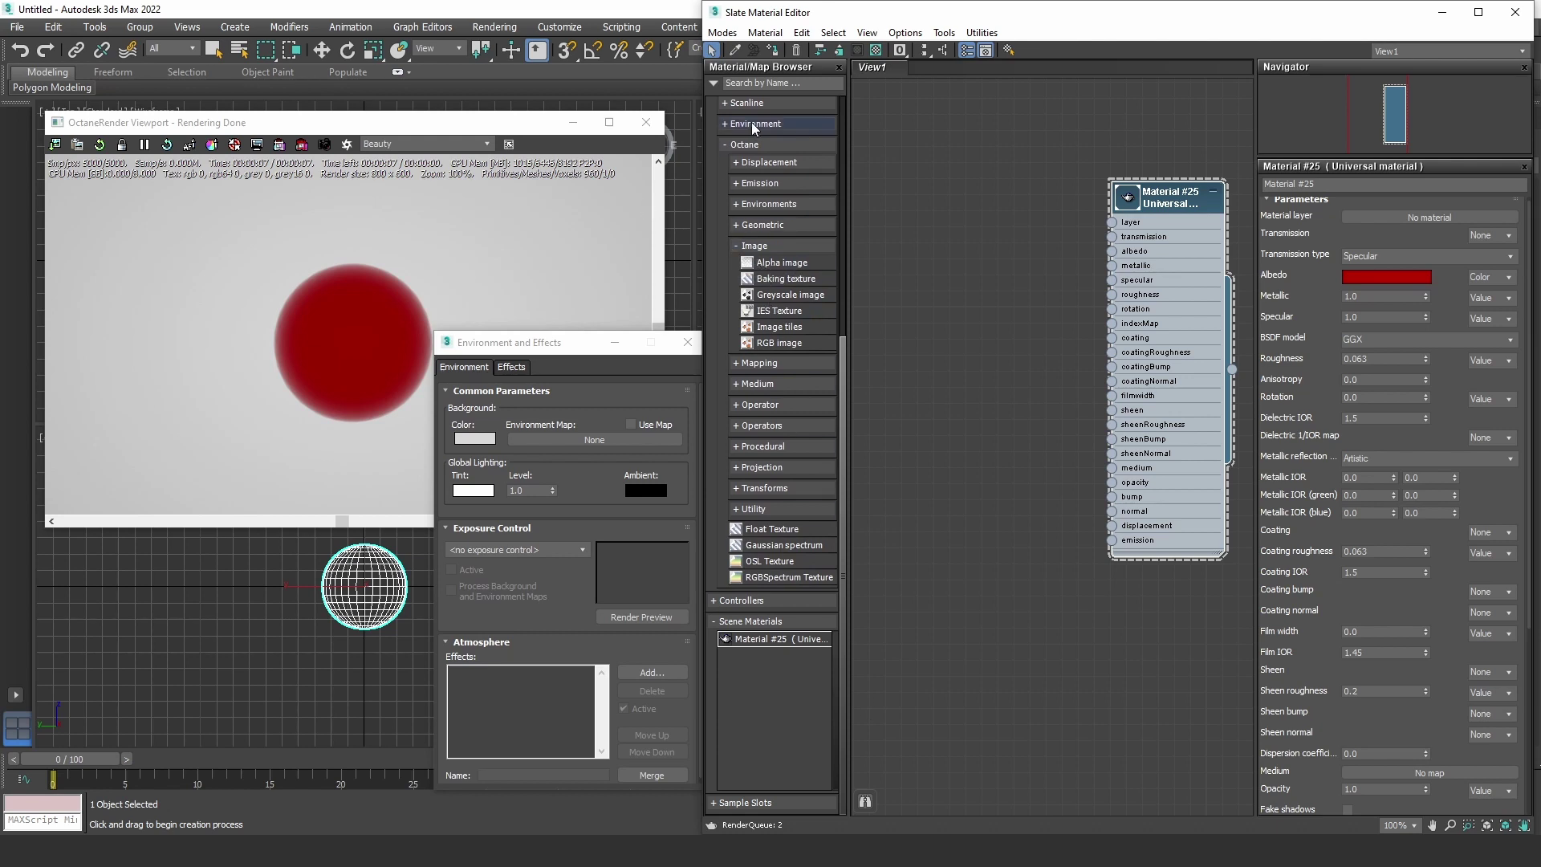
- Add an Octane RGB image node, Map #1, and wire it to the Environment Map slot
{"action": "left_click_drag", "start_coordinate": [844, 382], "coordinate": [853, 288]}
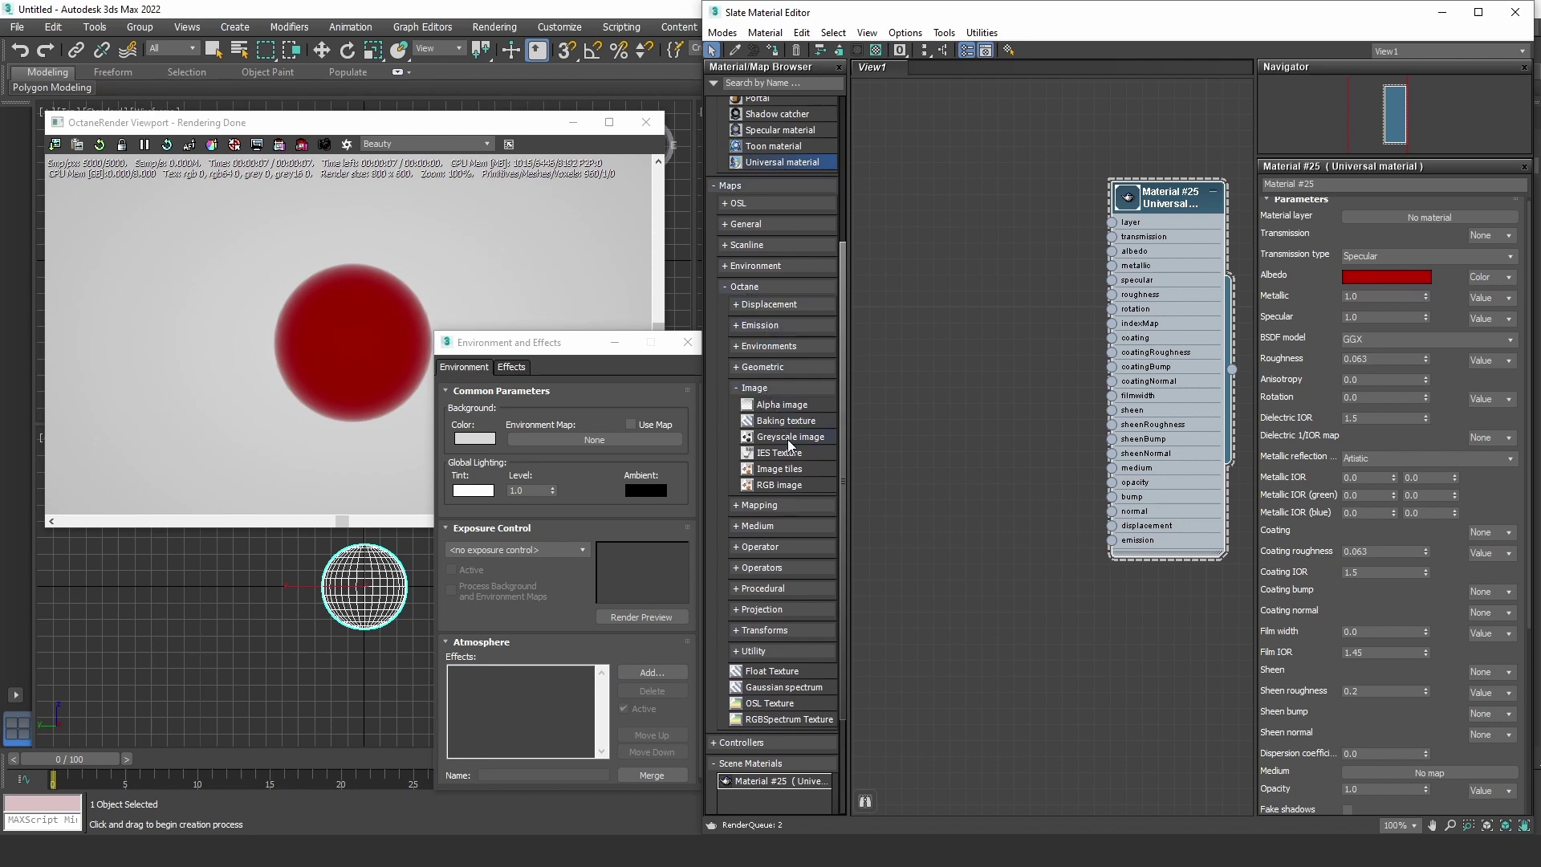
{"action": "left_click_drag", "start_coordinate": [774, 487], "coordinate": [936, 204]}
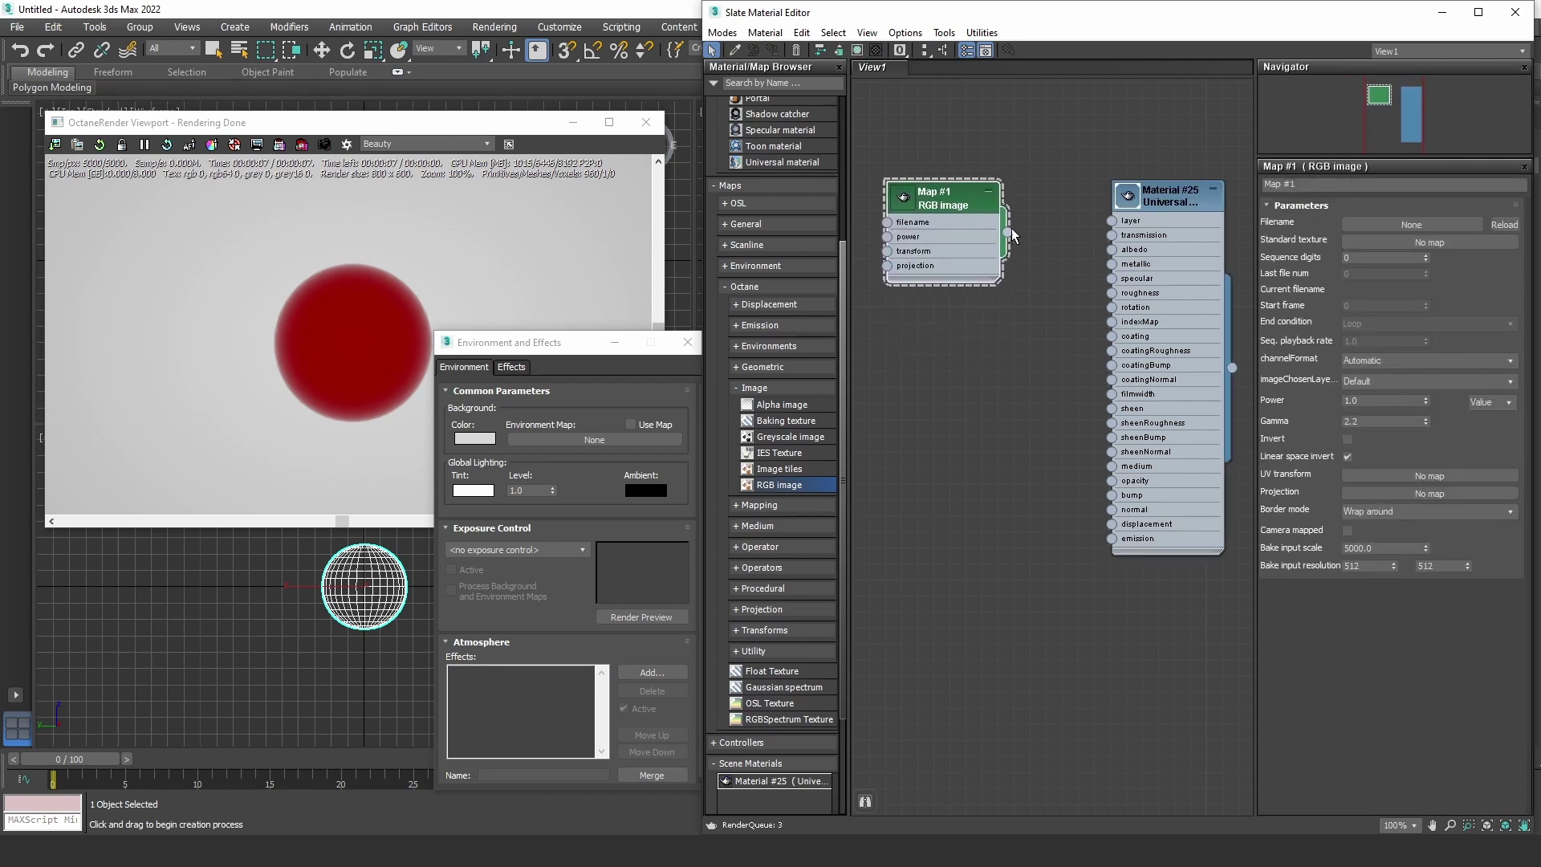
{"action": "left_click_drag", "start_coordinate": [1074, 306], "coordinate": [1031, 299]}
{"action": "left_click", "coordinate": [955, 255]}
{"action": "left_click_drag", "start_coordinate": [965, 188], "coordinate": [961, 283]}
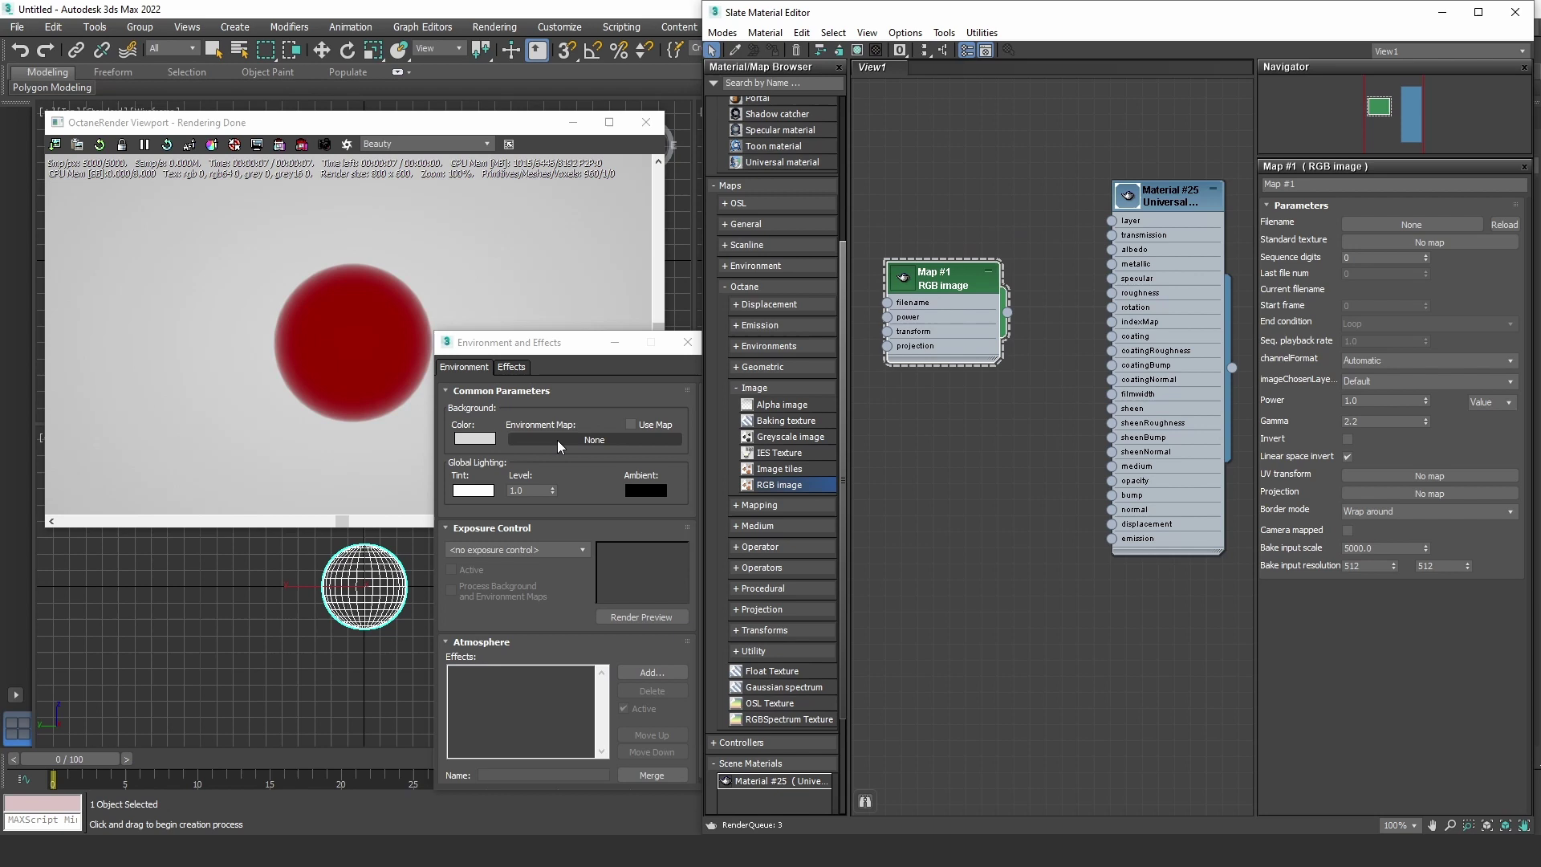
{"action": "left_click_drag", "start_coordinate": [1007, 312], "coordinate": [592, 441]}
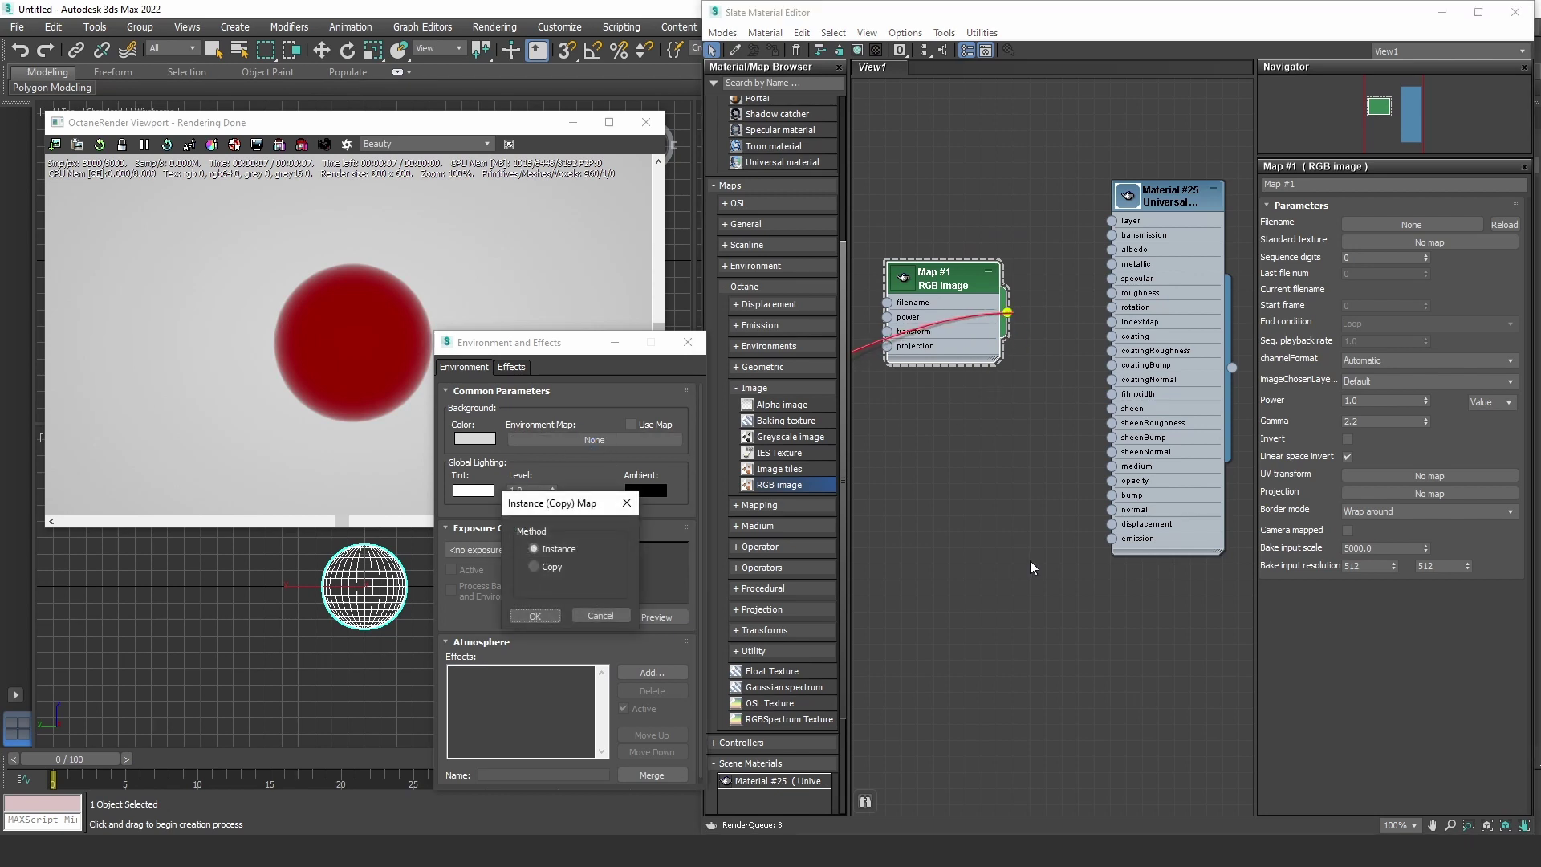
- Confirm Map #1 as an Instance environment map and bring the material editor forward
{"action": "left_click", "coordinate": [524, 620]}
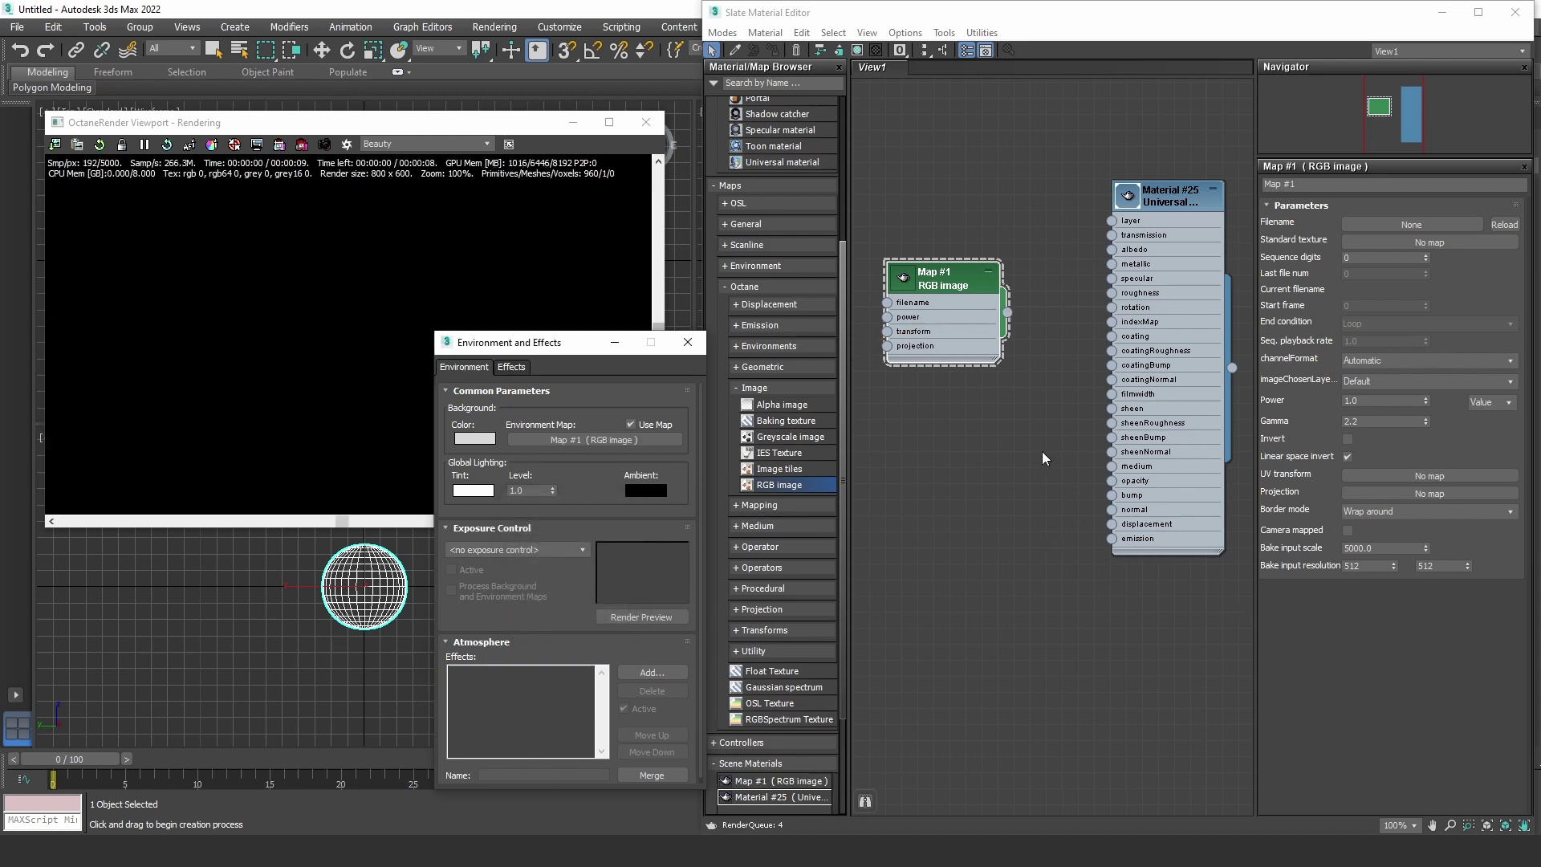
{"action": "left_click_drag", "start_coordinate": [578, 352], "coordinate": [546, 267]}
{"action": "left_click", "coordinate": [941, 286]}
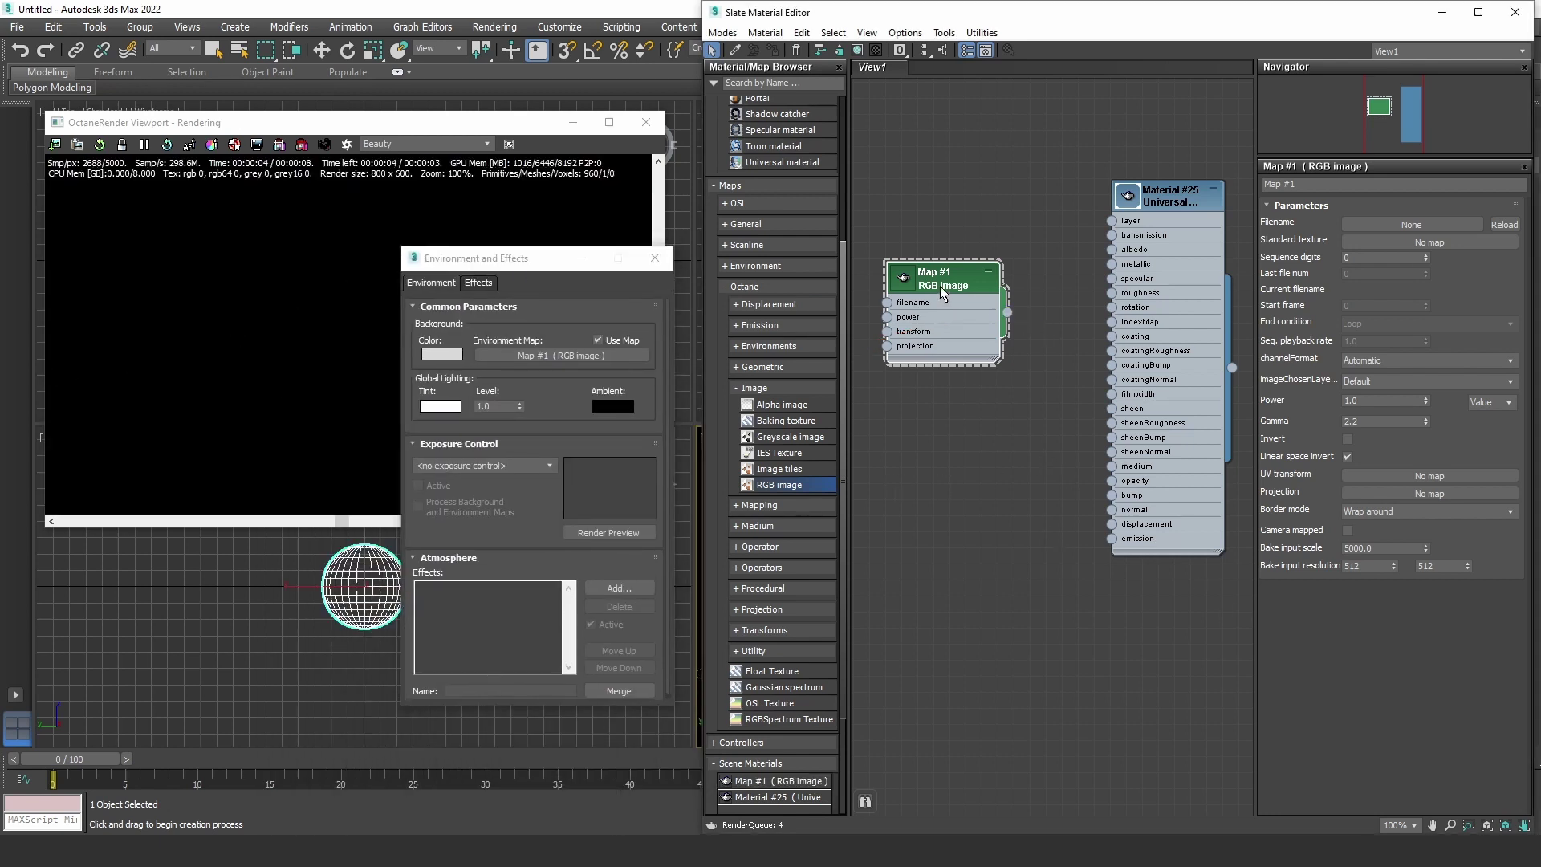
- Load Allegorithmic_bonifacio_street-0002.exr from P: > AssetLibrary > HDRI > Allegorithmic into Map #1
{"action": "left_click", "coordinate": [1382, 223]}
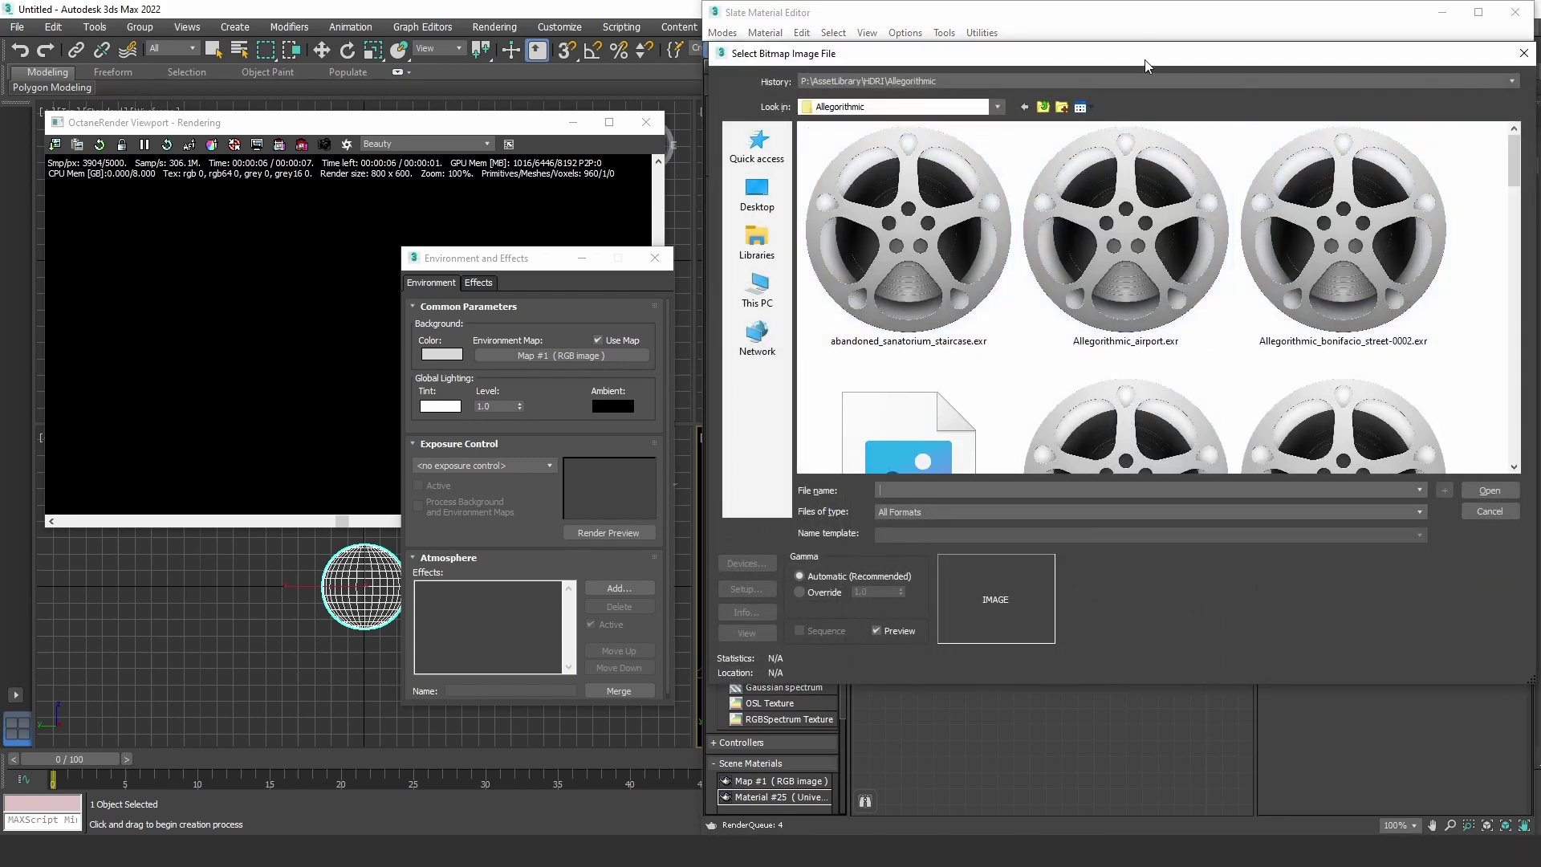
{"action": "left_click_drag", "start_coordinate": [1144, 60], "coordinate": [618, 74]}
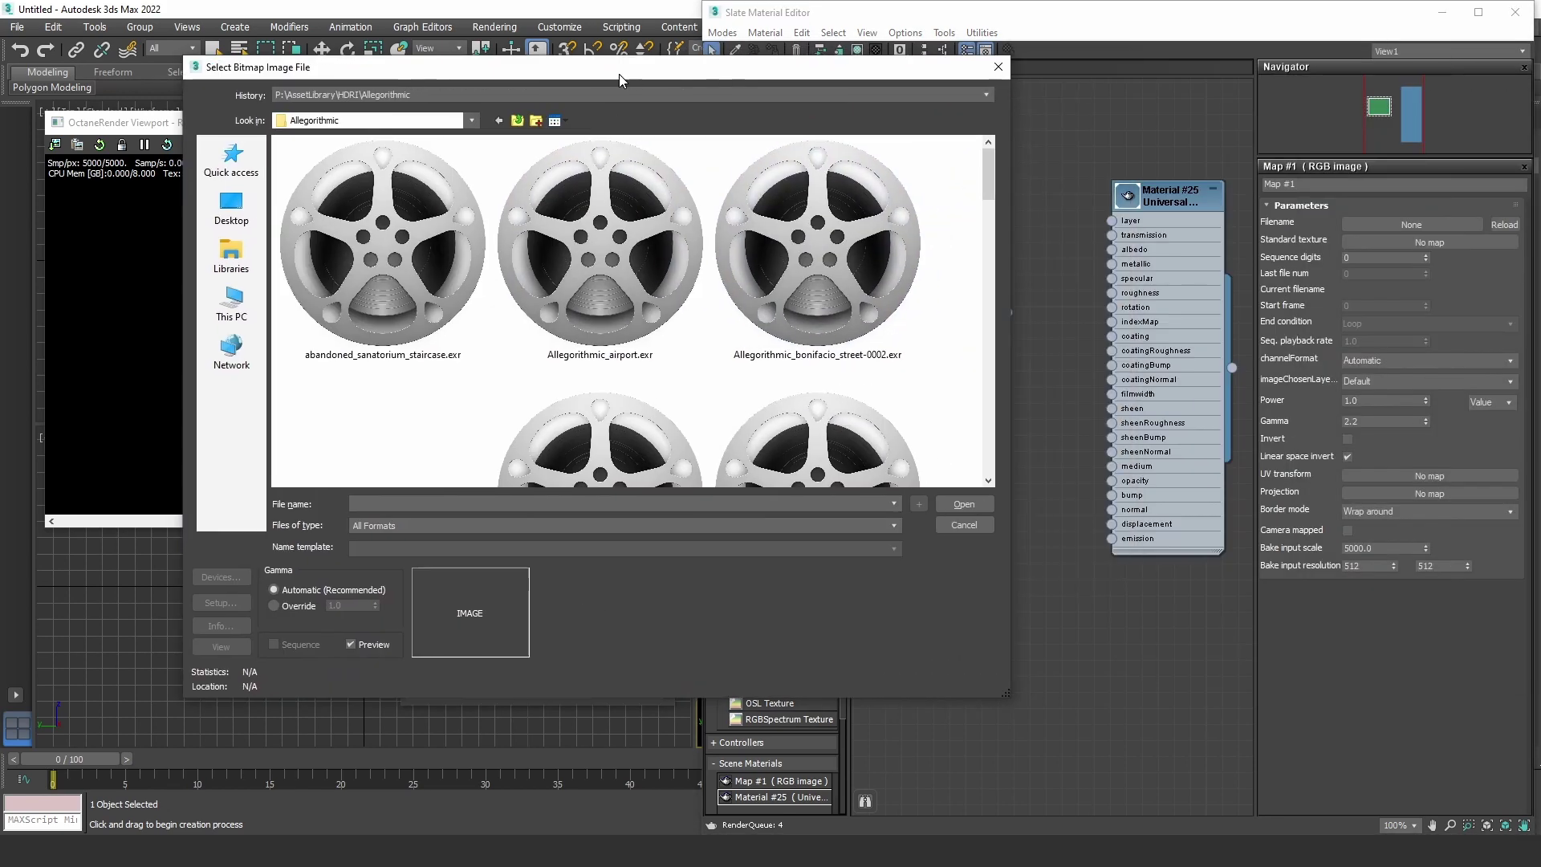
{"action": "left_click", "coordinate": [220, 325]}
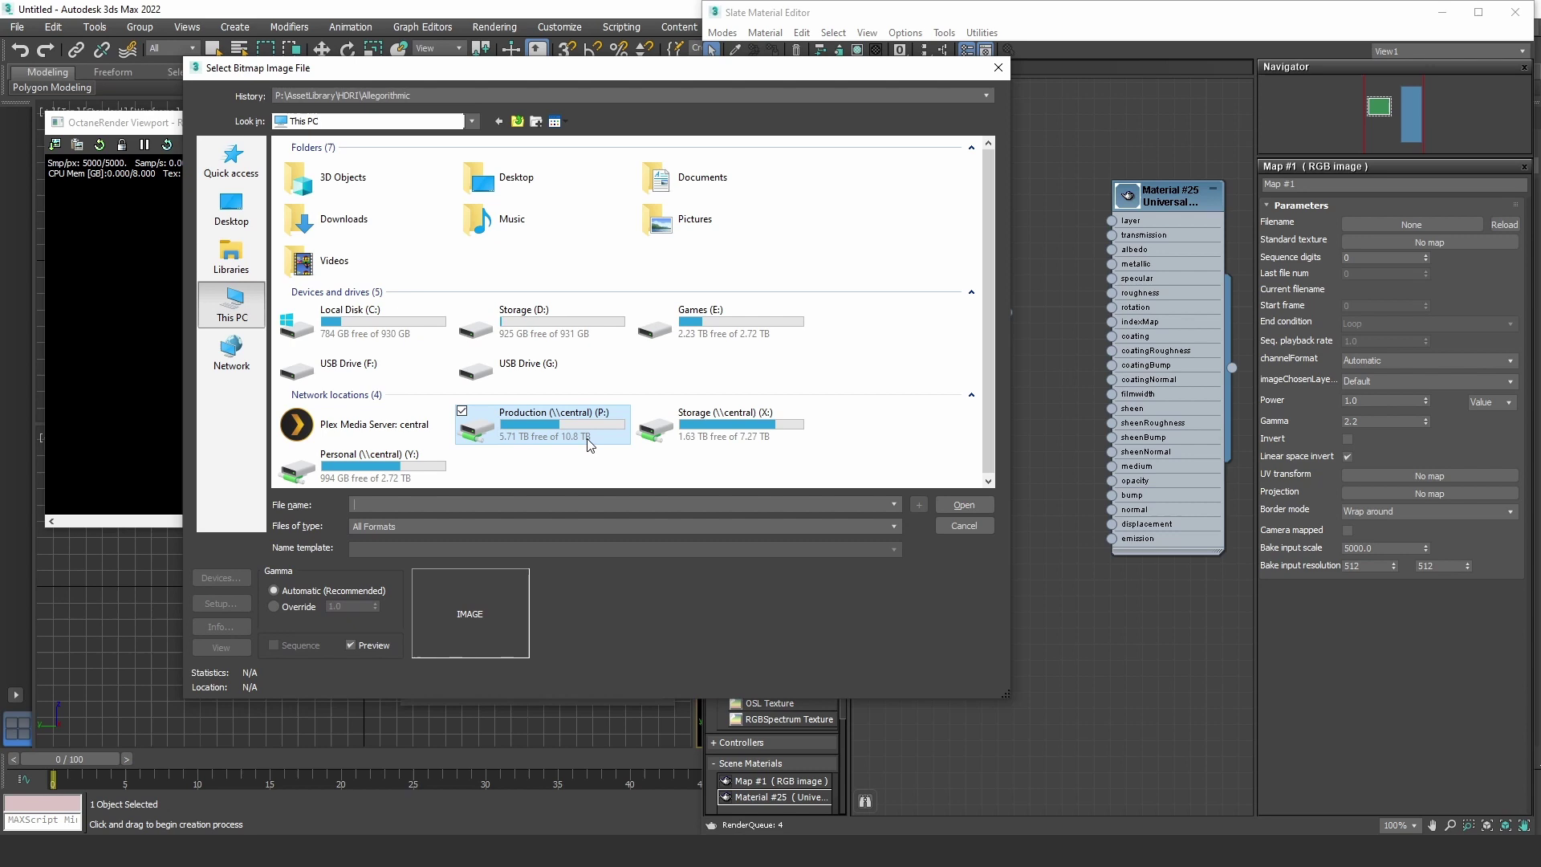
{"action": "double_click", "coordinate": [565, 427]}
{"action": "double_click", "coordinate": [330, 193]}
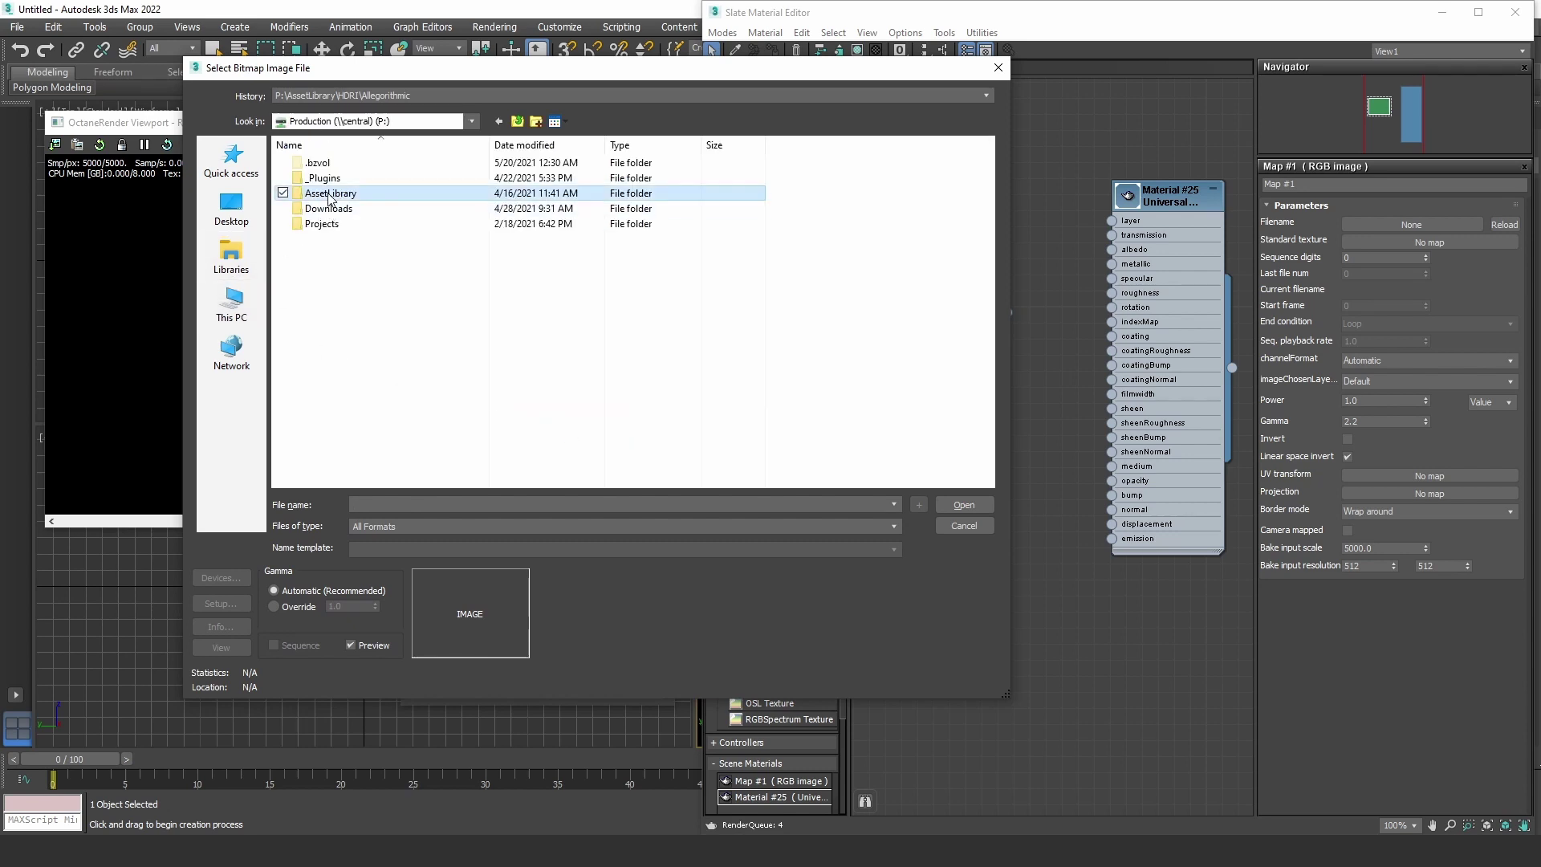
{"action": "double_click", "coordinate": [329, 227]}
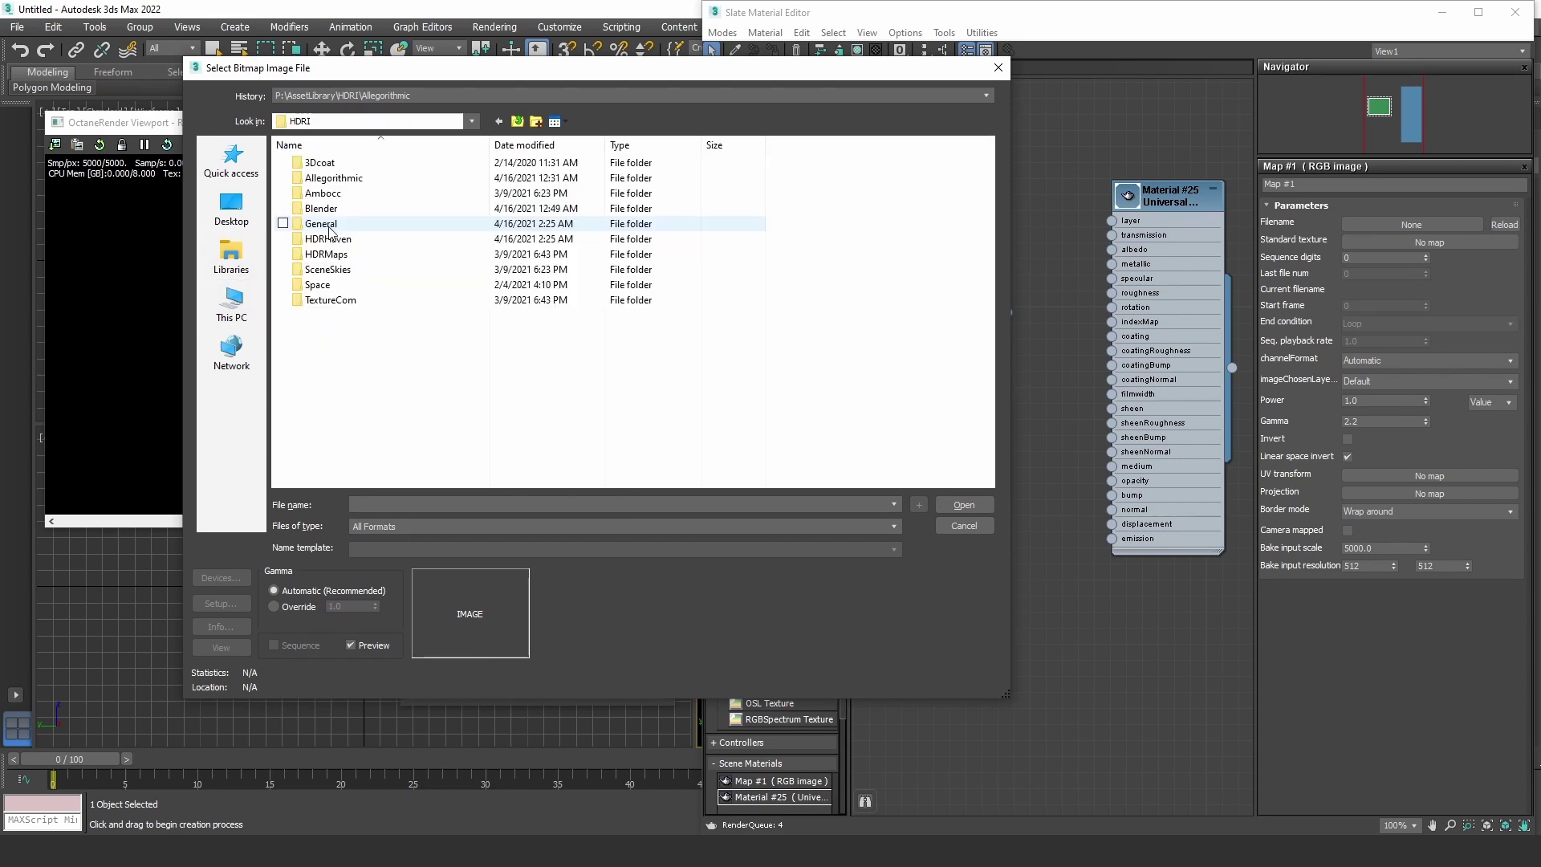
{"action": "double_click", "coordinate": [339, 177]}
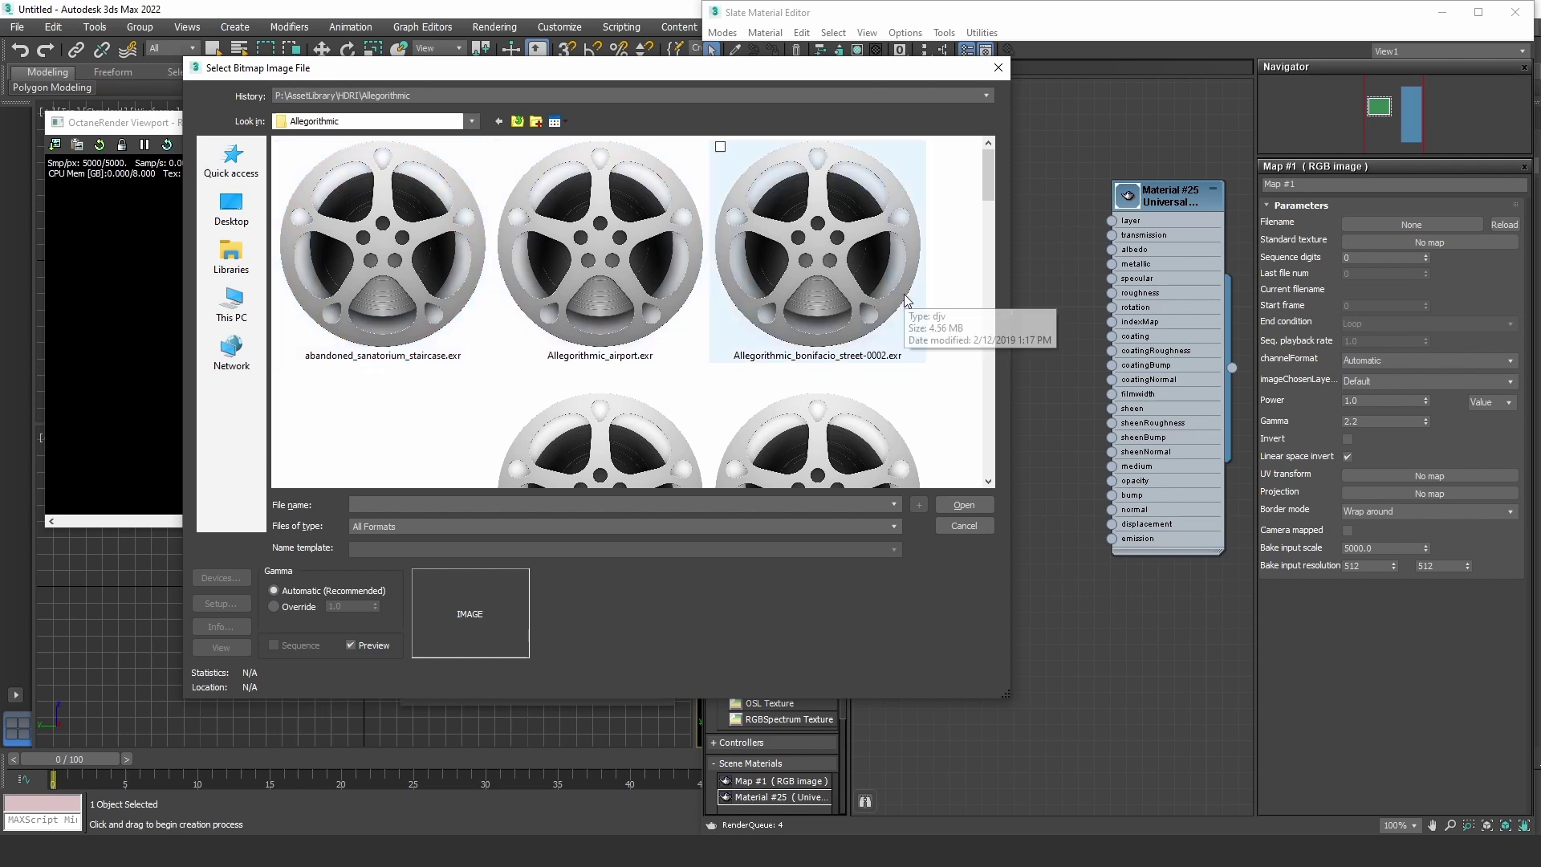
{"action": "left_click_drag", "start_coordinate": [990, 183], "coordinate": [985, 215]}
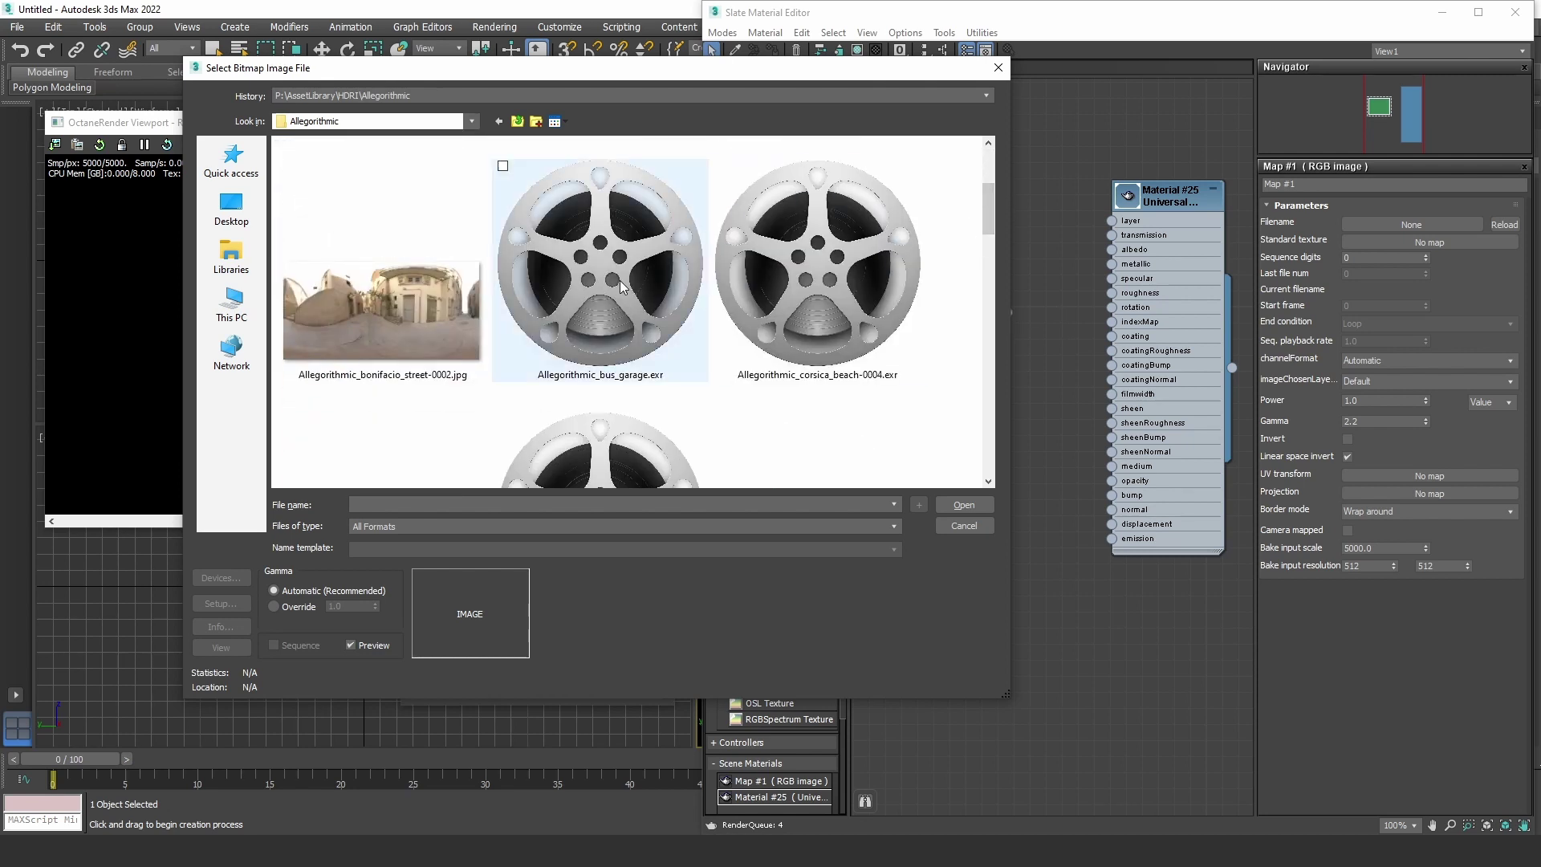
{"action": "scroll", "coordinate": [994, 217], "scroll_direction": "up", "scroll_amount": 2}
{"action": "left_click", "coordinate": [899, 265]}
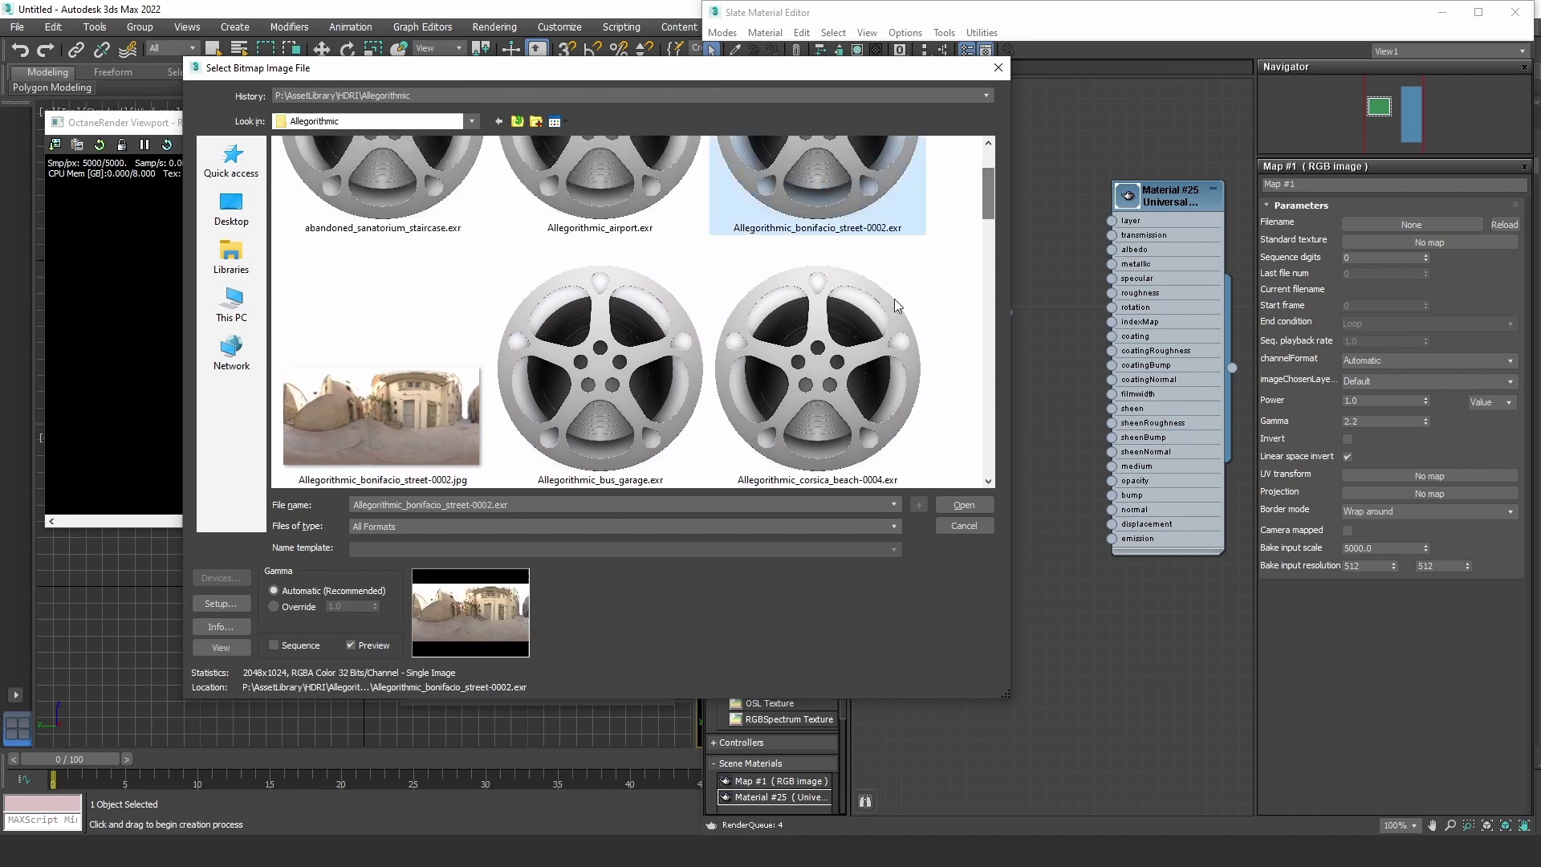
{"action": "left_click", "coordinate": [965, 506]}
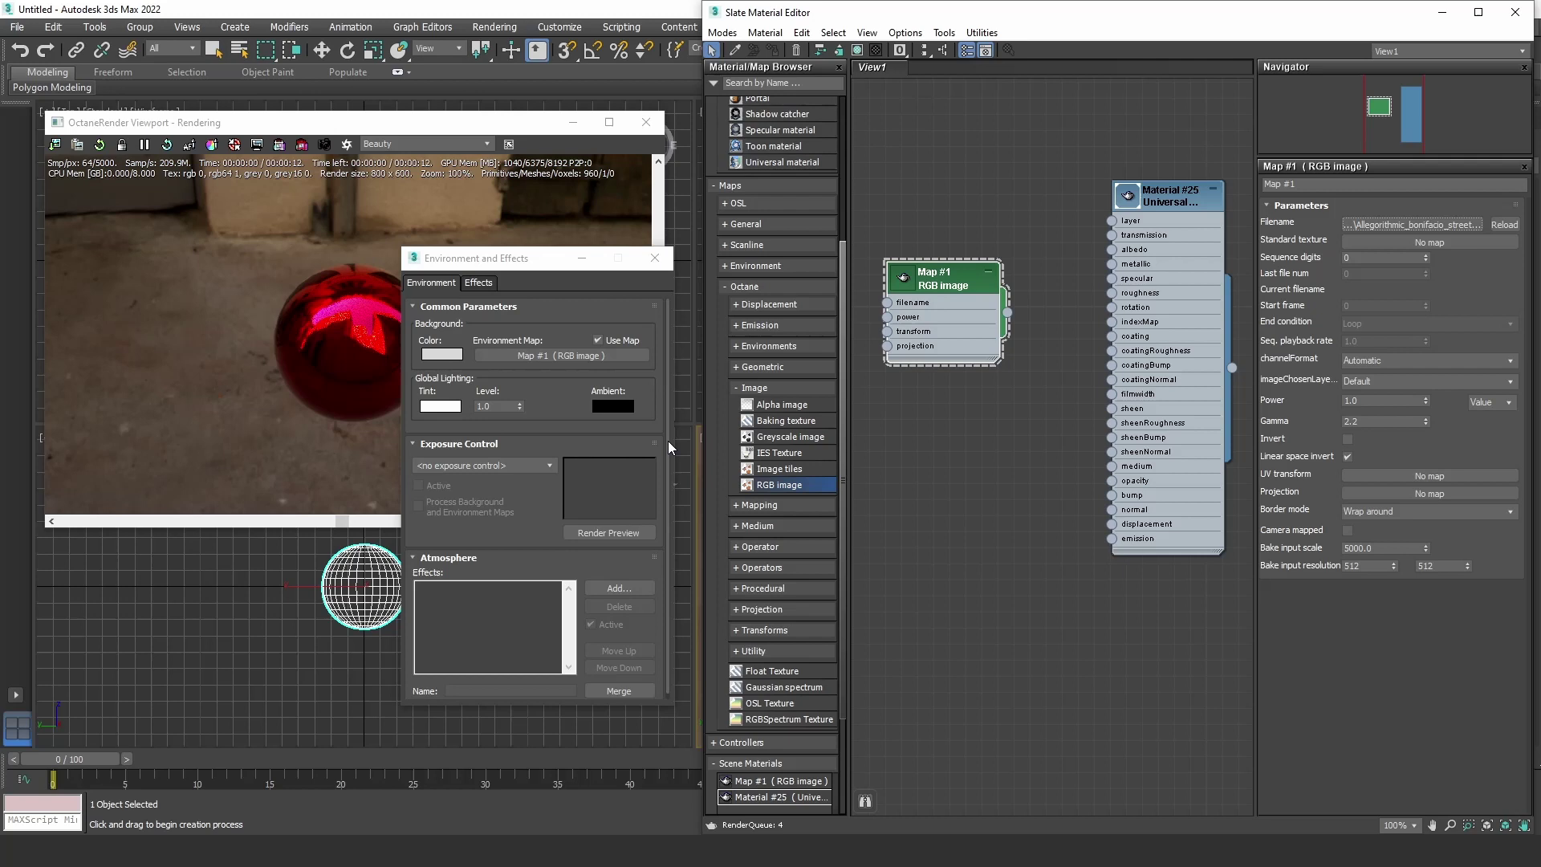
- Move the Environment and material editor windows off the viewports and orbit around the red sphere
{"action": "left_click_drag", "start_coordinate": [528, 265], "coordinate": [961, 428]}
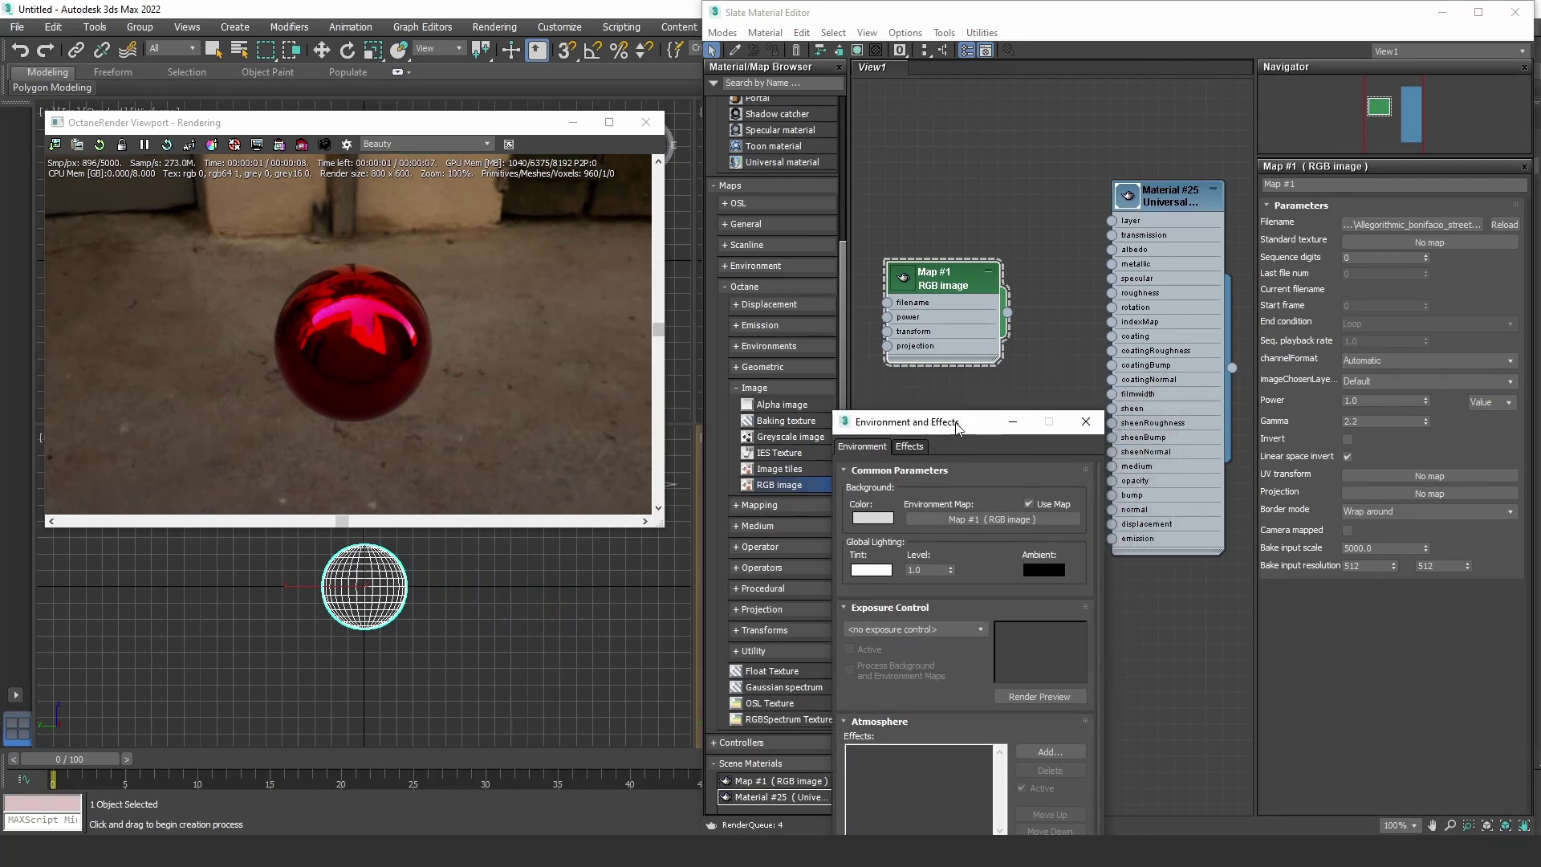
{"action": "mouse_move", "coordinate": [331, 377]}
{"action": "left_mouse_down"}
{"action": "mouse_move", "coordinate": [365, 361]}
{"action": "mouse_move", "coordinate": [340, 377]}
{"action": "left_mouse_up"}
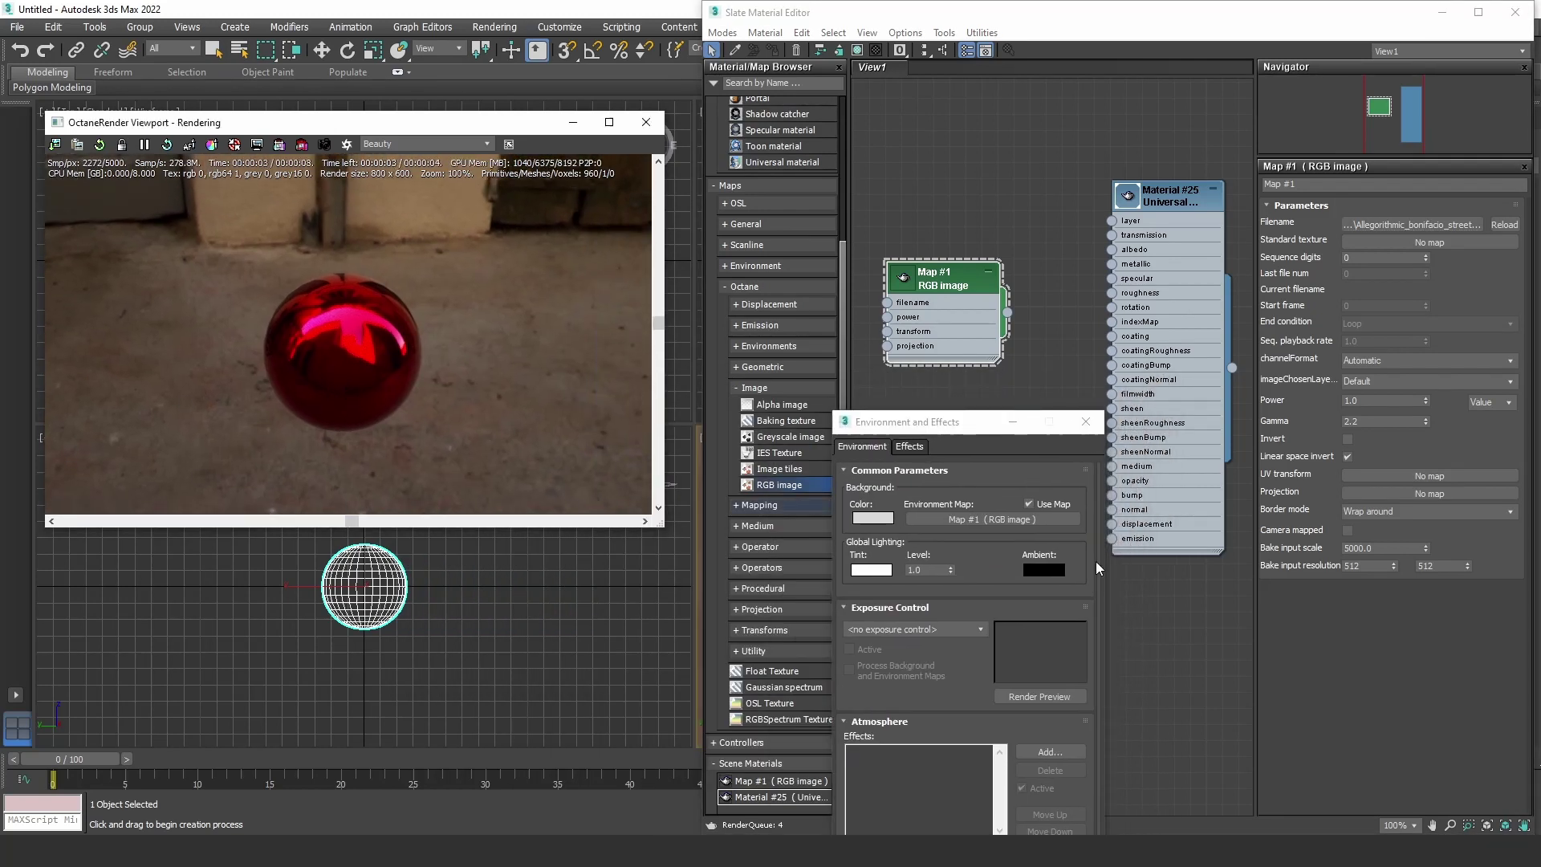
{"action": "left_click_drag", "start_coordinate": [961, 426], "coordinate": [206, 490]}
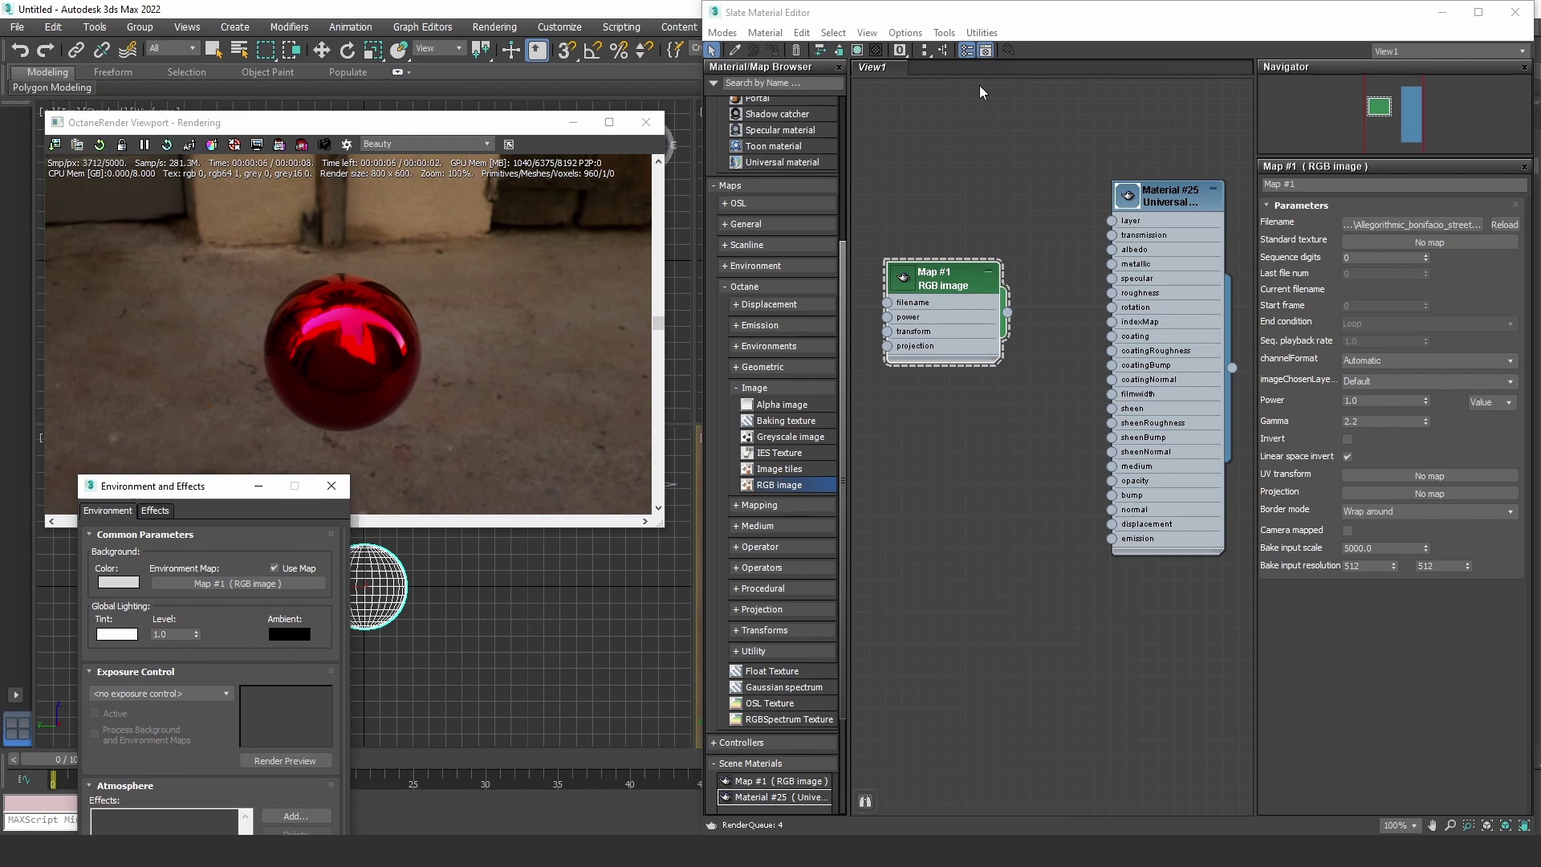
{"action": "left_click_drag", "start_coordinate": [1170, 17], "coordinate": [603, 609]}
{"action": "middle_click_drag", "start_coordinate": [1186, 613], "coordinate": [1260, 589], "text": "alt"}
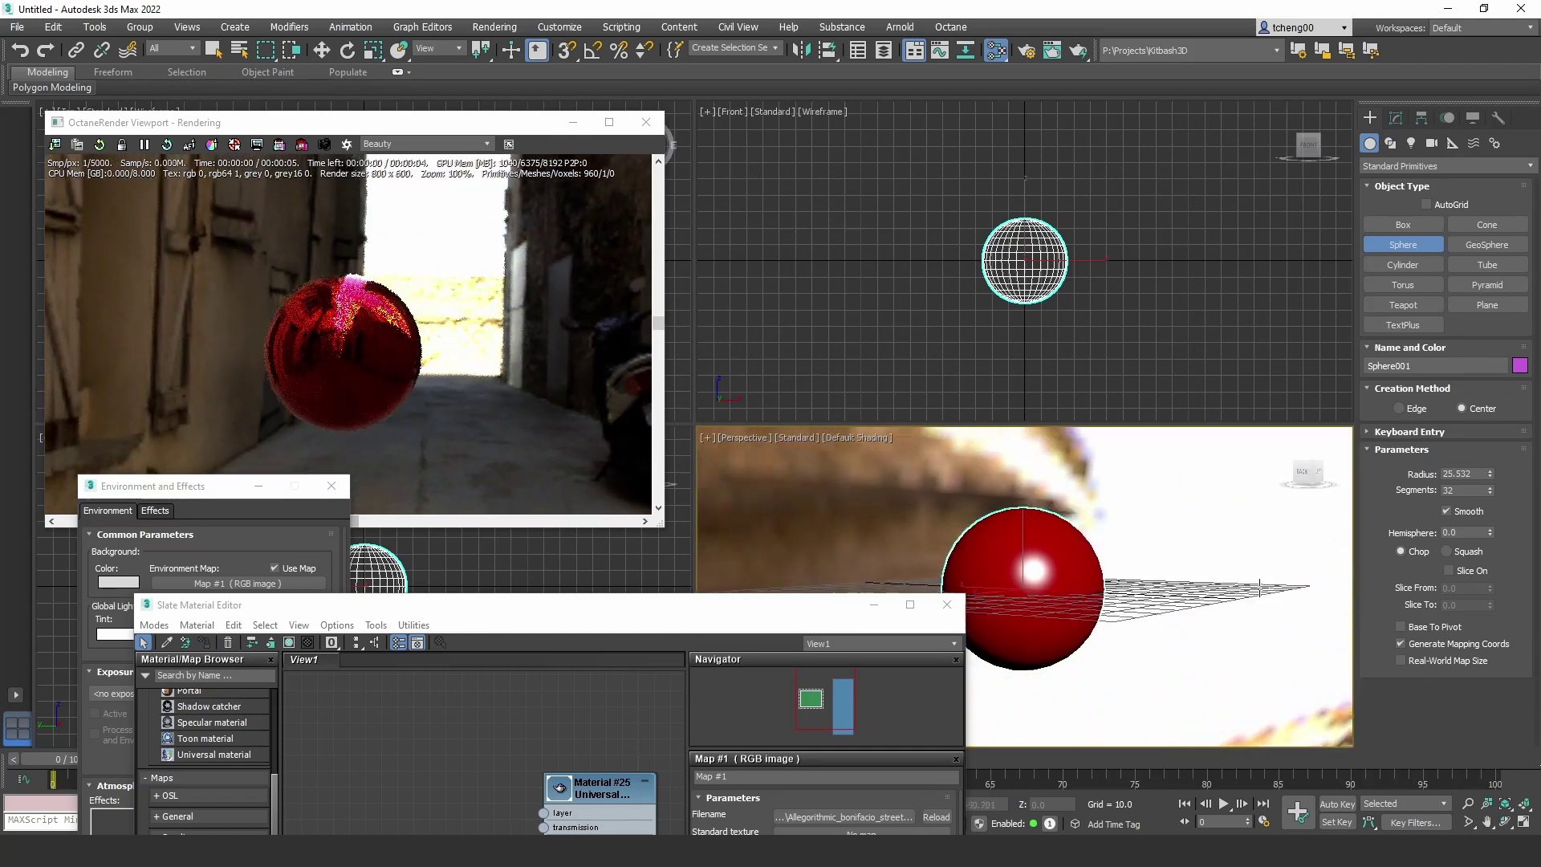
- Set Map #1's Gamma to 1.0, lightening the street backdrop, and orbit the view
{"action": "left_click_drag", "start_coordinate": [674, 606], "coordinate": [1219, 52]}
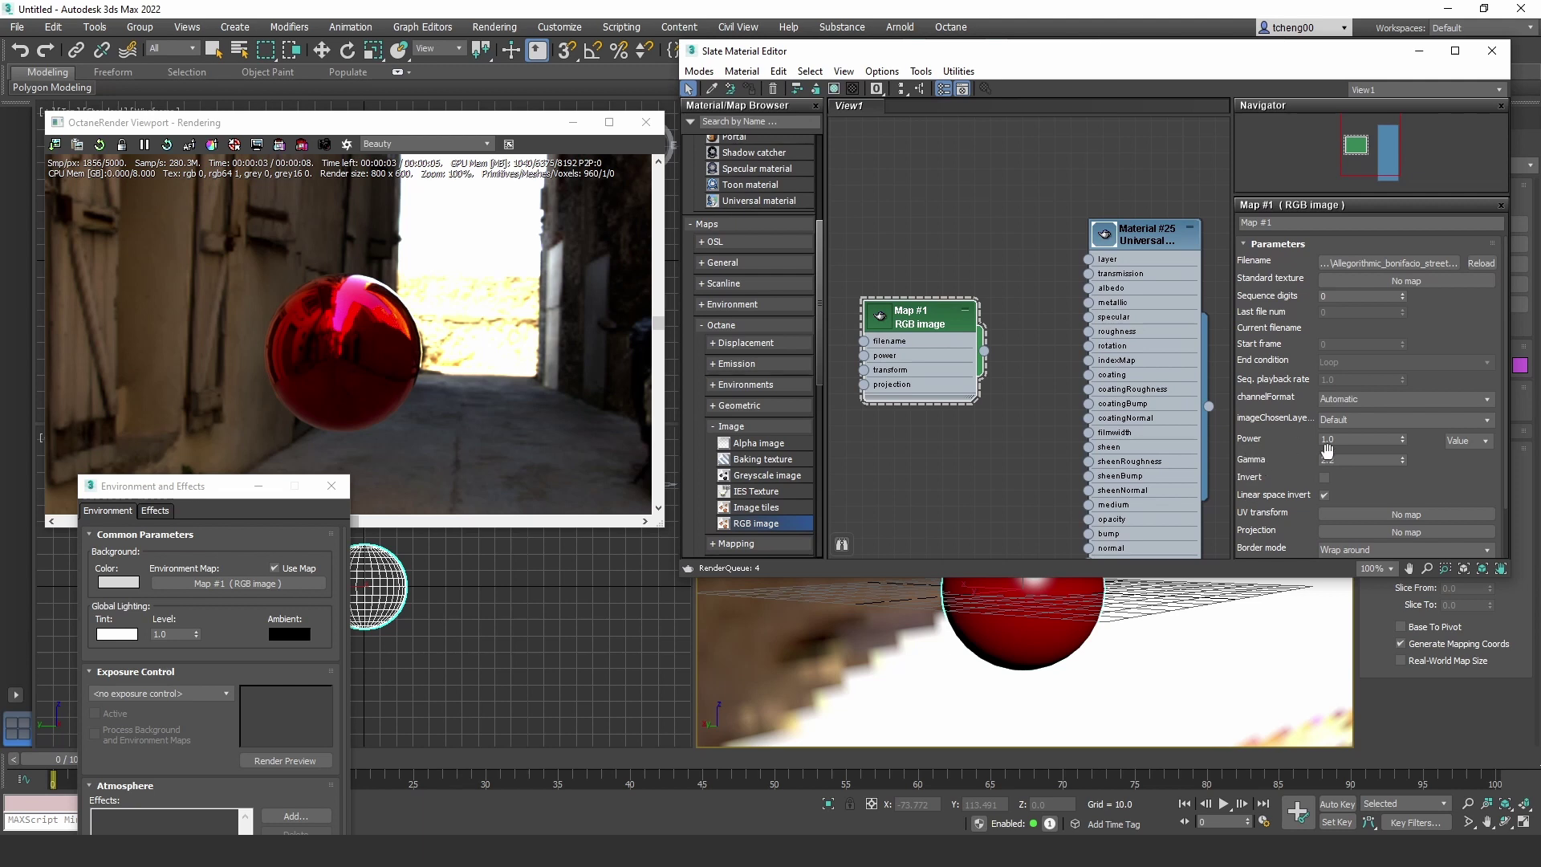
{"action": "left_click_drag", "start_coordinate": [1344, 457], "coordinate": [1323, 458]}
{"action": "type", "text": "1"}
{"action": "key", "text": "Return"}
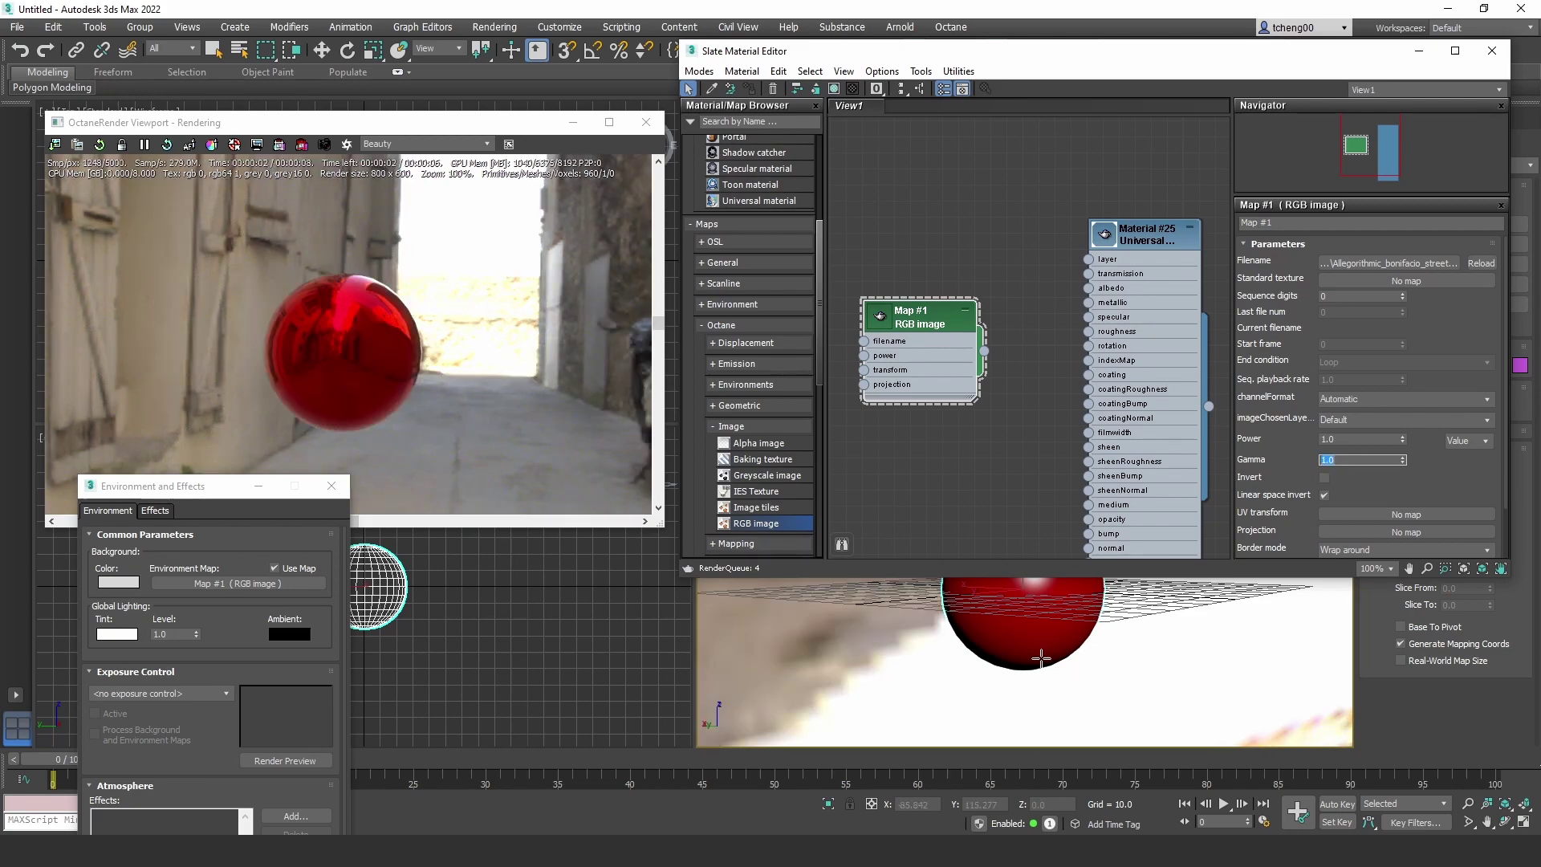
{"action": "middle_click_drag", "start_coordinate": [1048, 657], "coordinate": [978, 643], "text": "alt"}
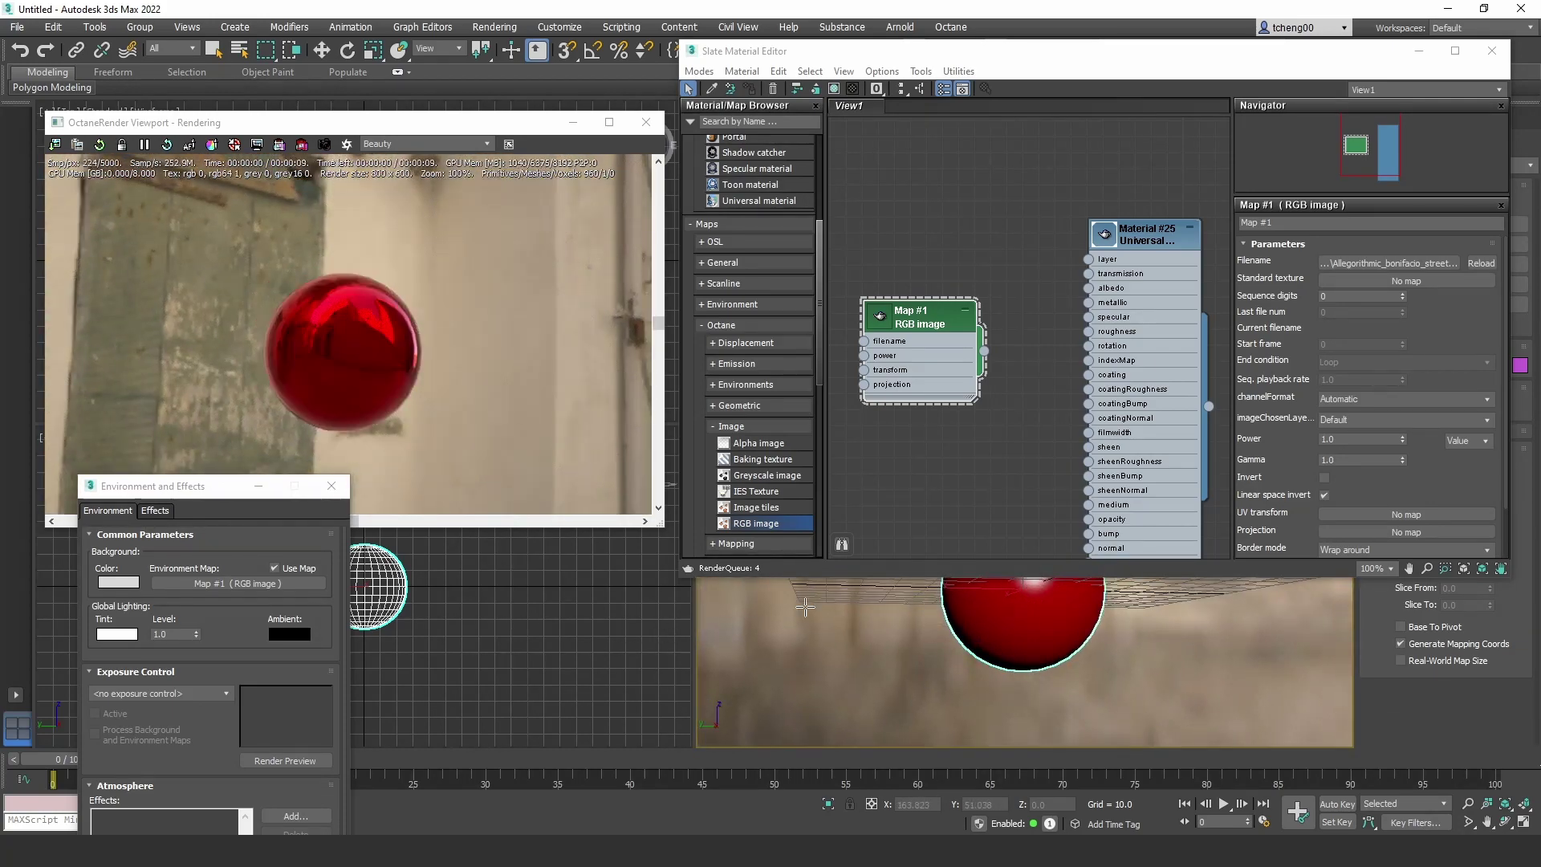